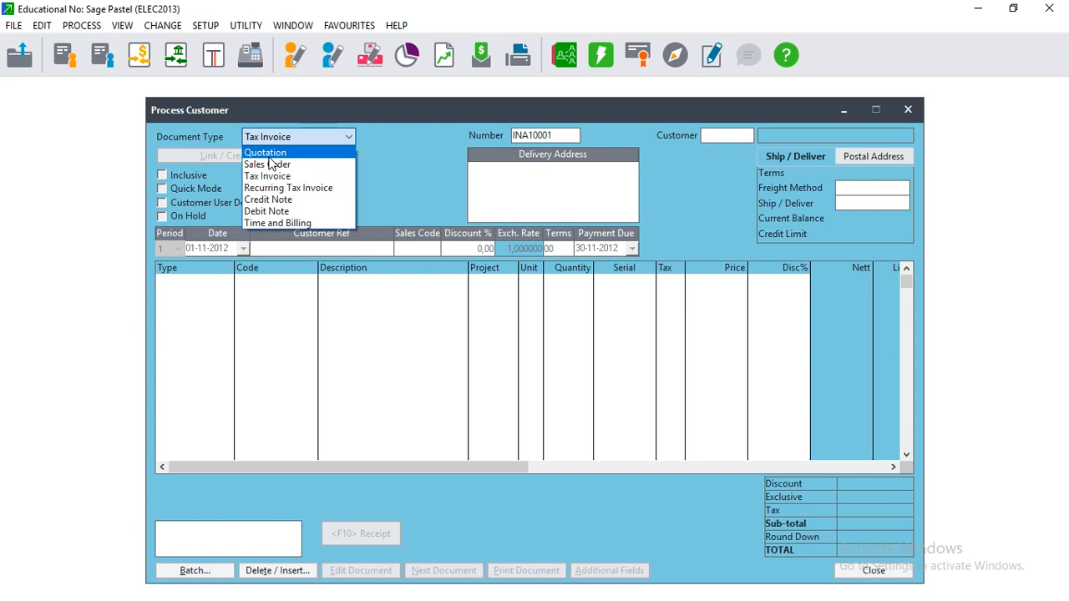
- Preview the Sales Order document type, set the document type to Tax Invoice, and keep the proposed document number
left_click(267, 164)
left_click(344, 136)
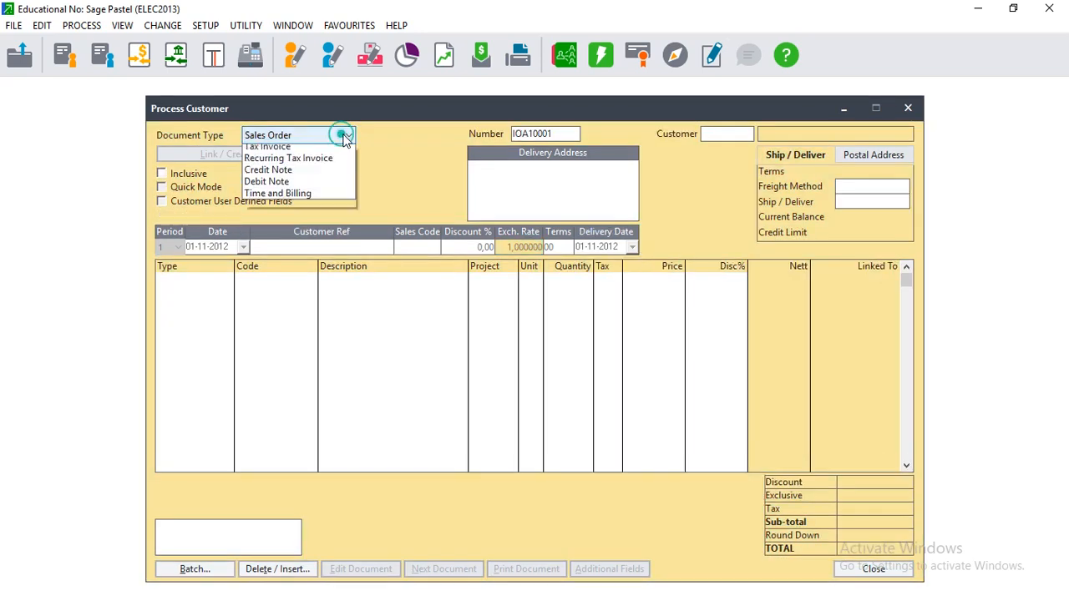
left_click(280, 172)
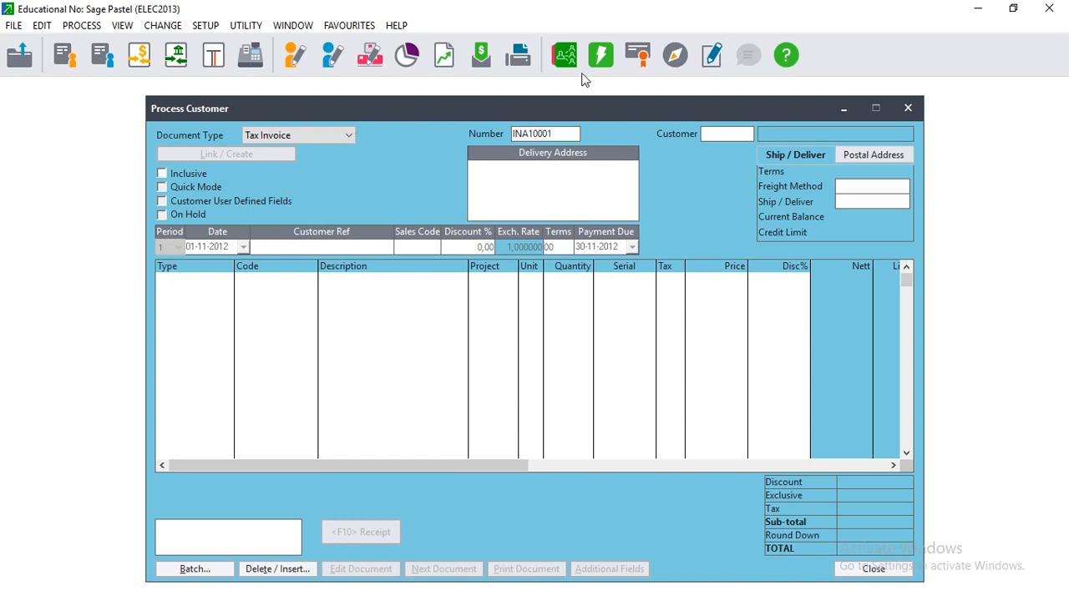
key("Tab")
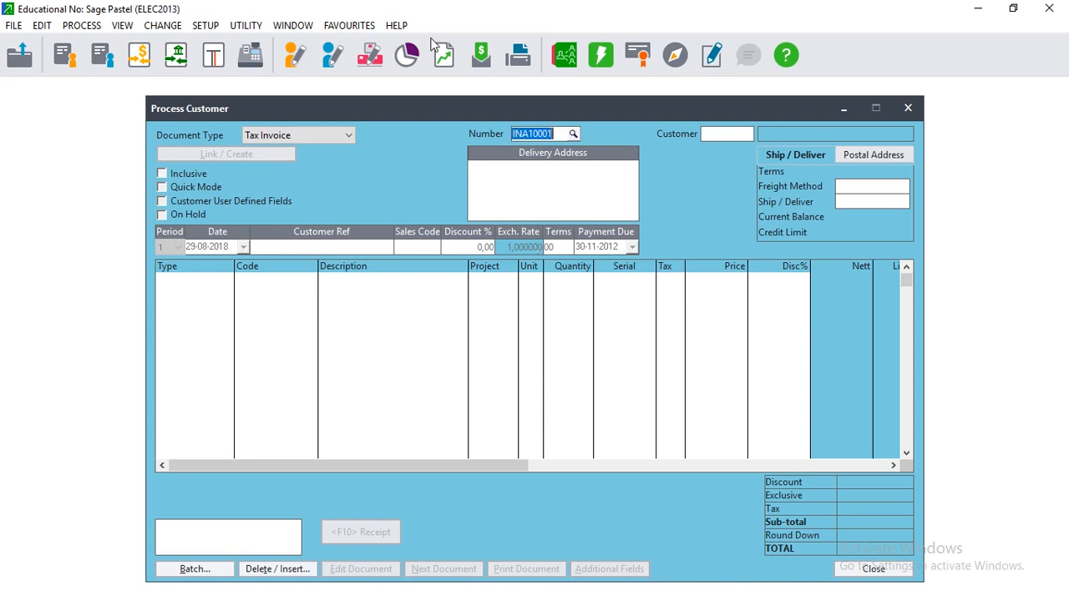
key("Tab")
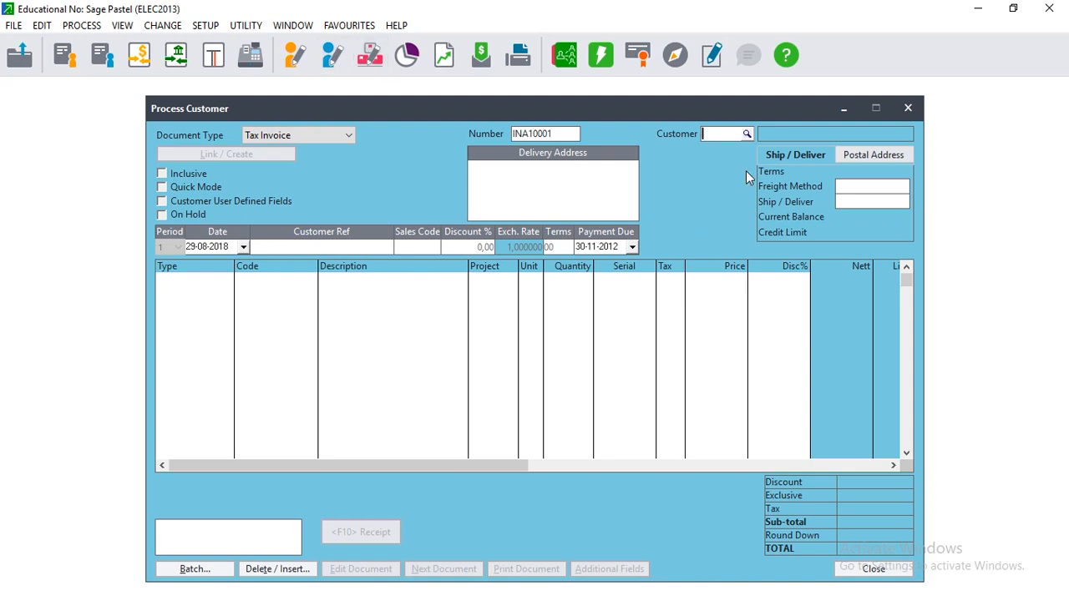
- Choose Techno Inc from the customer list as the invoice's customer and acknowledge the out-of-period date warning
left_click(747, 136)
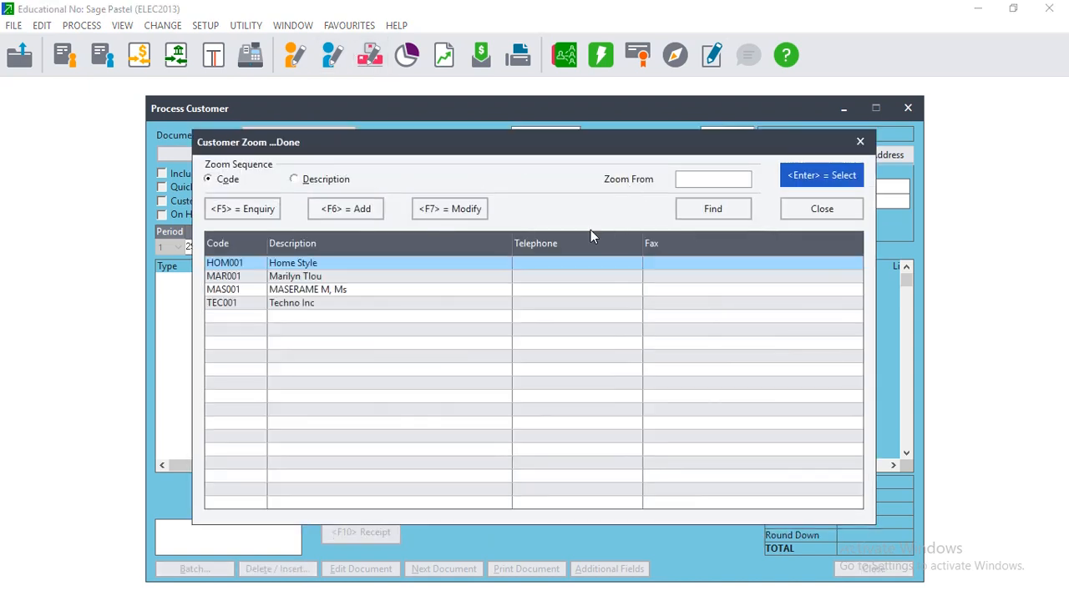
left_click(306, 303)
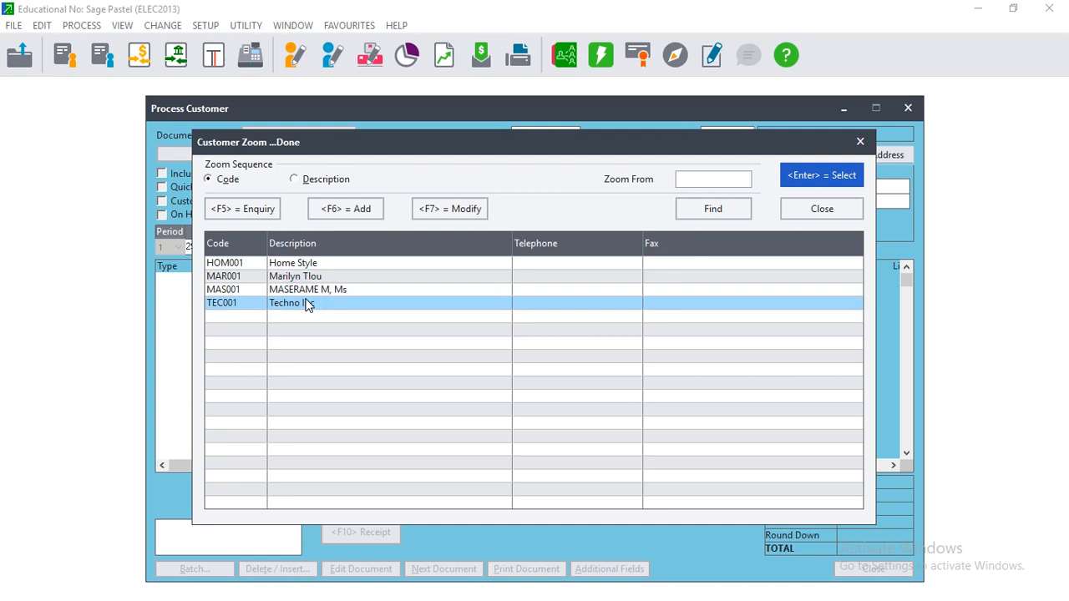
double_click(306, 304)
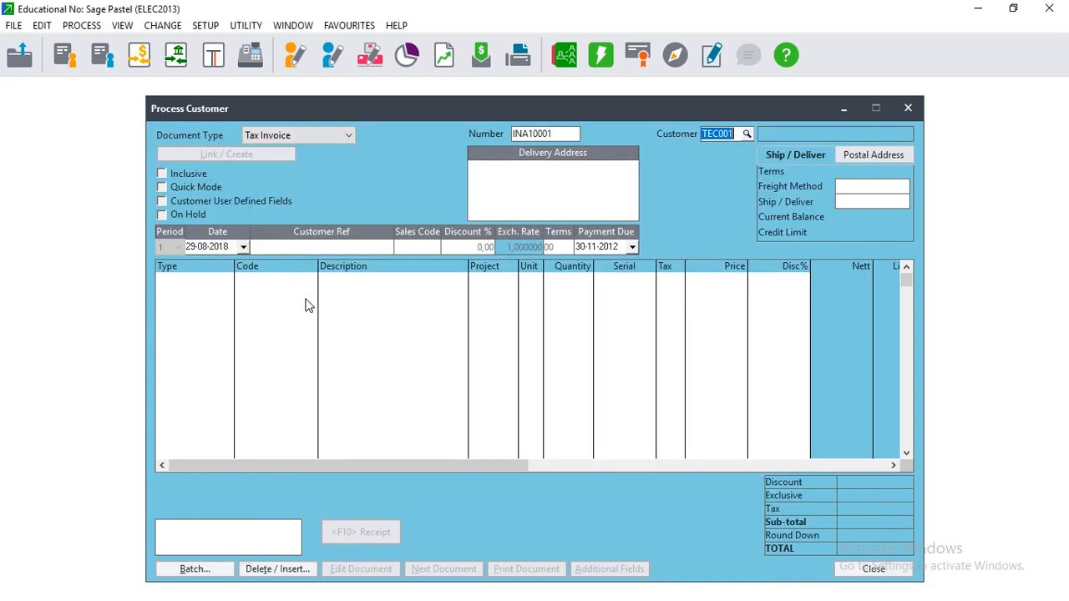
left_click(372, 246)
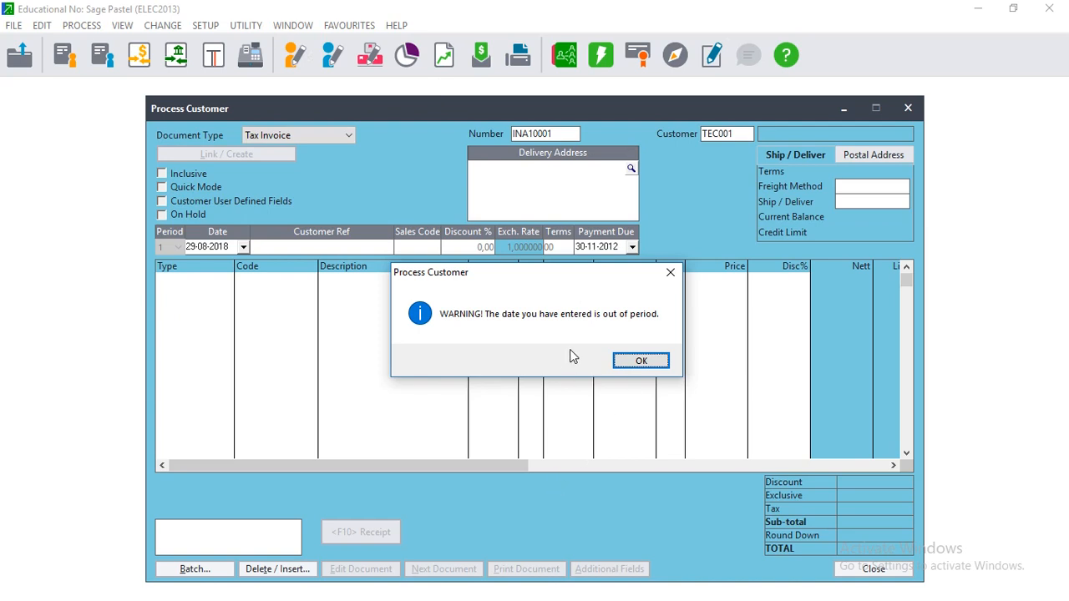
left_click(636, 364)
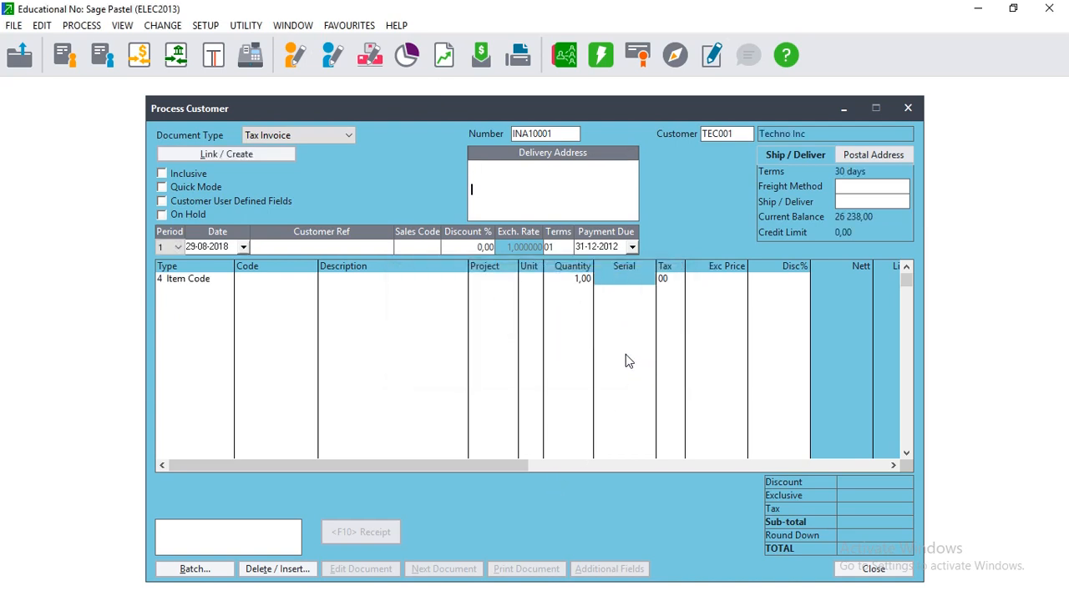
- Switch to PowerPoint to read the first transaction's date on the Processing Customer Documents slide, and return to Sage Pastel
left_click(186, 248)
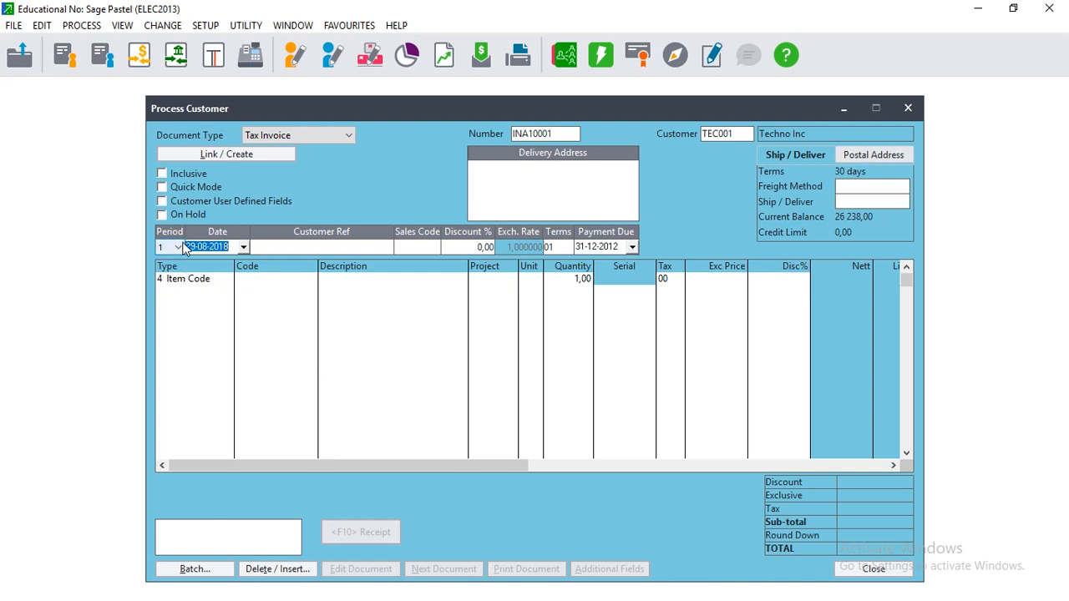
left_click(193, 246)
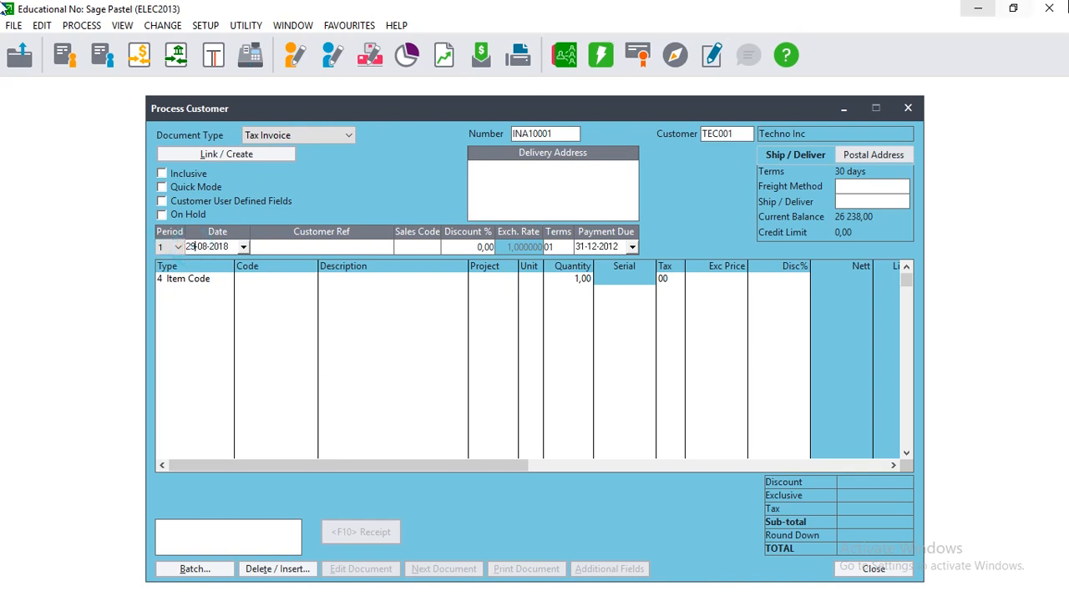
left_click(978, 8)
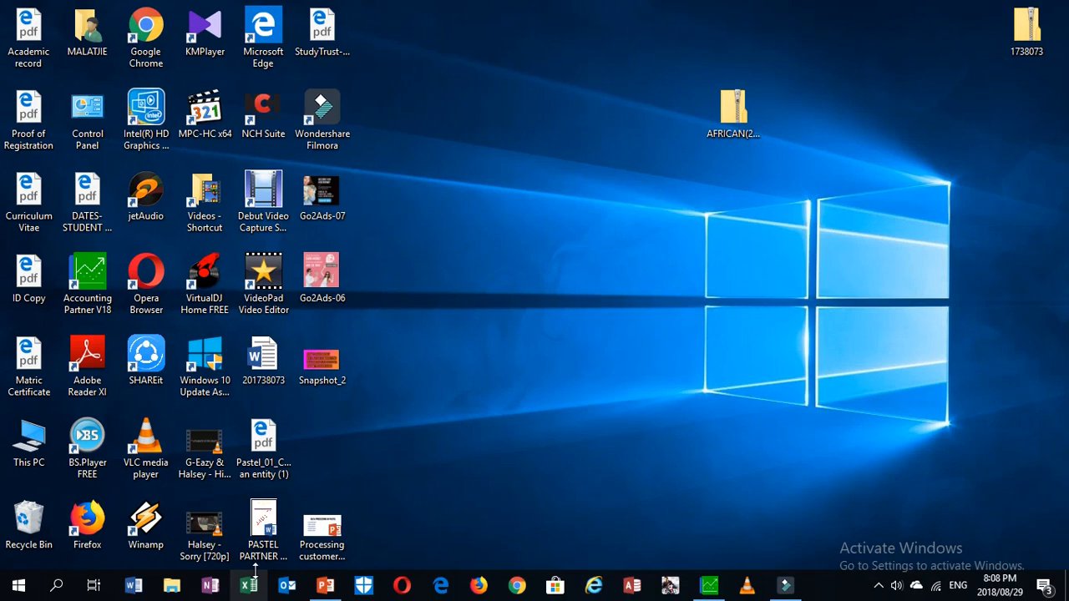
left_click(325, 584)
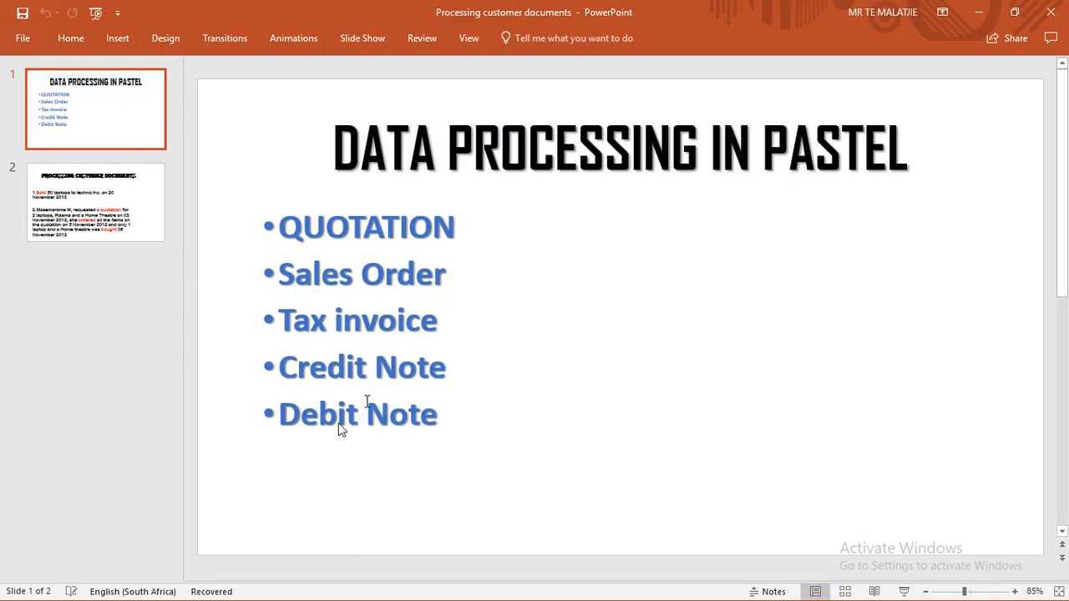
left_click(106, 239)
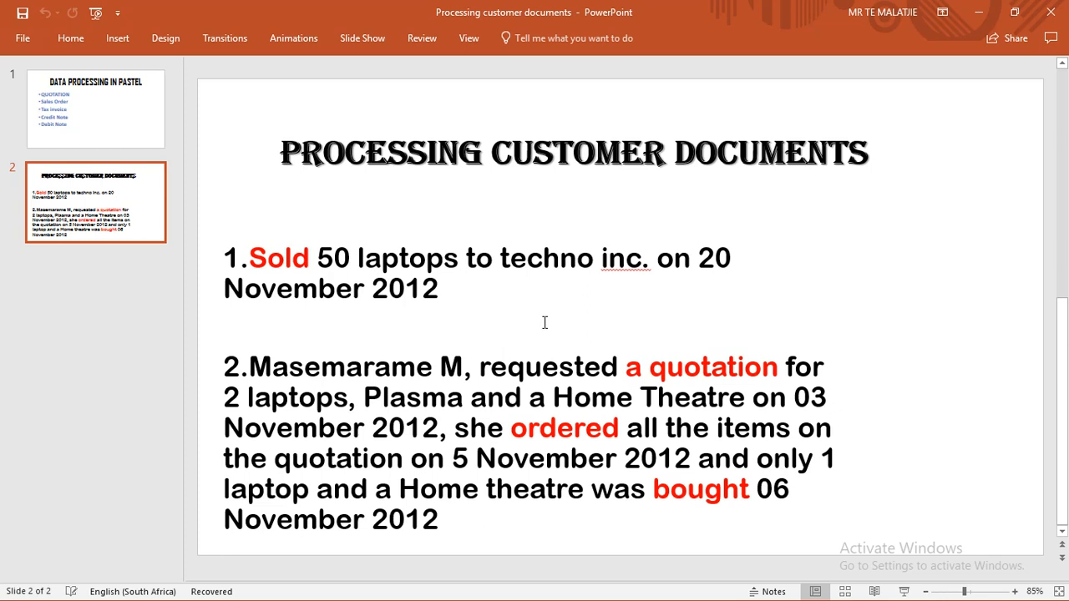
left_click(978, 12)
left_click(709, 589)
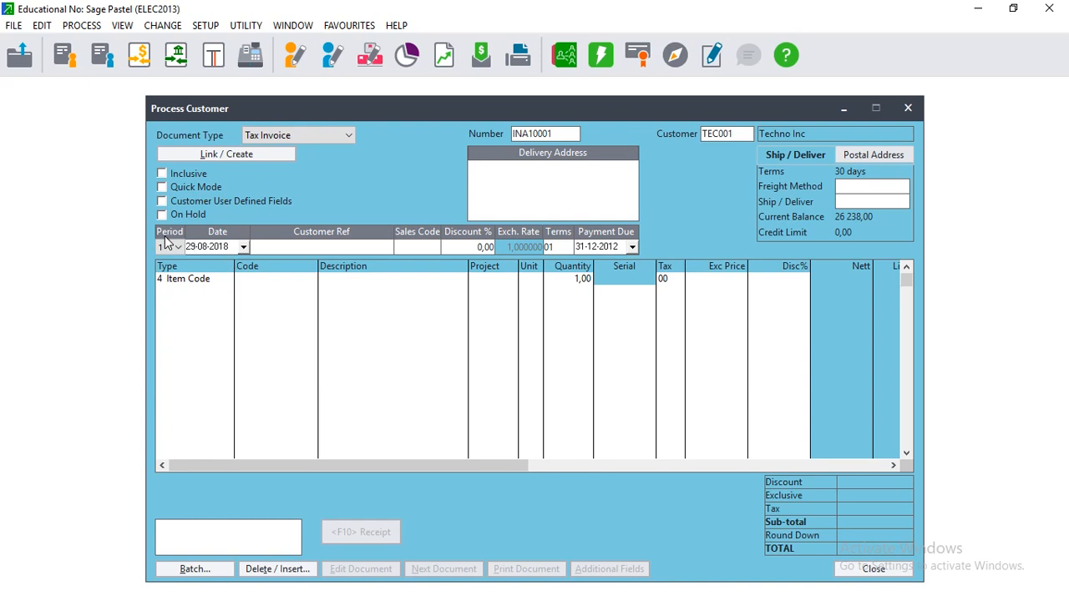
- Set the invoice date to 20-11-2012, move on to the first item line, and acknowledge the overdue customer warning
key("BackSpace")
type("0")
key("BackSpace")
type("1")
key("BackSpace")
key("BackSpace")
type("11")
key("Tab")
key("Tab")
key("Tab")
key("Tab")
key("Tab")
key("Tab")
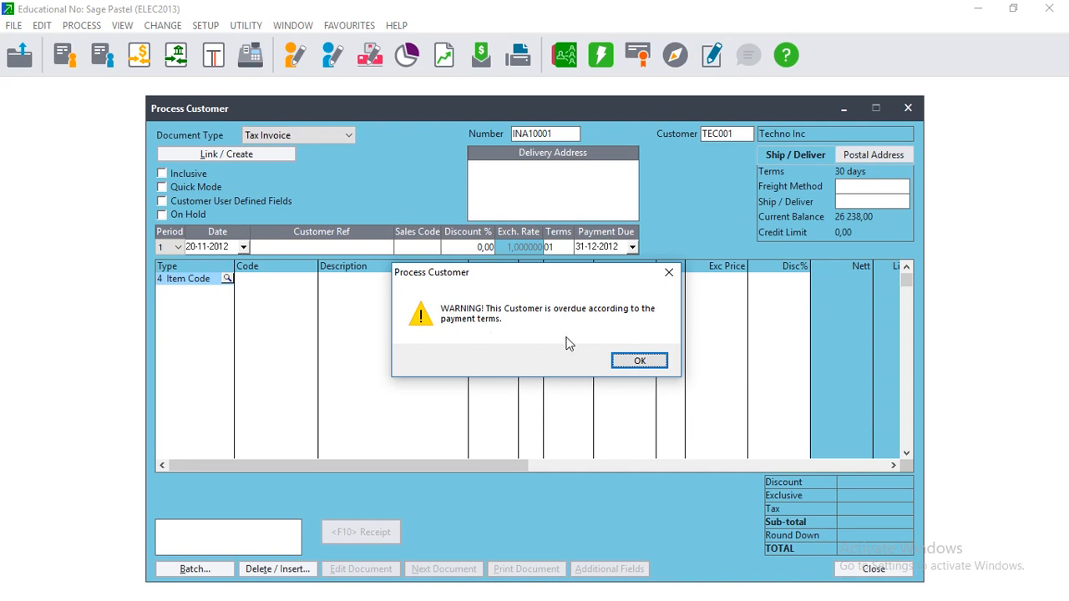
left_click(639, 360)
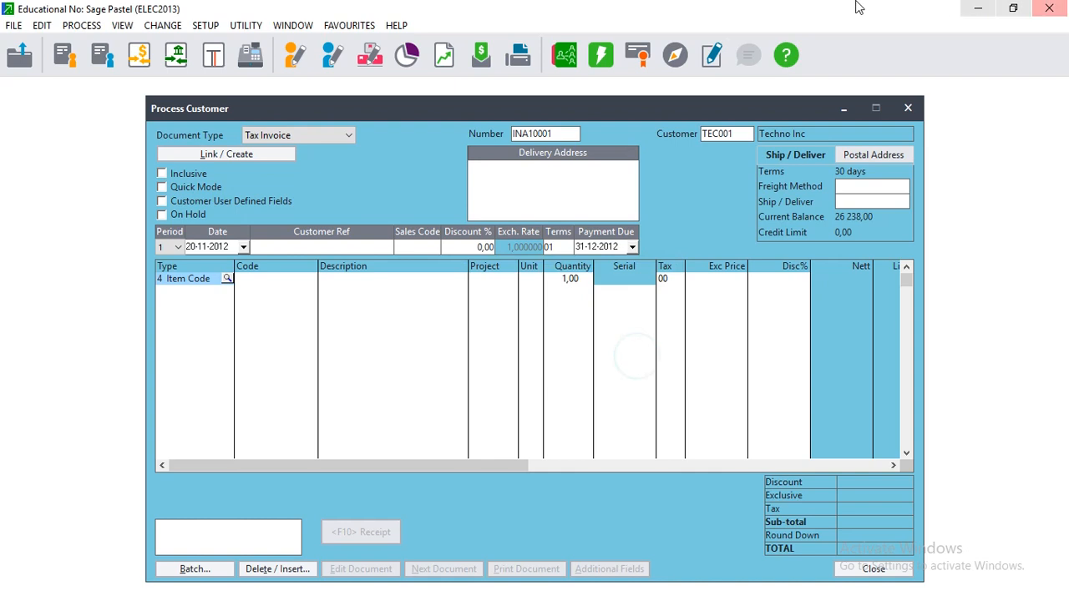
- Set the first invoice line's type to Item Code and choose the Laptop inventory item, LAP001
left_click(232, 282)
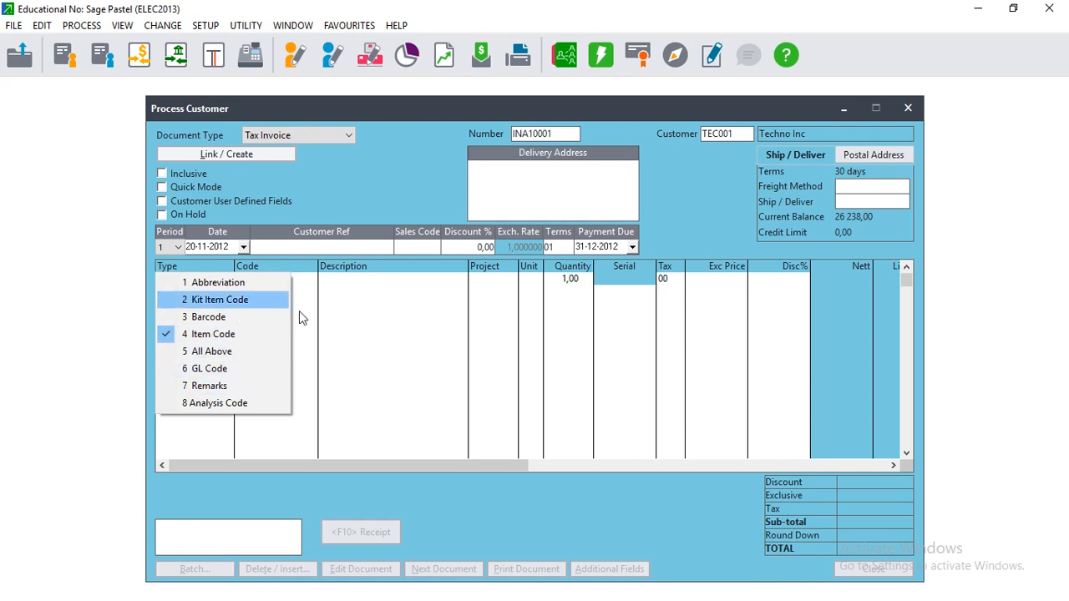
left_click(224, 335)
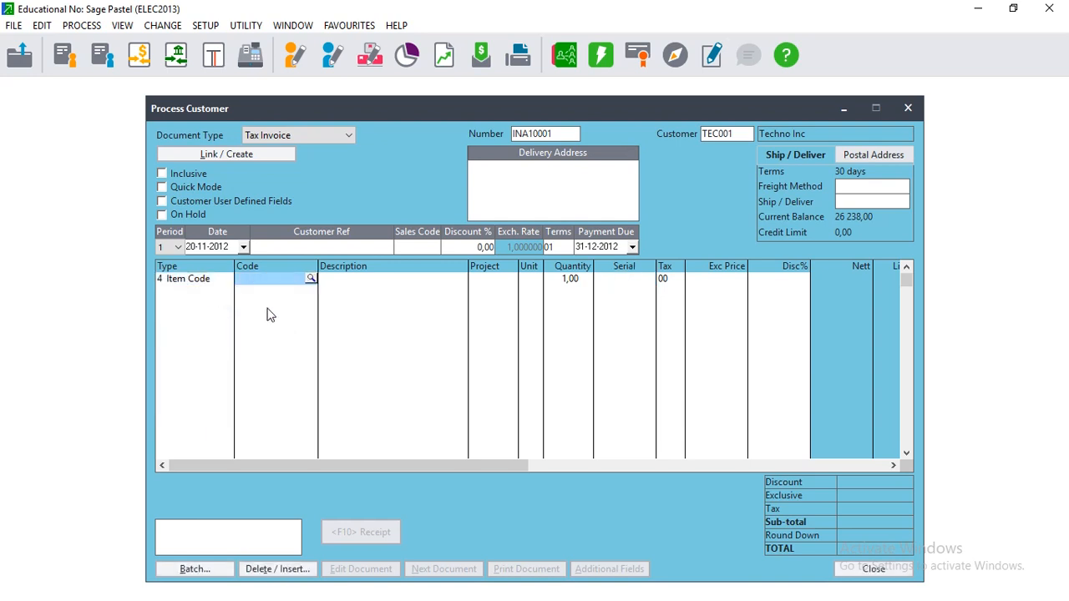
left_click(310, 279)
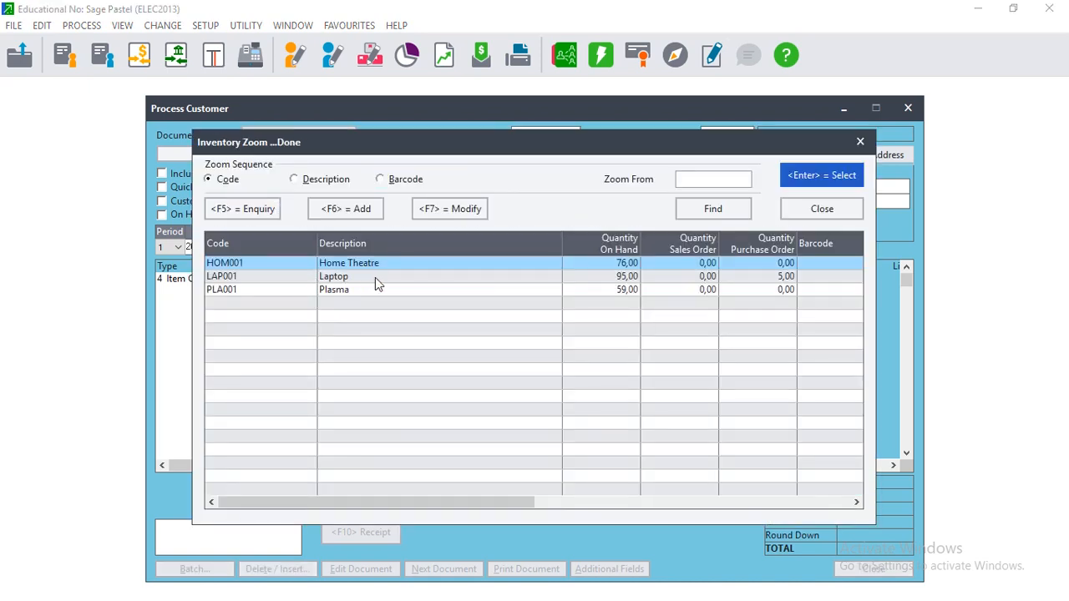
left_click(336, 279)
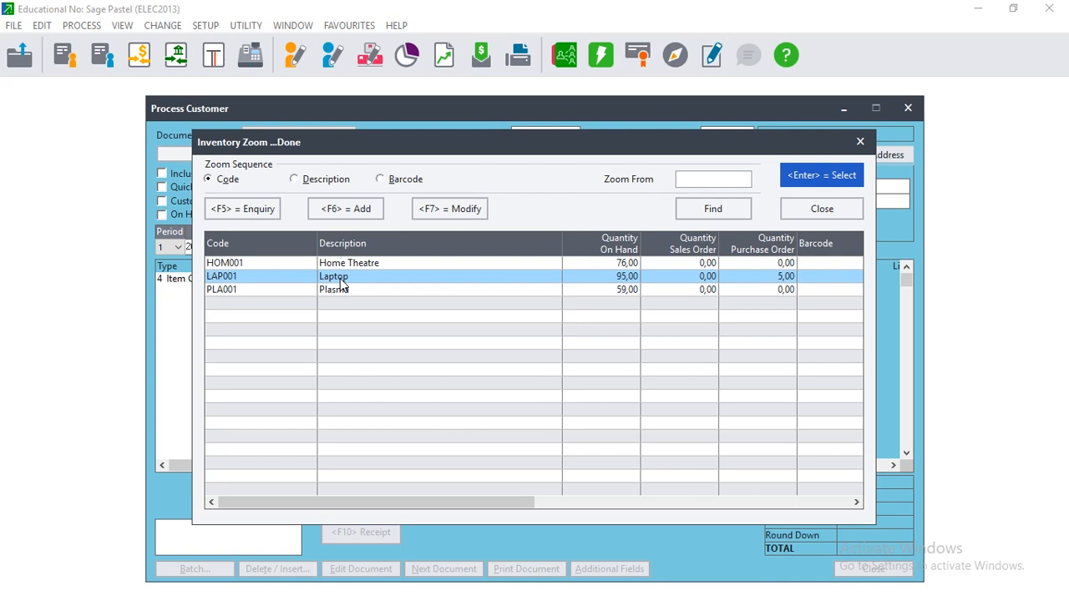
double_click(340, 278)
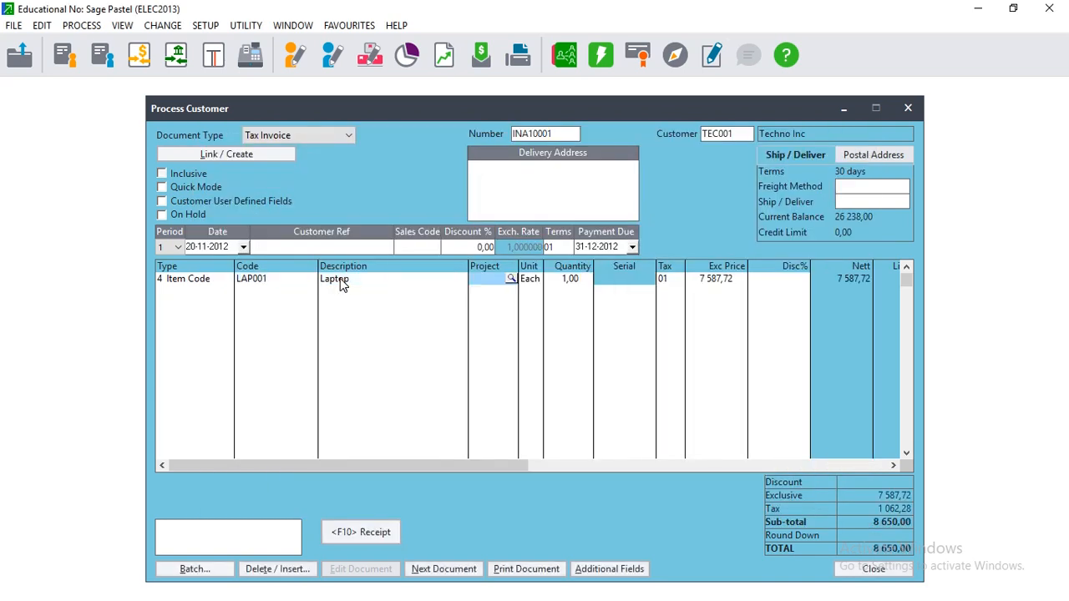
- Set the laptop line's quantity to 20
left_click(573, 281)
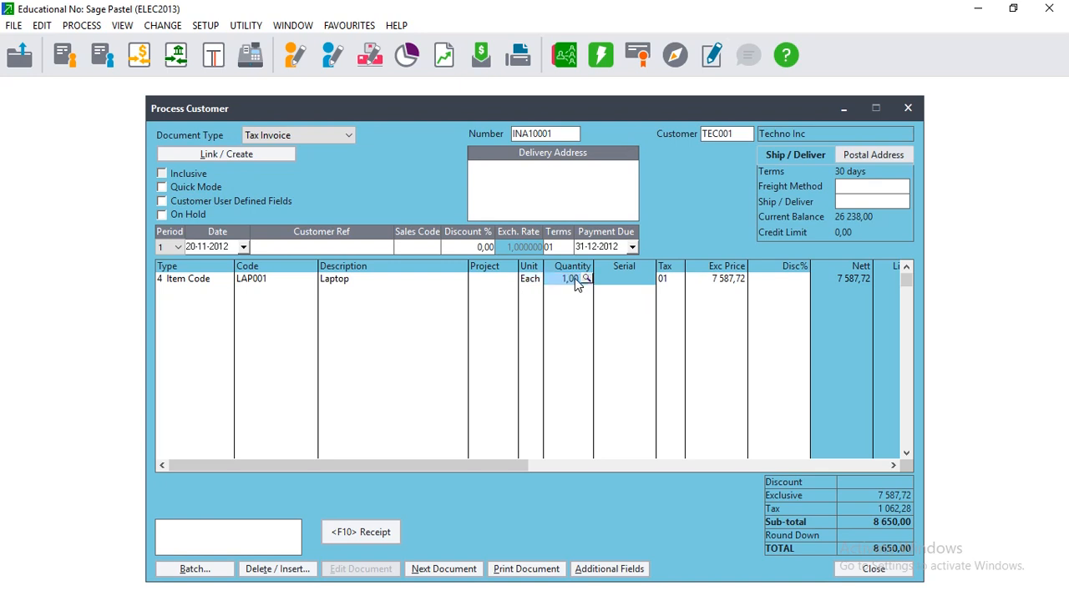
left_click(573, 279)
left_click_drag(574, 279, 562, 279)
type("20")
key("Tab")
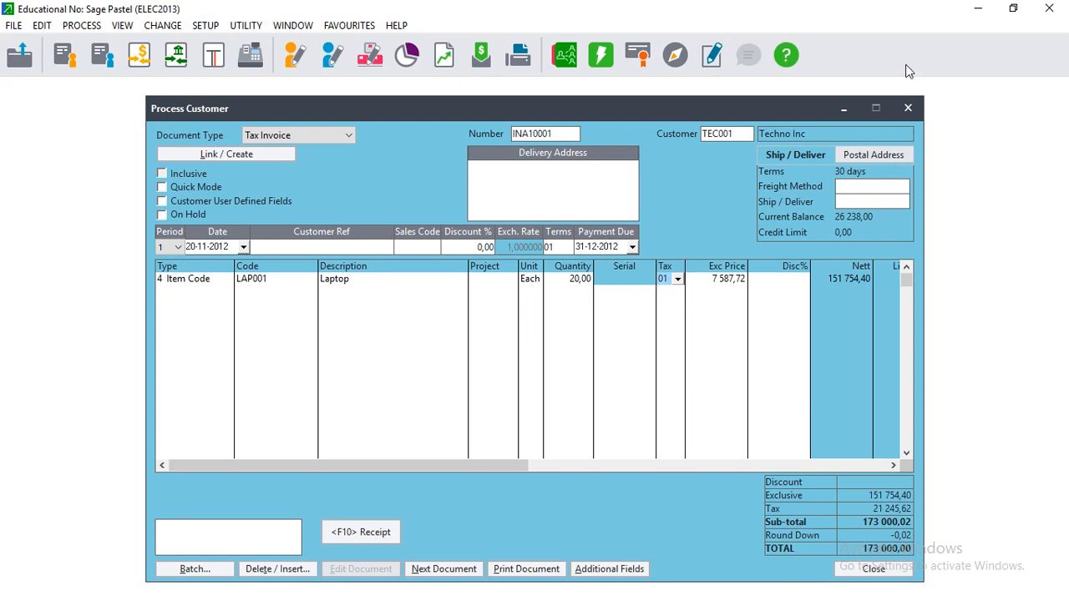
- Check the laptop sale details on the PowerPoint slide against the invoice, and return to Sage Pastel
left_click(978, 8)
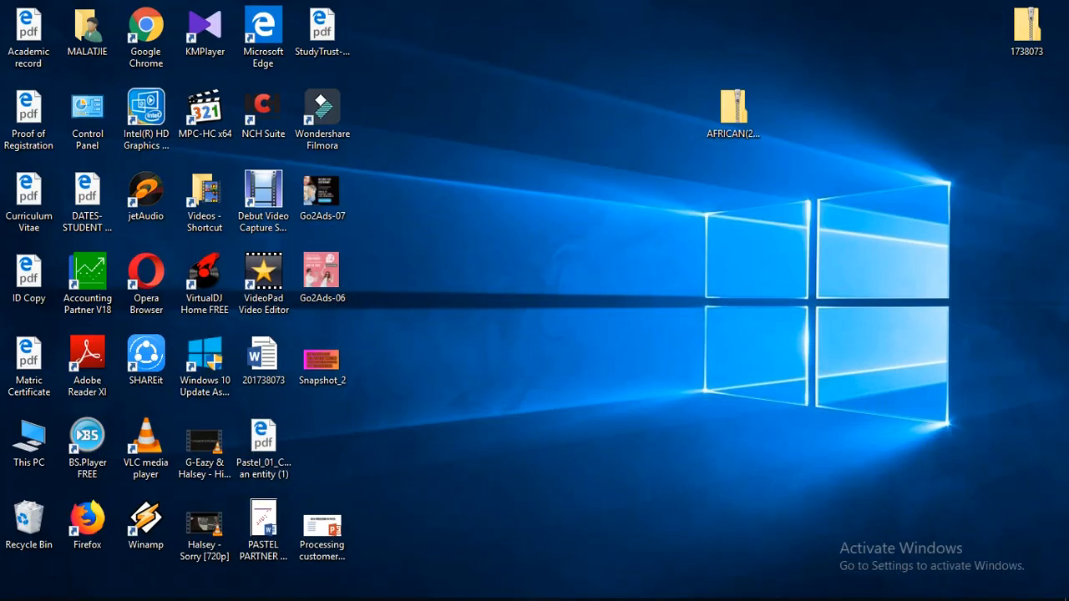
left_click(311, 586)
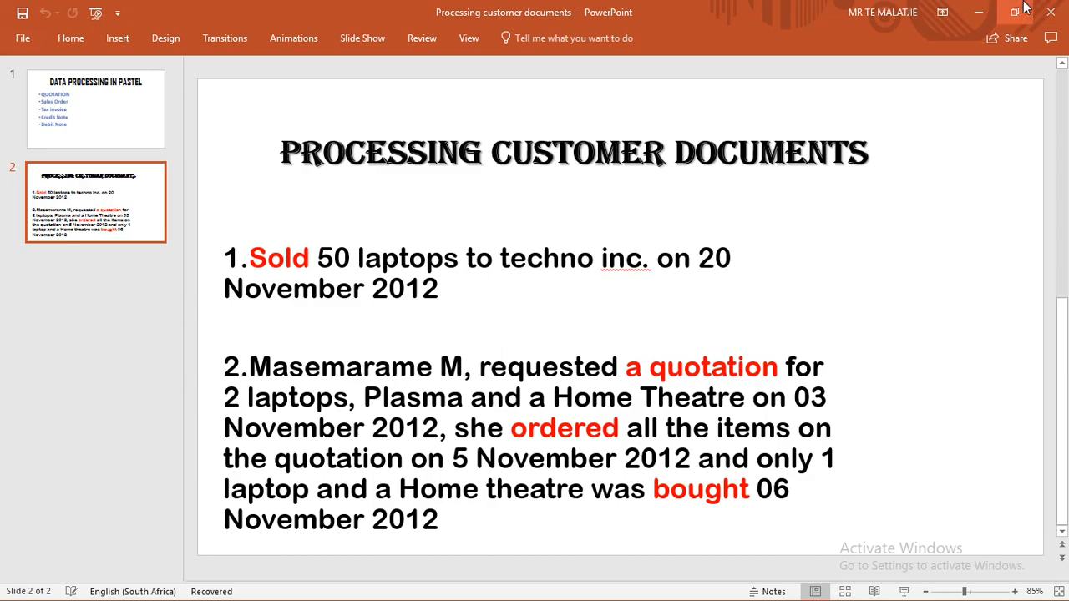
left_click(978, 11)
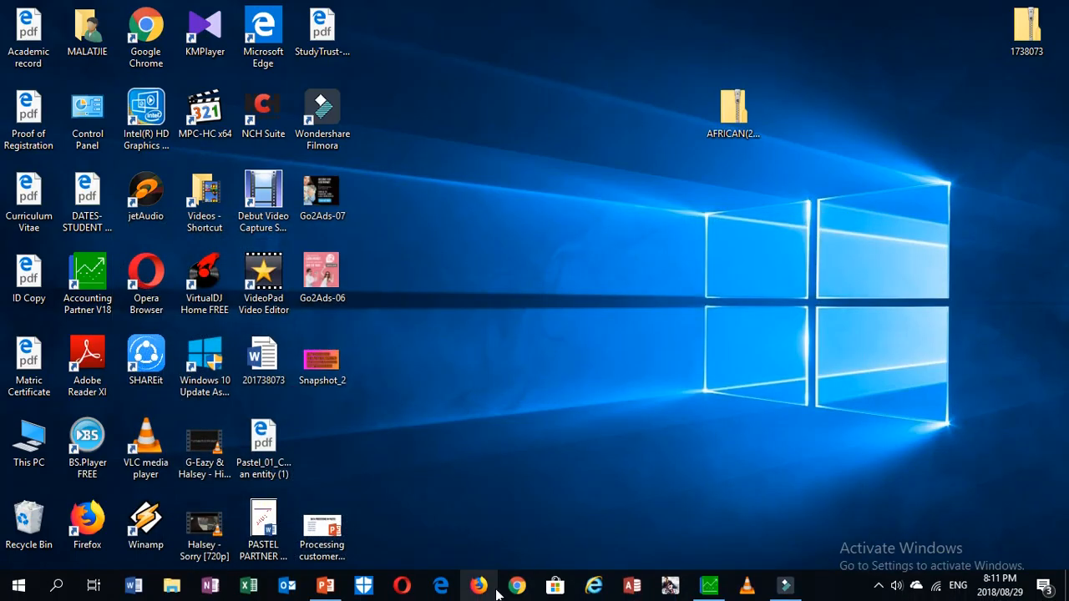
left_click(709, 586)
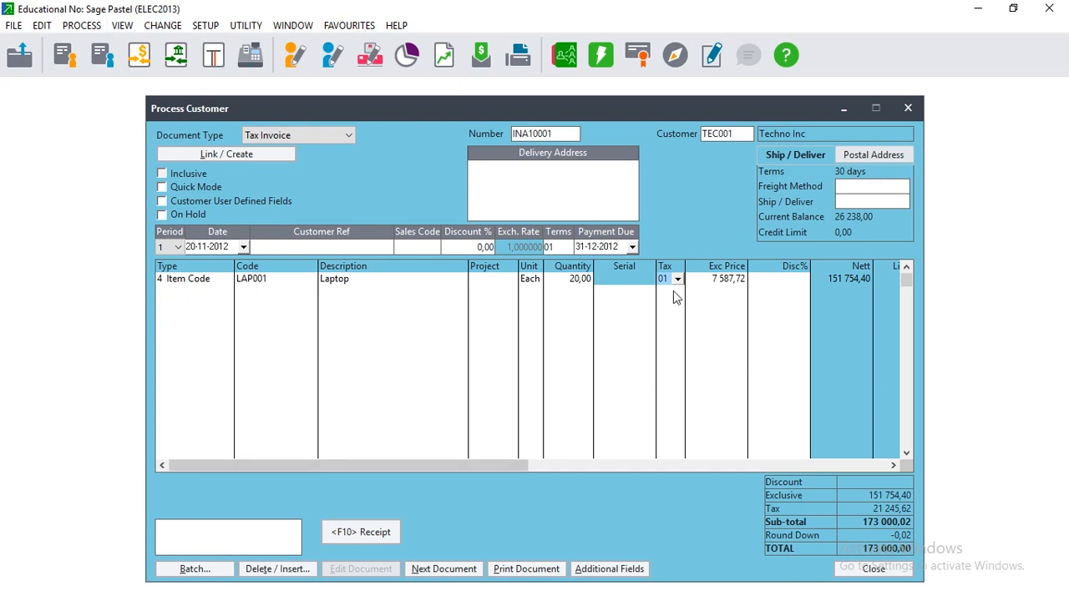
- Examine the selling prices in the Laptop item's inventory record, and close the record
left_click(42, 25)
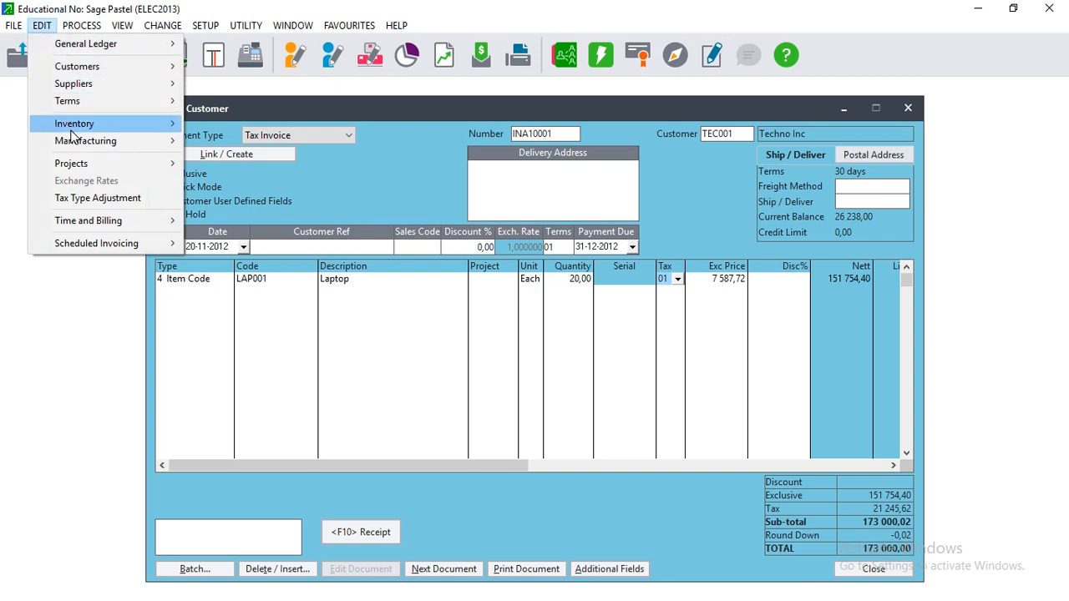
mouse_move(74, 132)
left_click(227, 142)
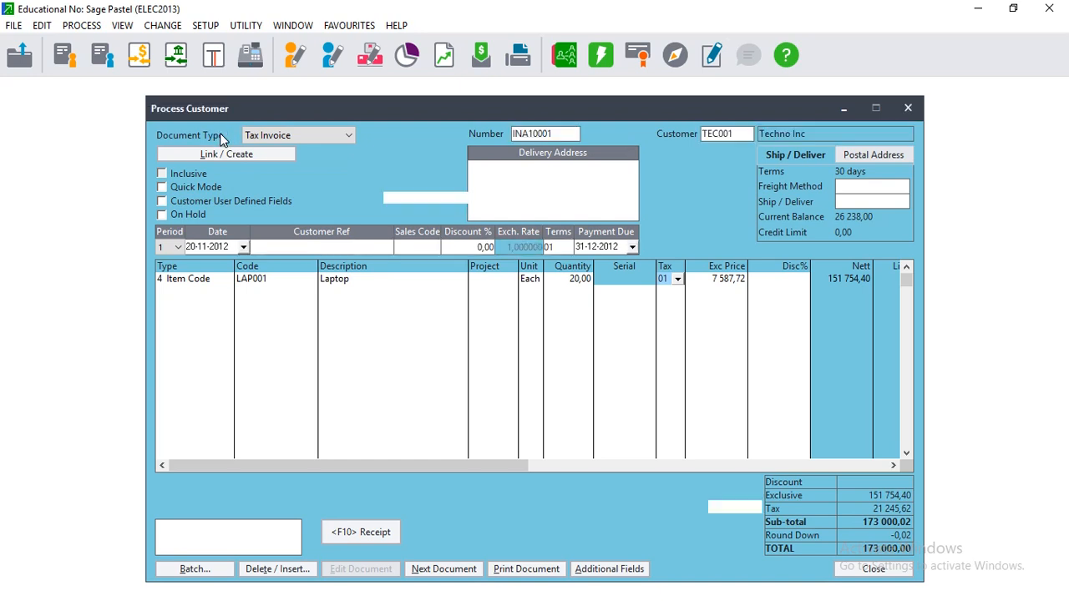
left_click(718, 136)
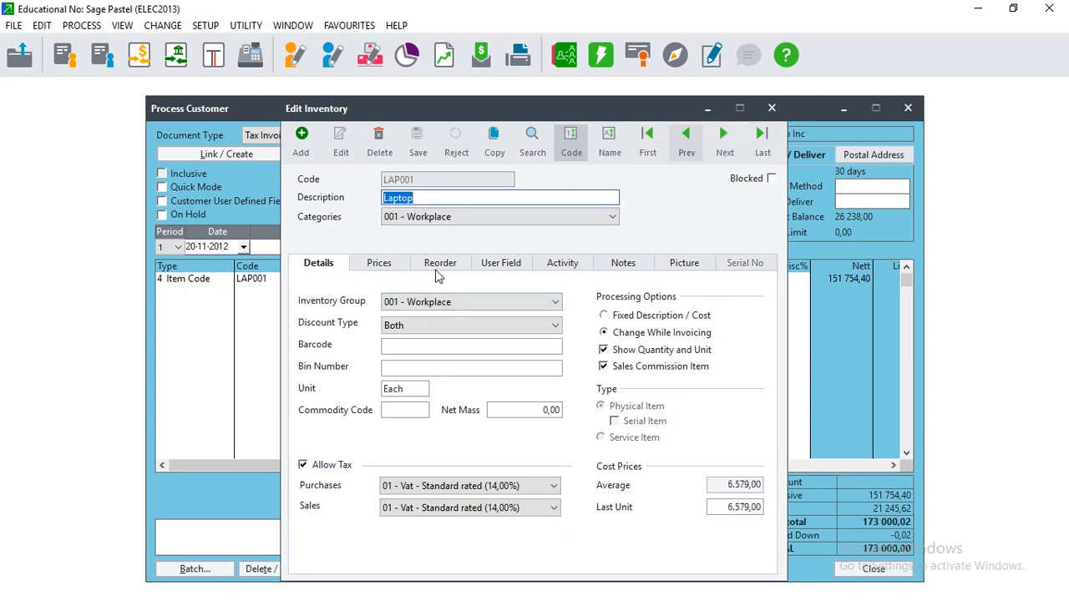
left_click(378, 266)
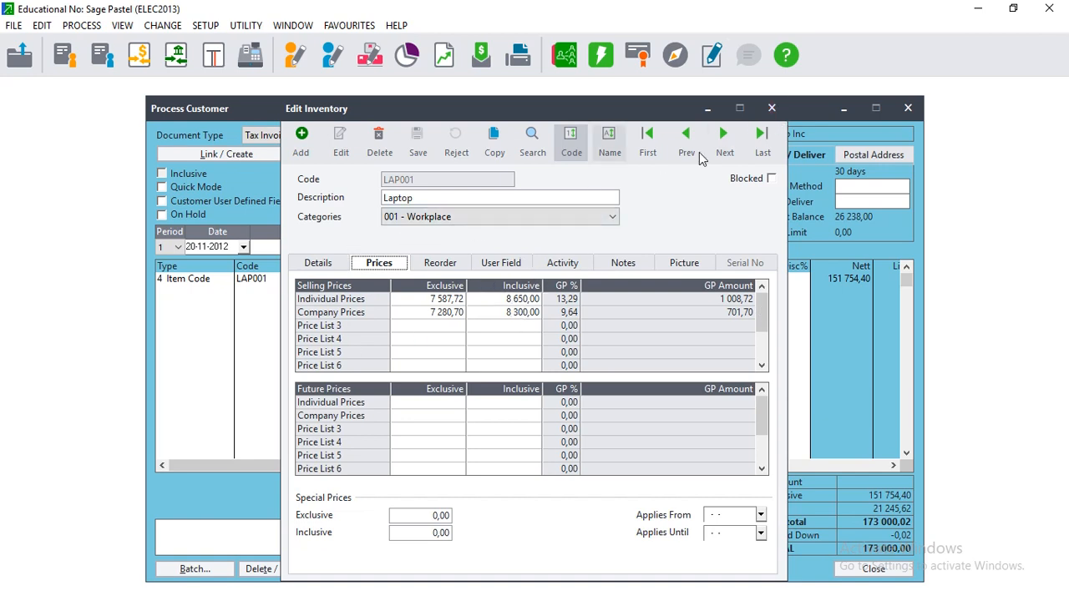
left_click(771, 107)
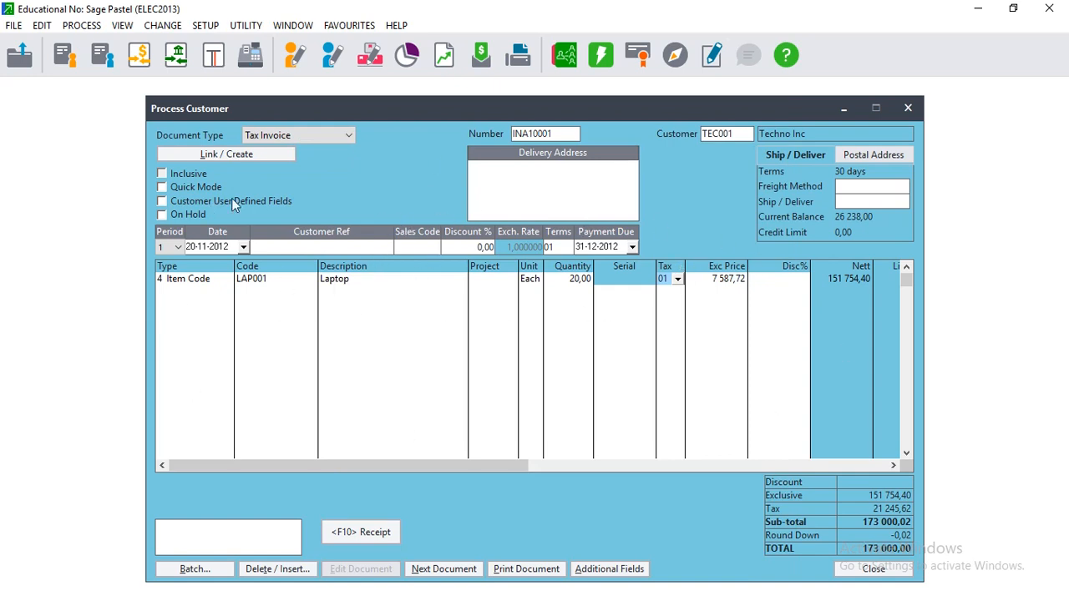
- Accept the laptop line and update the tax invoice batch without printing the document
key("Return")
key("Return")
key("Return")
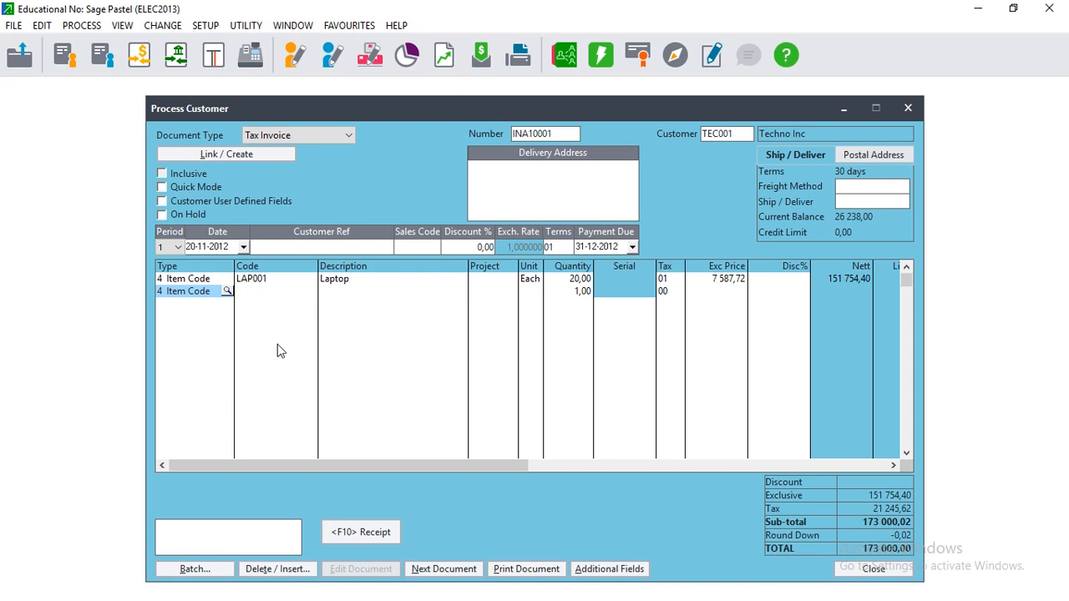
left_click(192, 569)
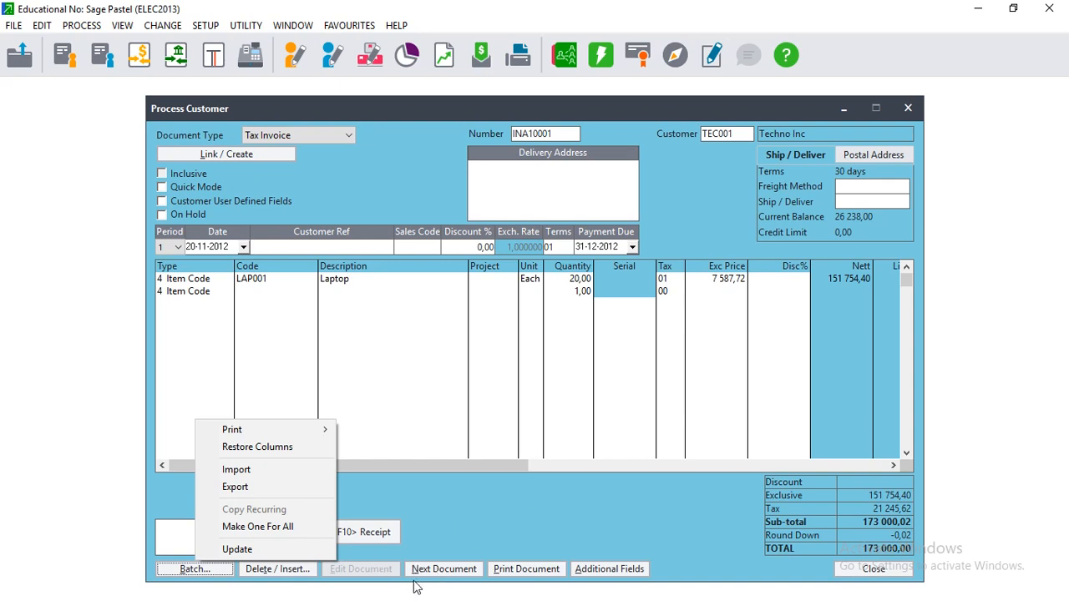
left_click(238, 550)
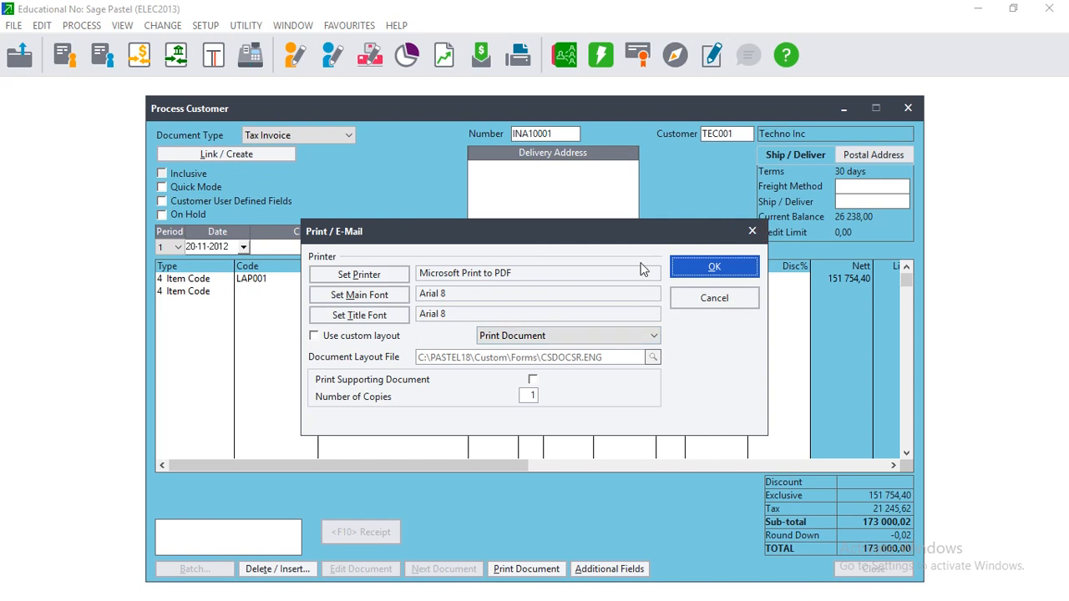
left_click(697, 309)
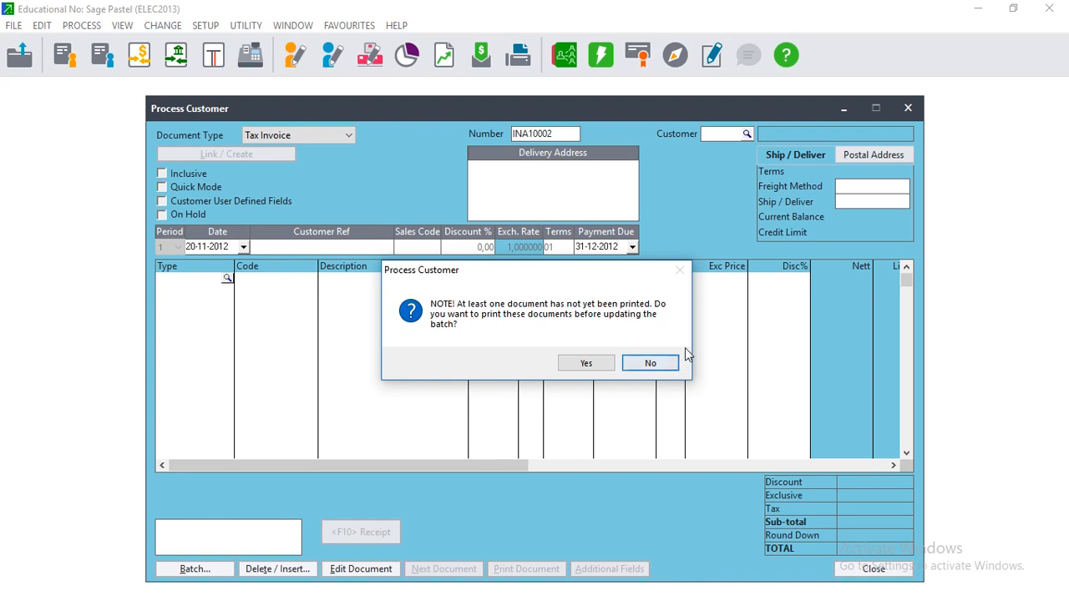
left_click(651, 363)
left_click(661, 322)
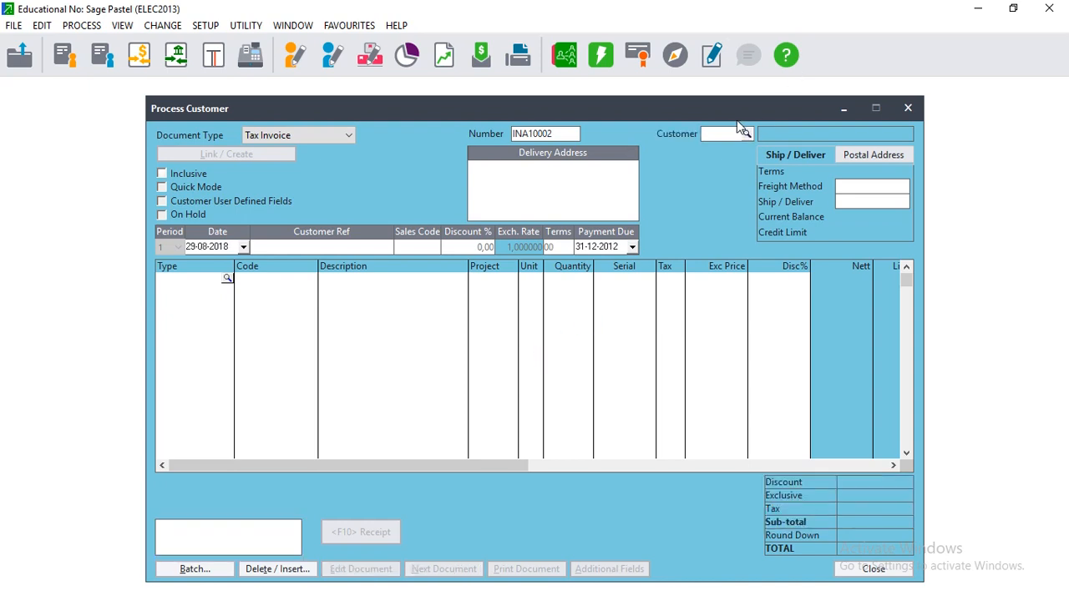
- Review the document types and the second customer transaction on the PowerPoint slides, and return to Sage Pastel
left_click(975, 17)
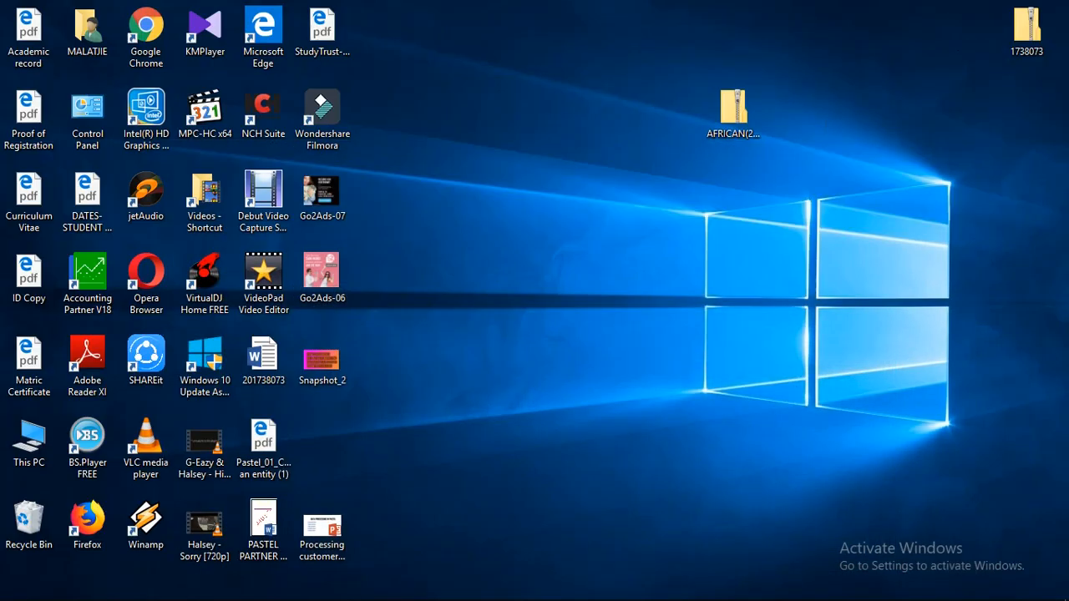
left_click(325, 587)
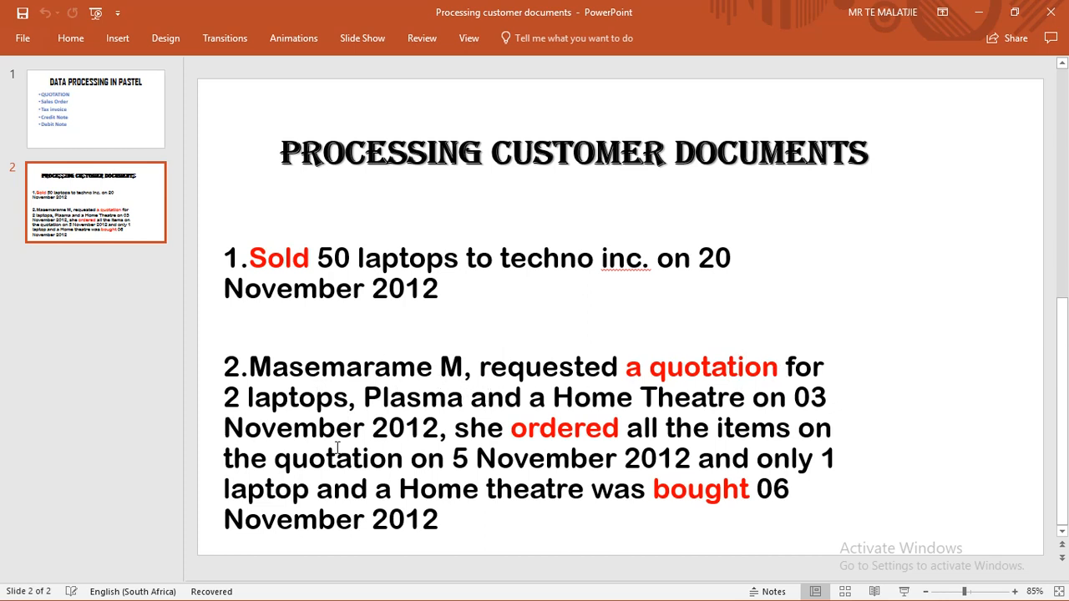
left_click(136, 141)
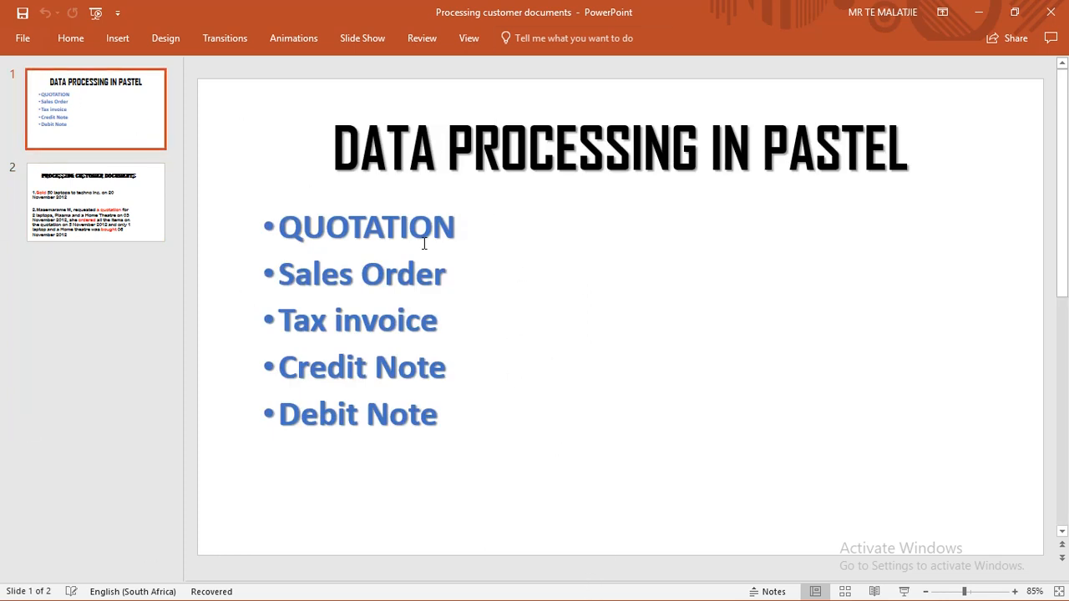
left_click(88, 188)
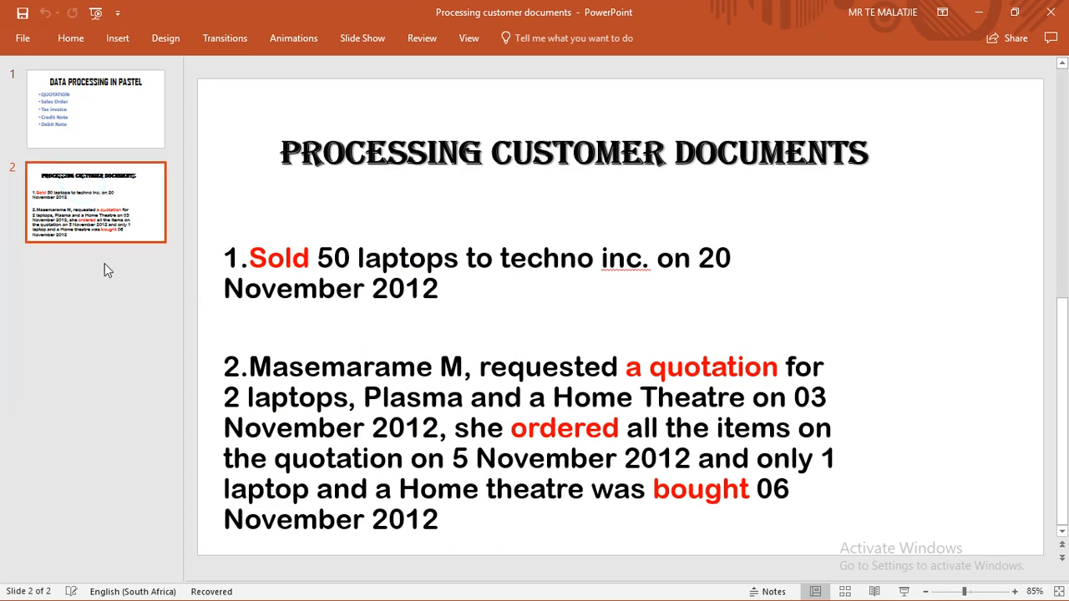
left_click(979, 12)
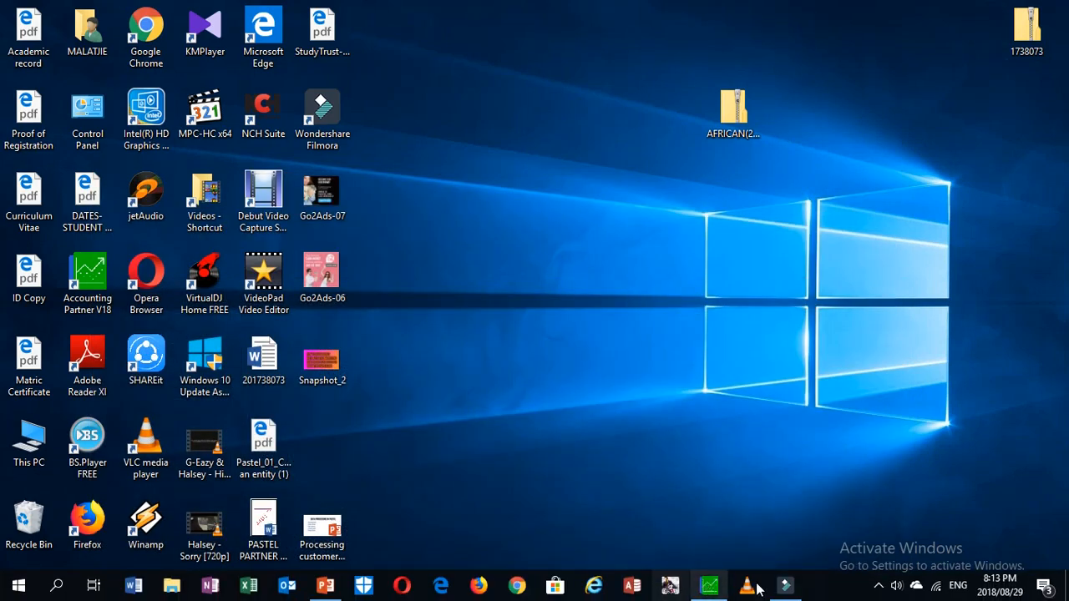
left_click(709, 586)
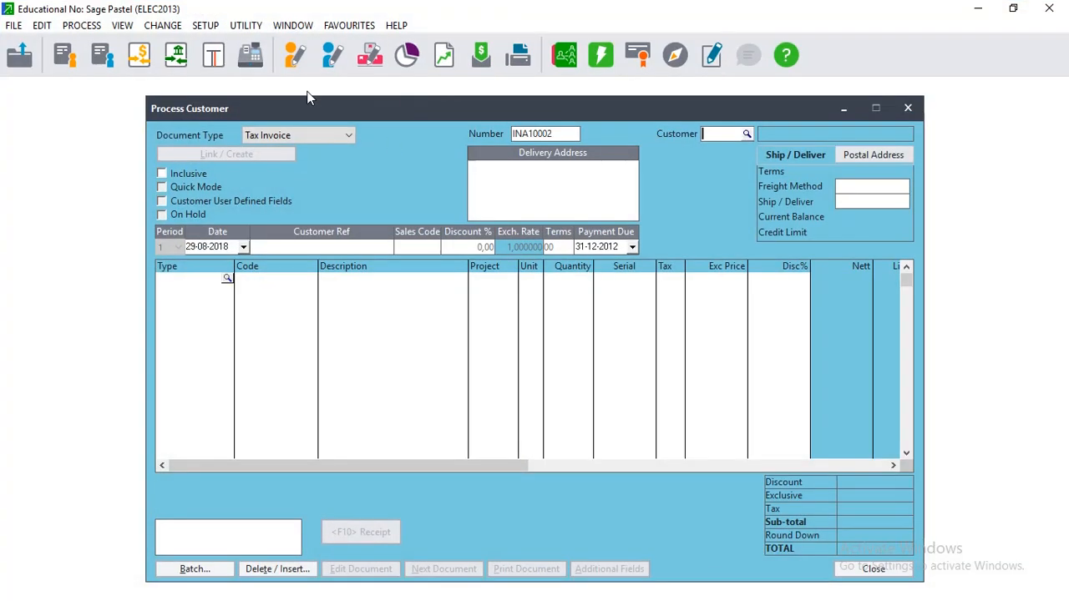
- Start a Quotation document and select the customer who requested the quotation on the slide
left_click(350, 135)
left_click(310, 150)
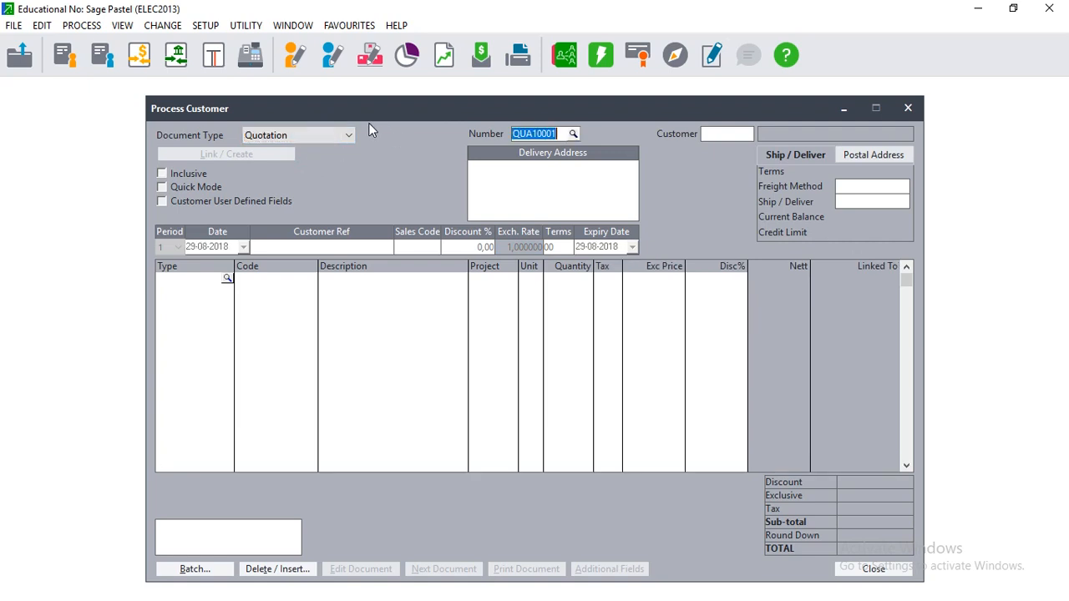
key("Tab")
left_click(750, 134)
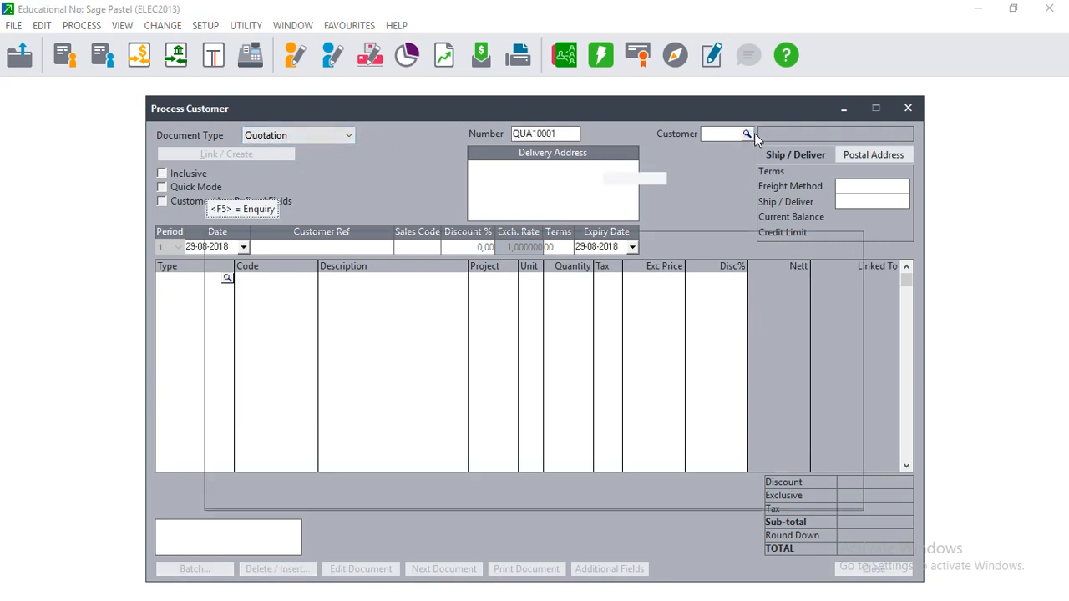
double_click(309, 290)
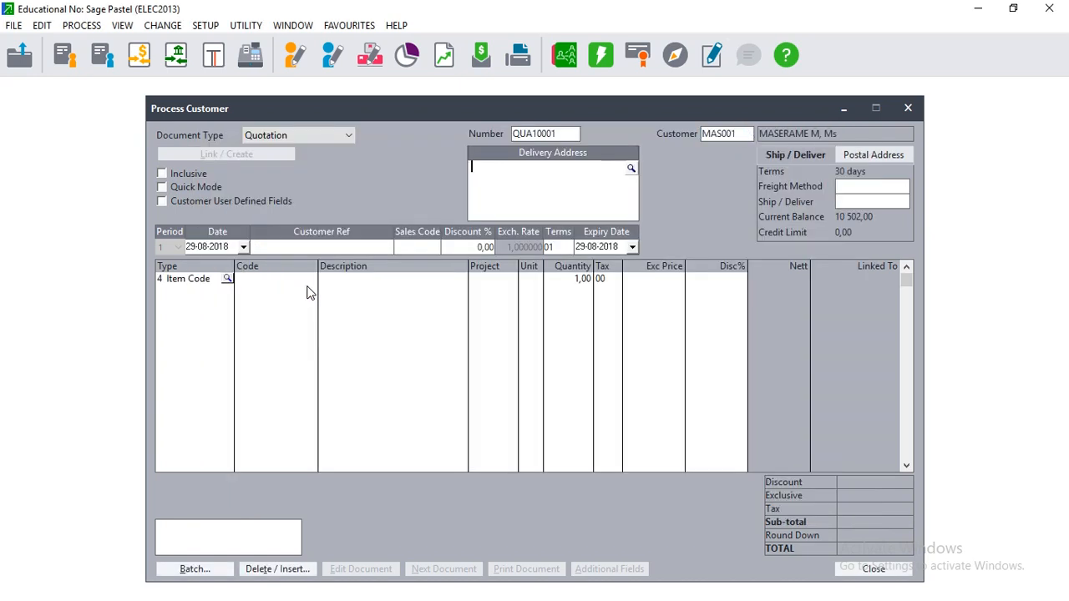
- Check the quotation's request date and items on the PowerPoint slide, and return to Sage Pastel
key("Return")
key("Return")
key("Return")
left_click(194, 247)
left_click(977, 10)
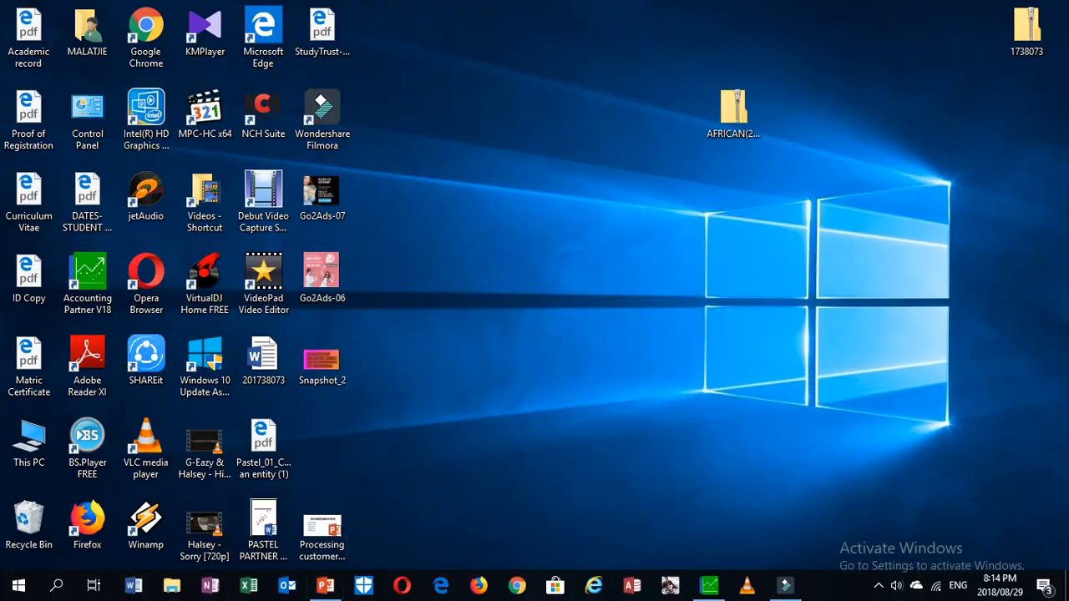
left_click(324, 584)
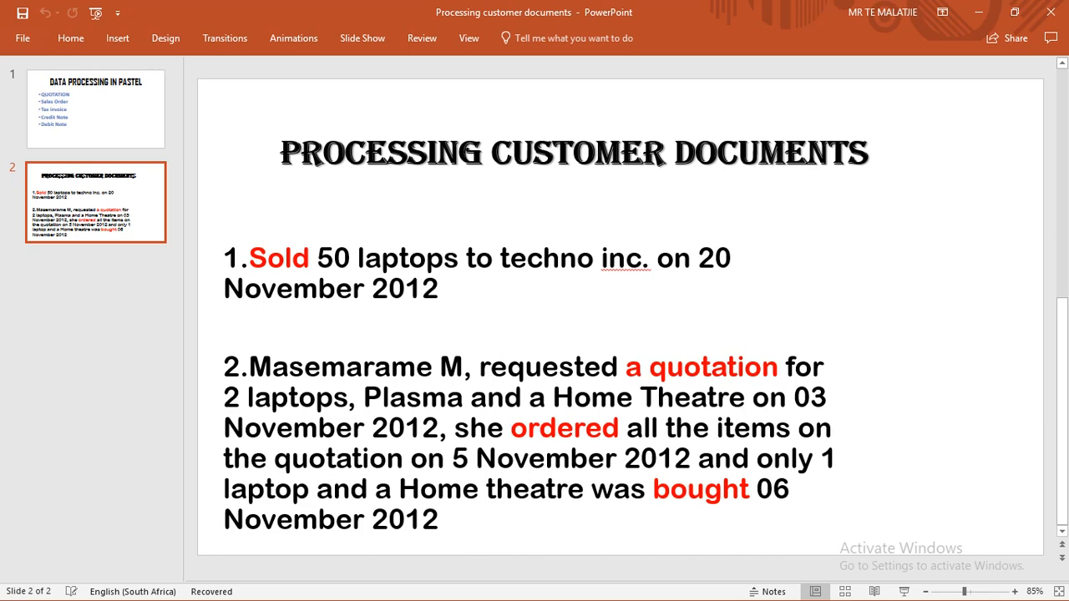
left_click(977, 12)
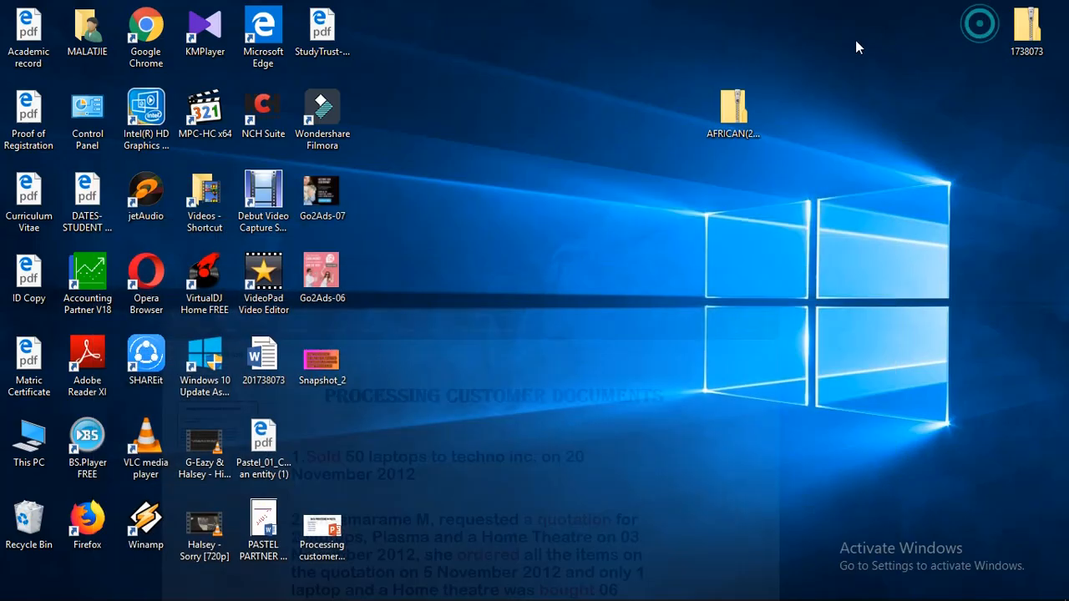
left_click(710, 594)
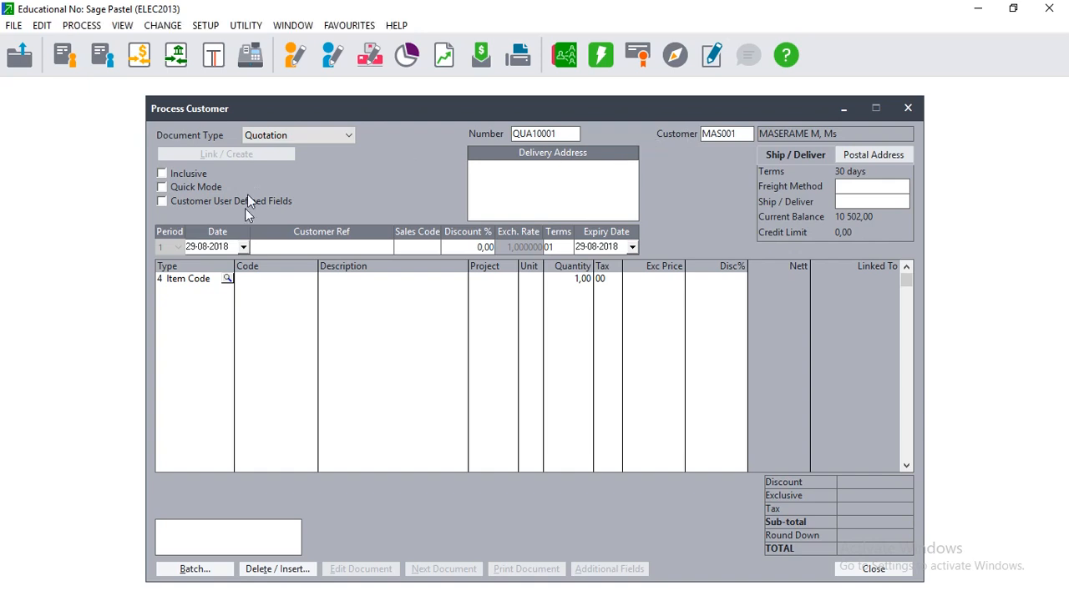
- Set the quotation date to 03-11-2013 and accept the remaining header fields
left_click(192, 247)
type("03")
key("BackSpace")
key("BackSpace")
type("11")
key("Tab")
key("Tab")
key("Tab")
key("Tab")
key("Tab")
key("Tab")
- Enter the Laptop inventory item, LAP001, on the first quotation line with a quantity of 2
left_click(305, 279)
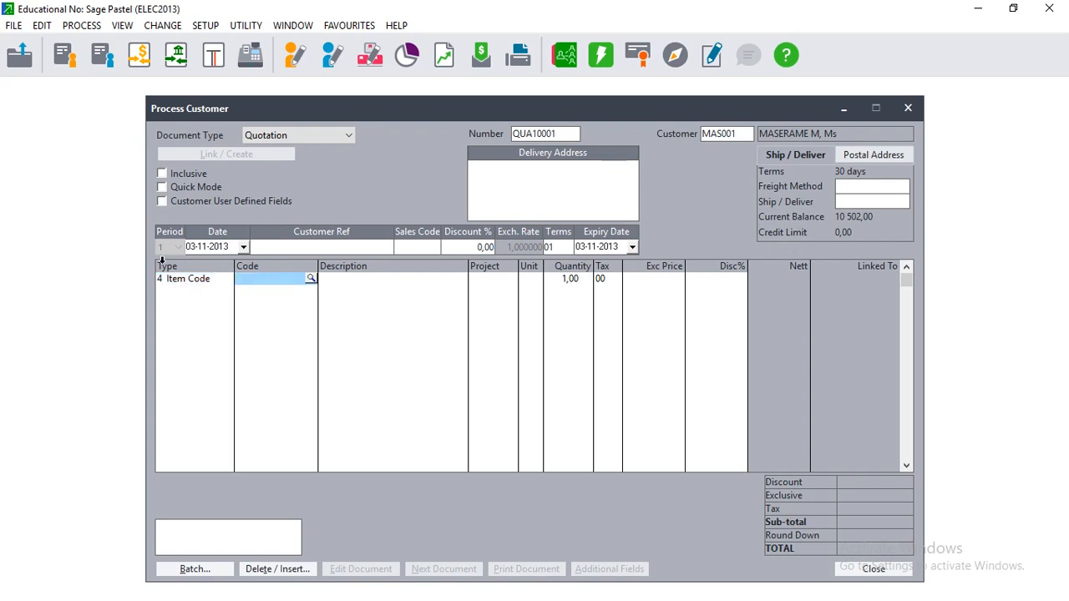
left_click(310, 282)
left_click(331, 279)
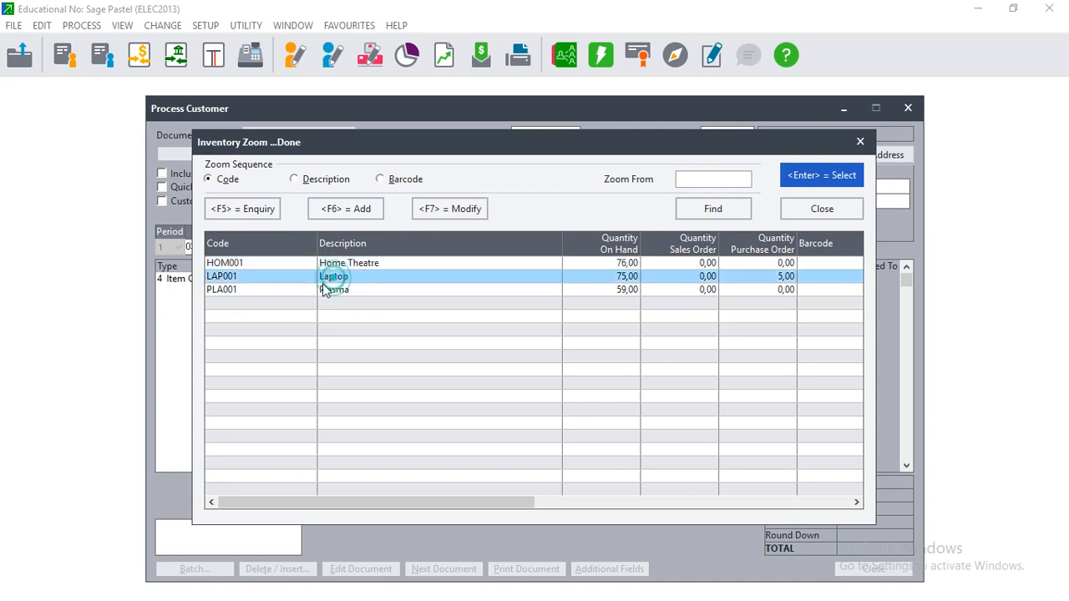
key("Return")
key("Return")
key("Return")
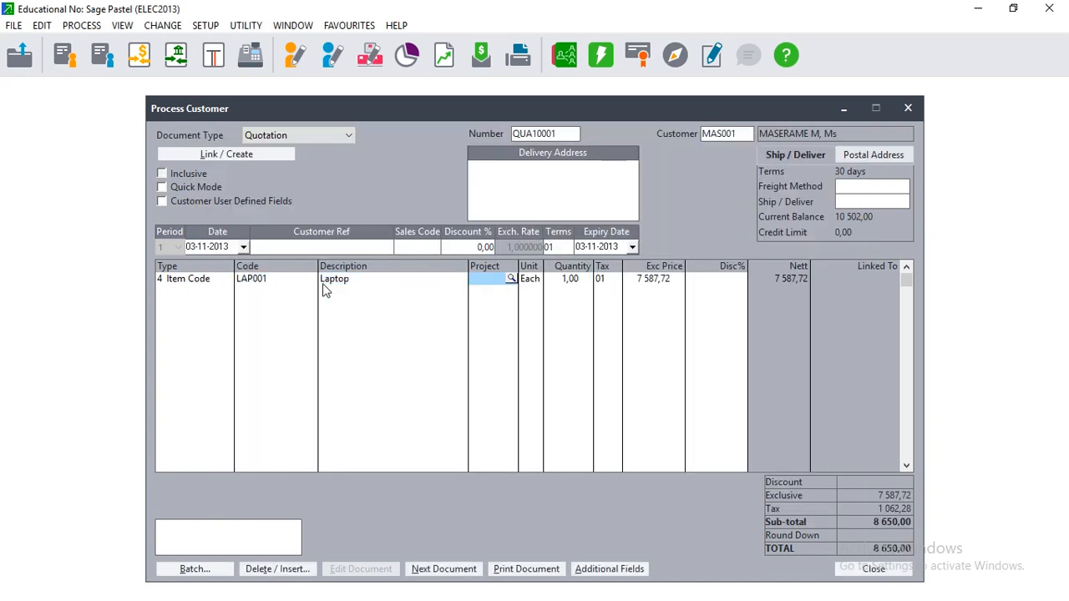
key("Return")
key("Return")
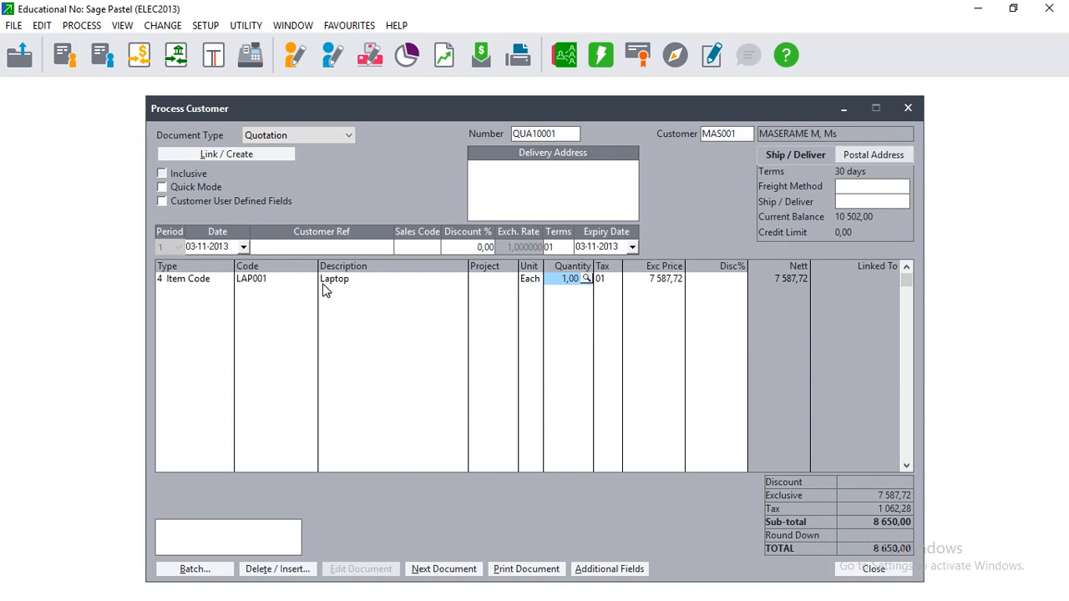
type("2")
key("Return")
key("Return")
key("Return")
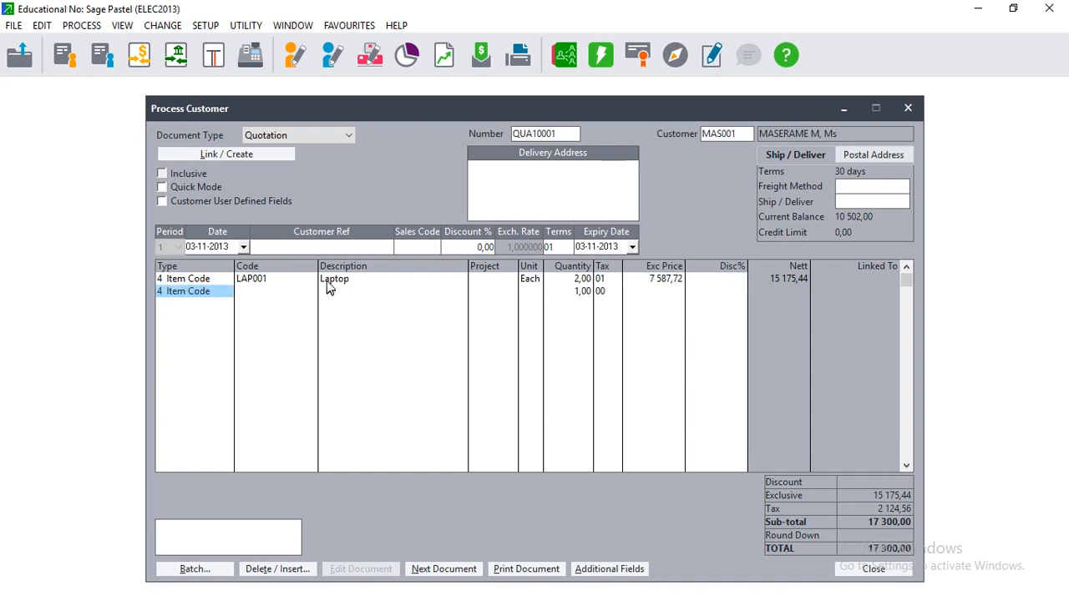
- Enter one Home Theatre, item HOM001, on the second quotation line
key("Return")
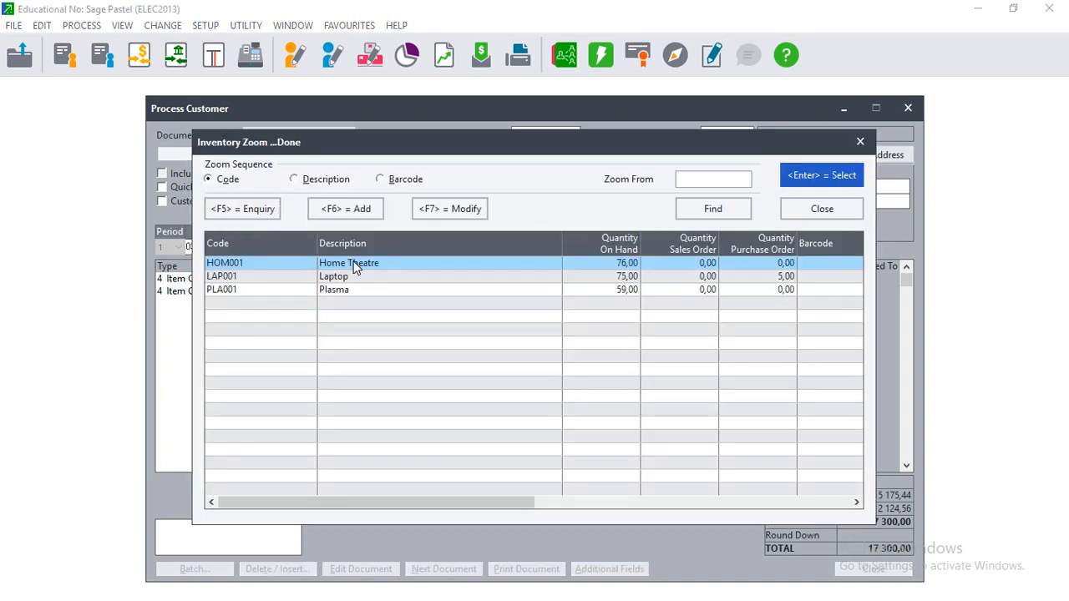
double_click(354, 265)
key("Tab")
key("Tab")
key("Tab")
key("Tab")
key("Tab")
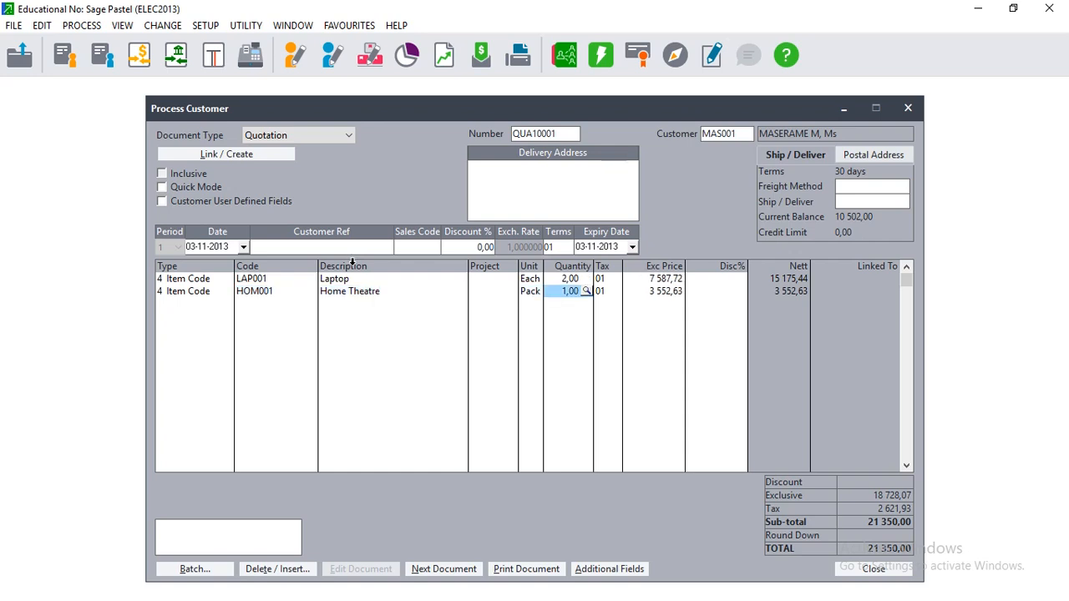
key("Tab")
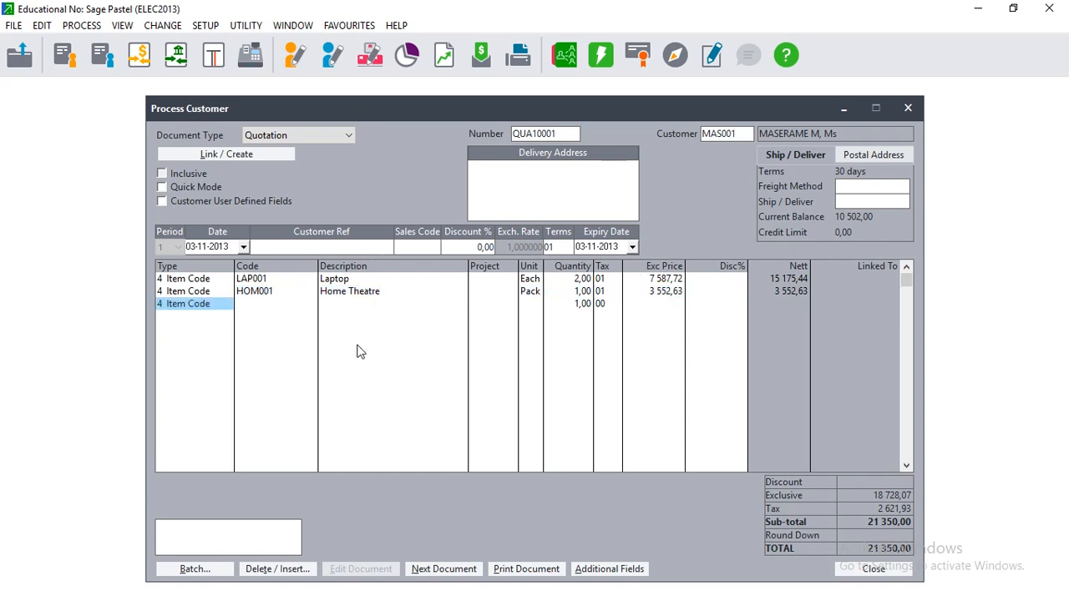
- Enter one Plasma, item PLA001, on the third quotation line
key("Tab")
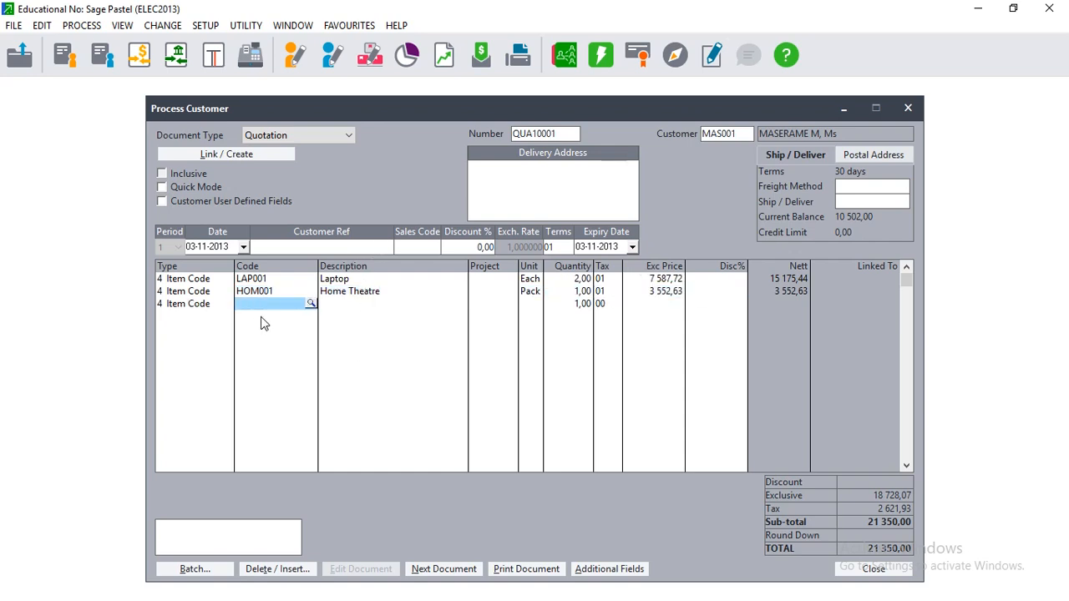
left_click(310, 304)
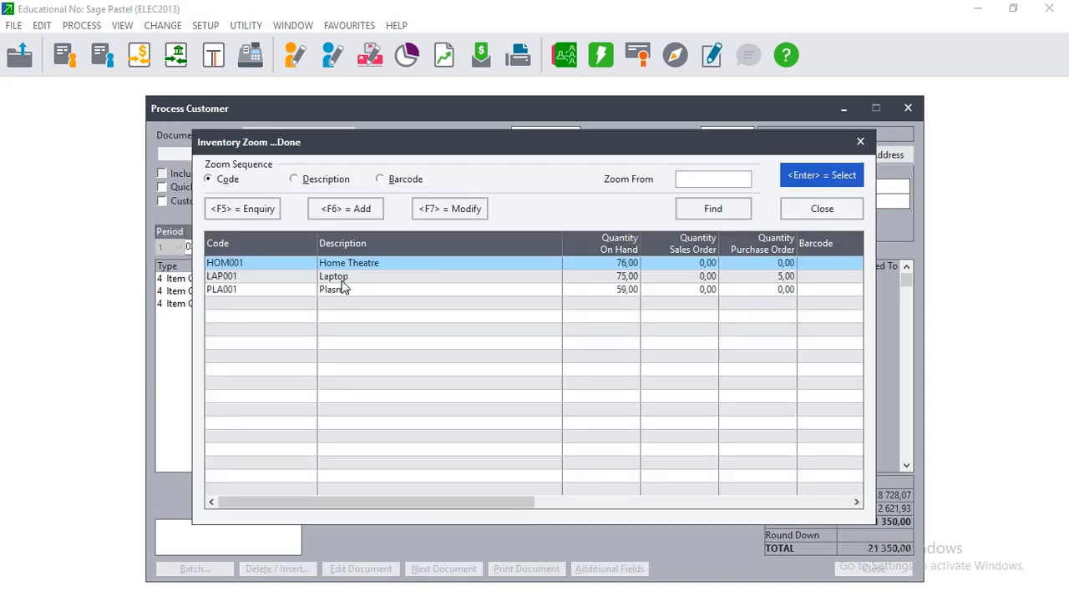
double_click(341, 289)
key("Tab")
key("Tab")
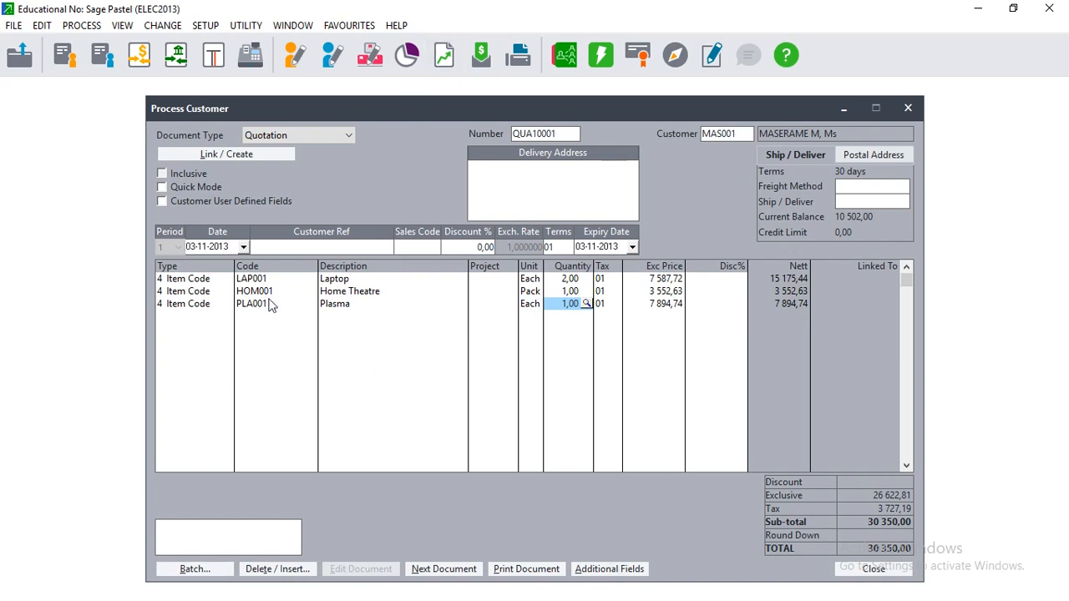
key("Tab")
key("Tab")
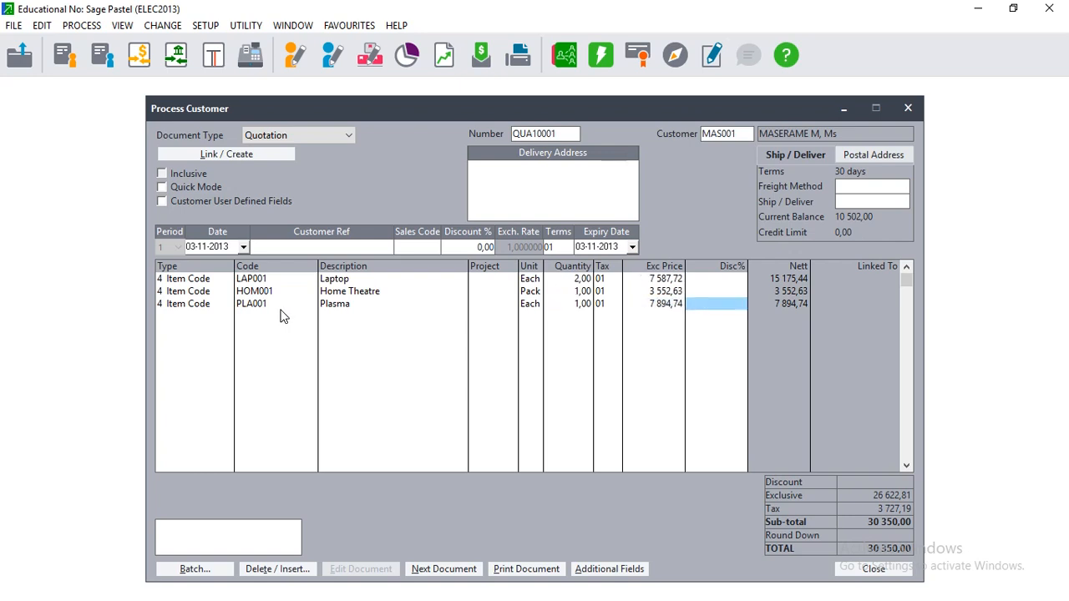
key("Tab")
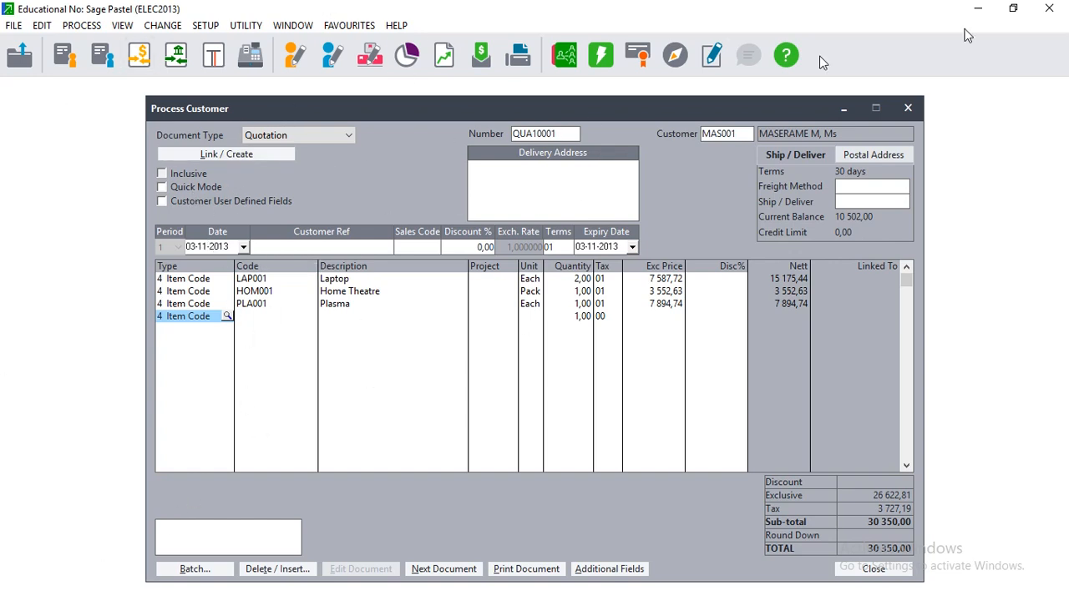
- Finish the quotation and go on to a new document without printing
left_click(194, 574)
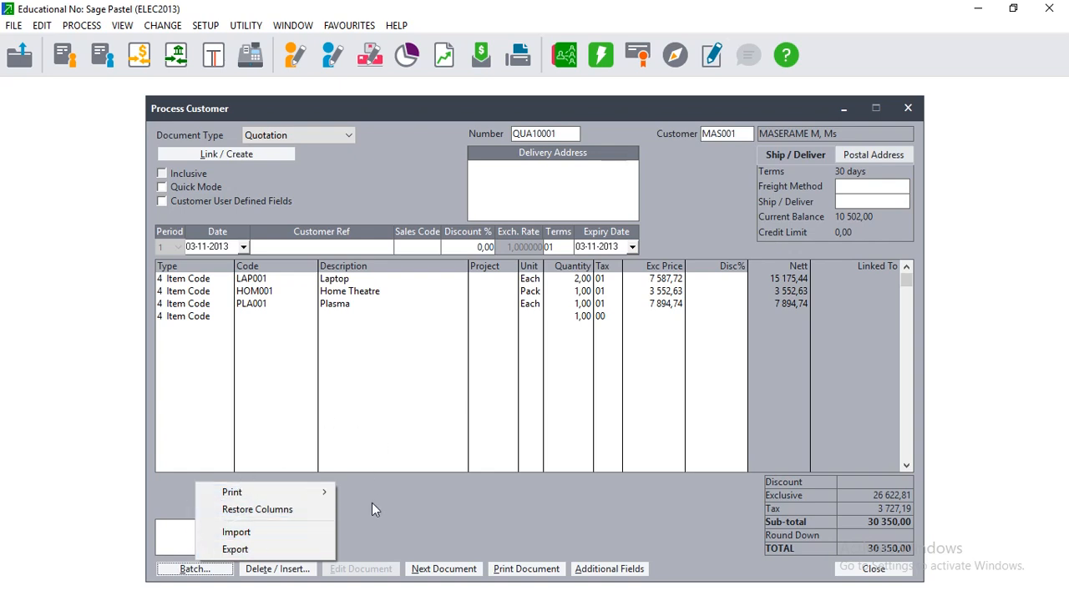
left_click(426, 572)
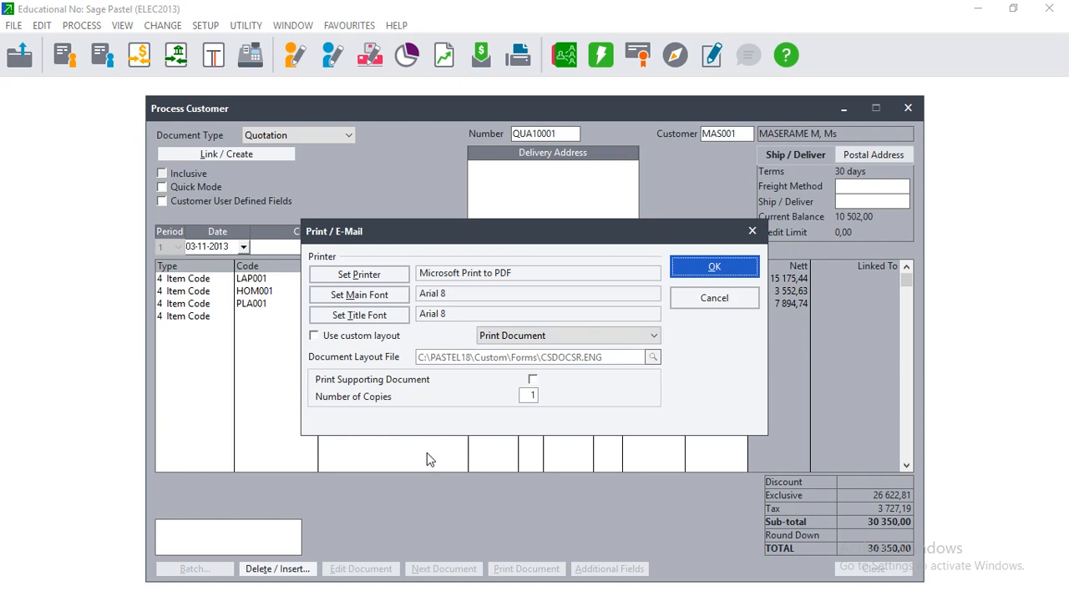
left_click(714, 297)
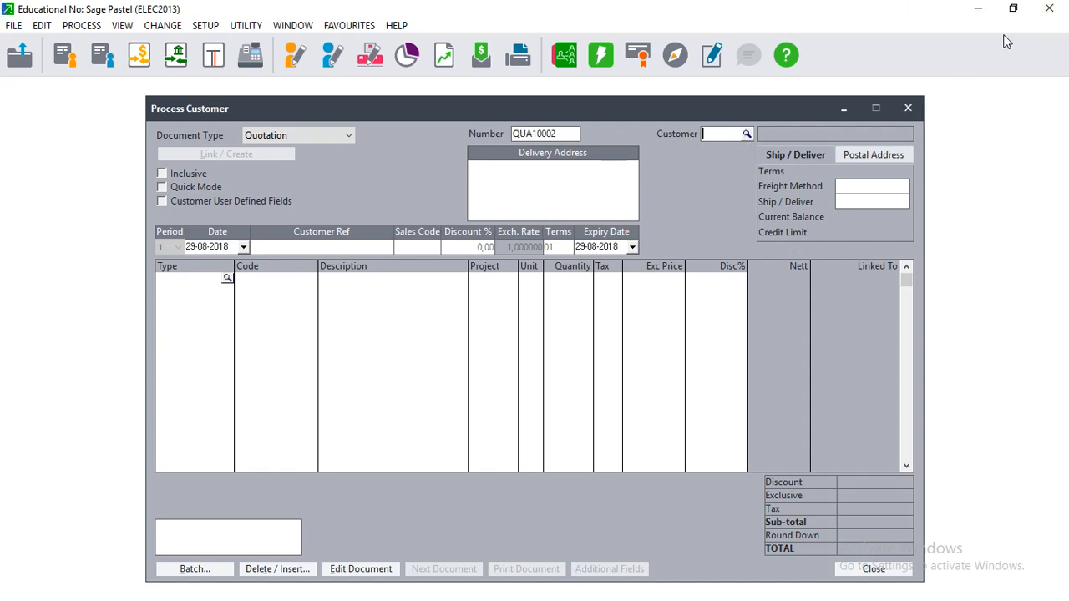
- Switch to PowerPoint and review the document type list and the customer transactions slide, then return to Sage Pastel
left_click(977, 9)
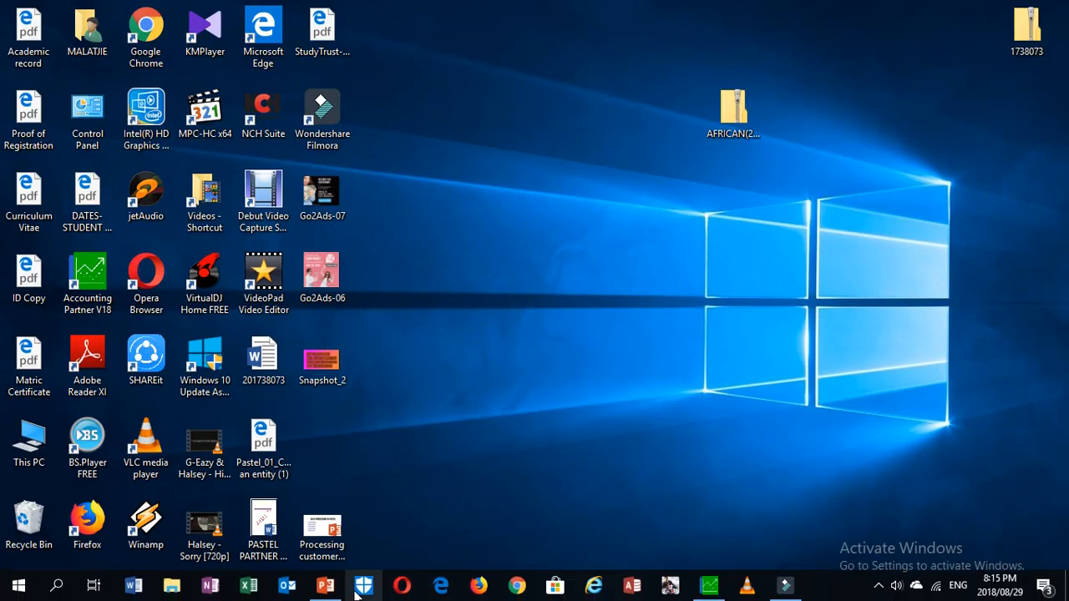
left_click(325, 586)
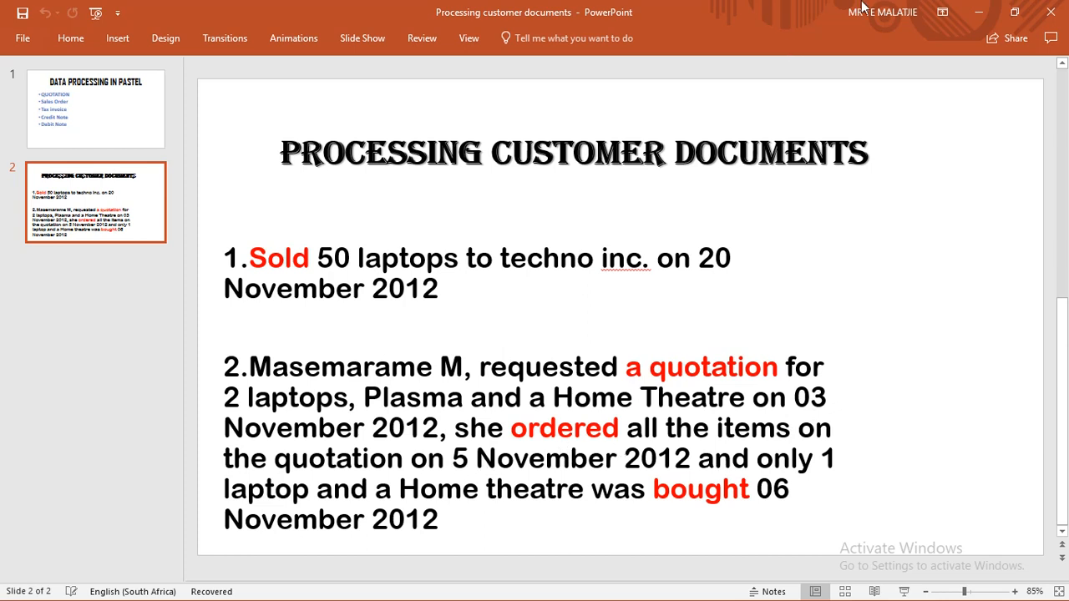
left_click(69, 114)
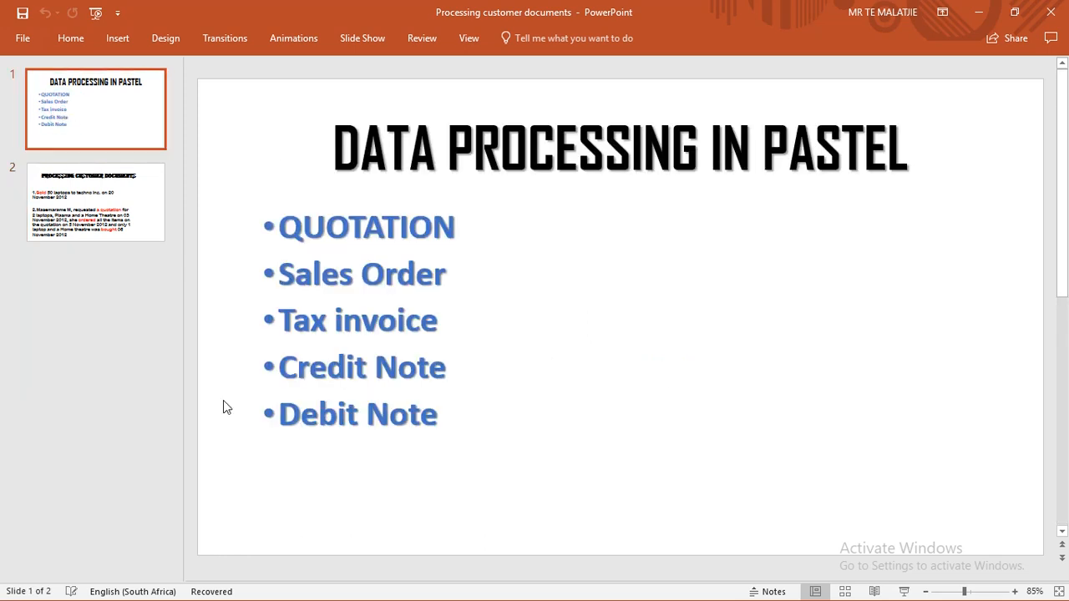
left_click(68, 215)
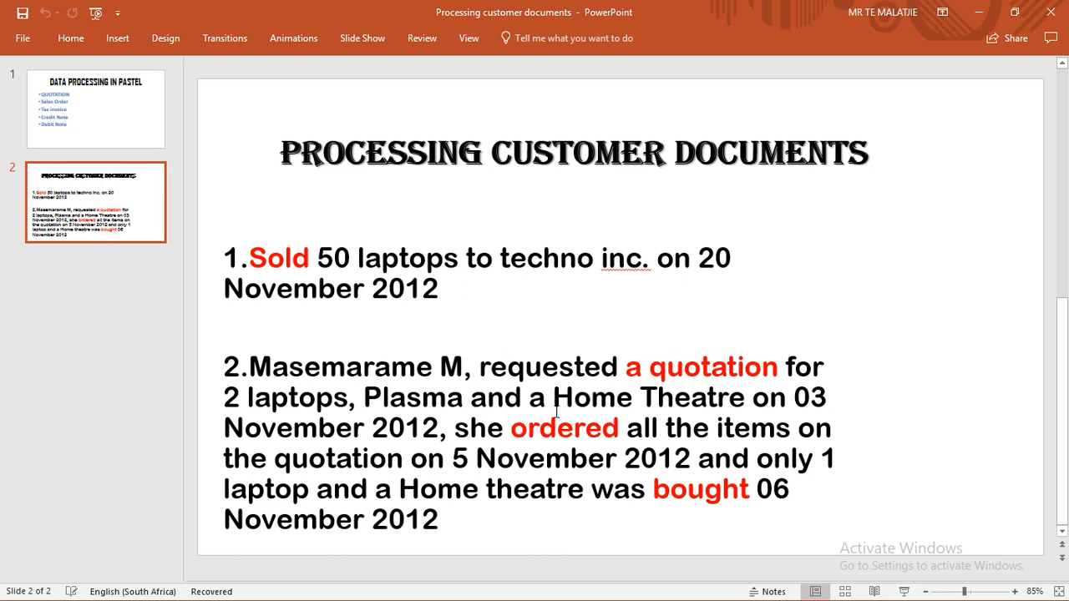
left_click(969, 20)
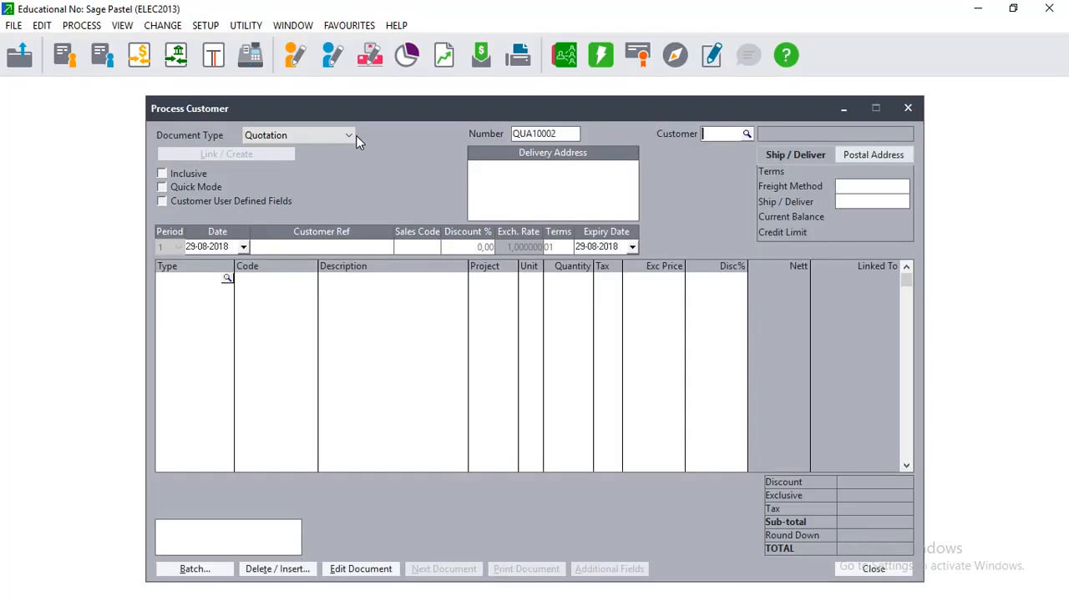
- Set the document type to Sales Order and select the customer who requested the quotation, declining to link the quotation at once
left_click(342, 136)
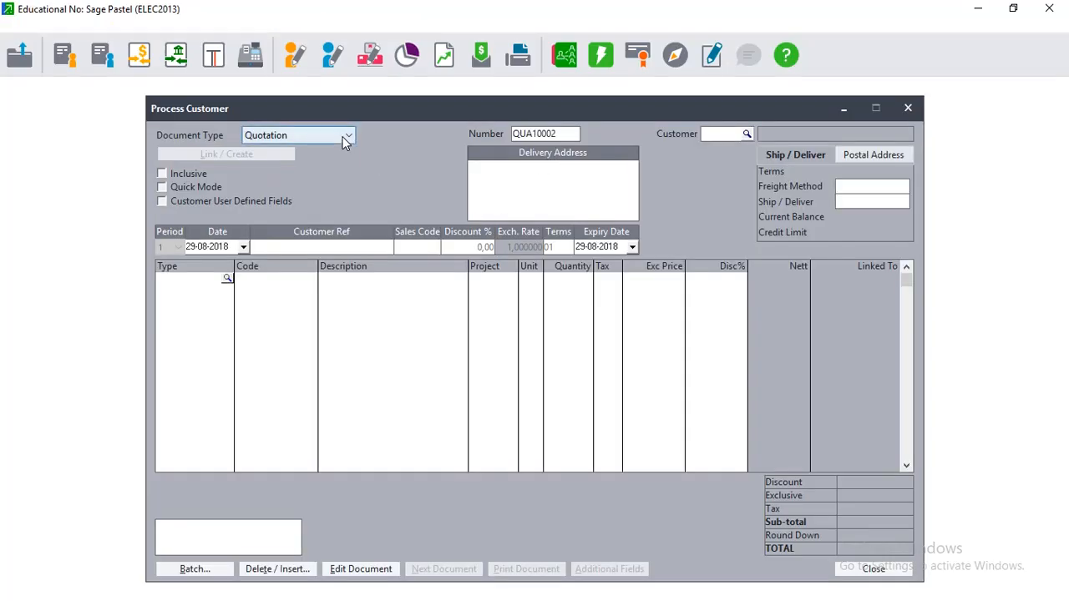
left_click(292, 163)
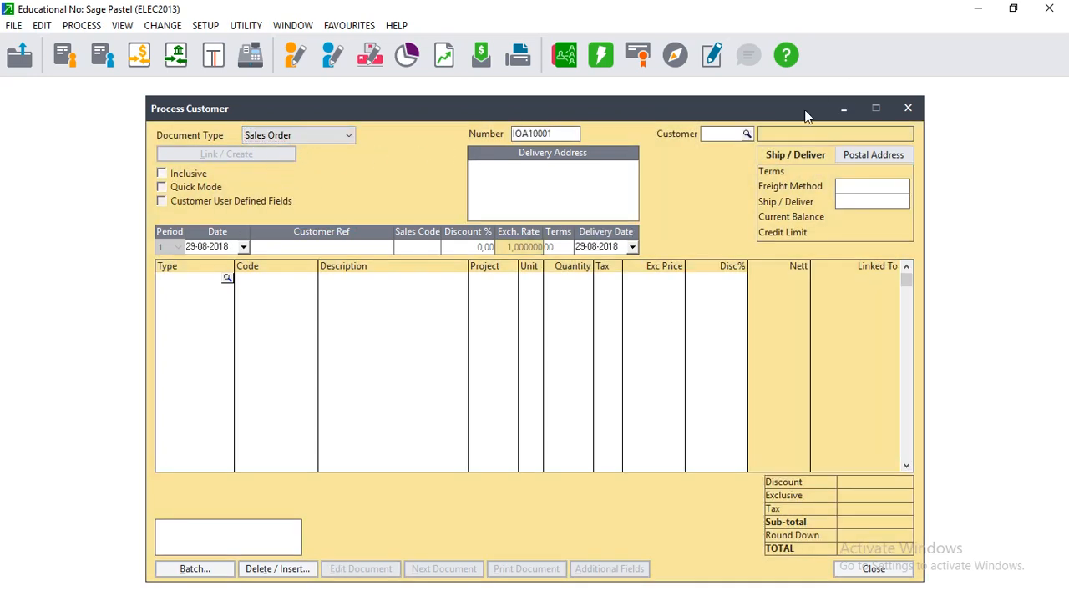
left_click(746, 134)
double_click(317, 290)
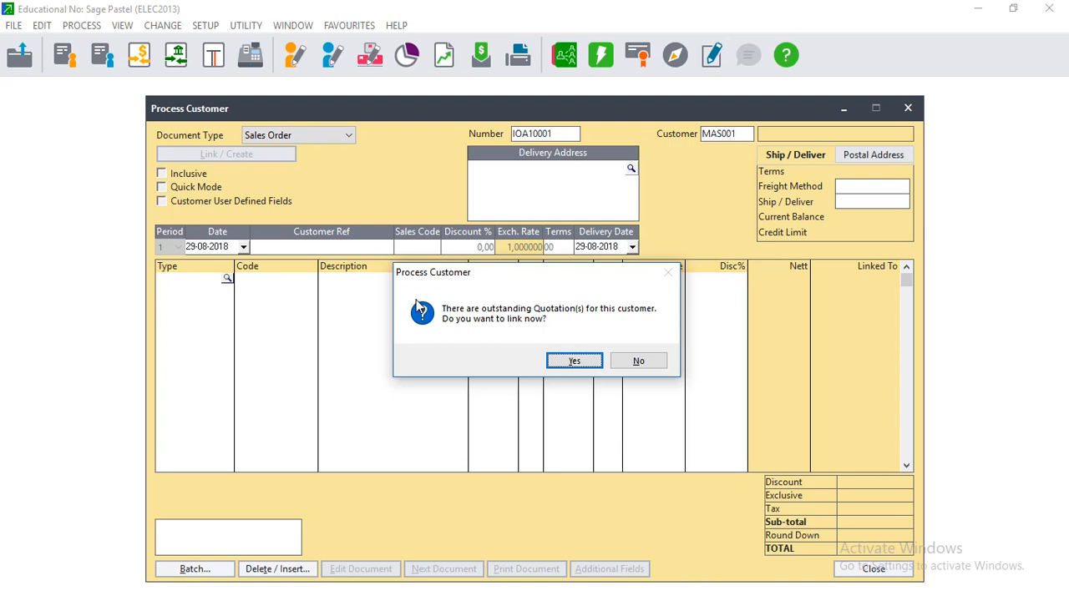
left_click(639, 363)
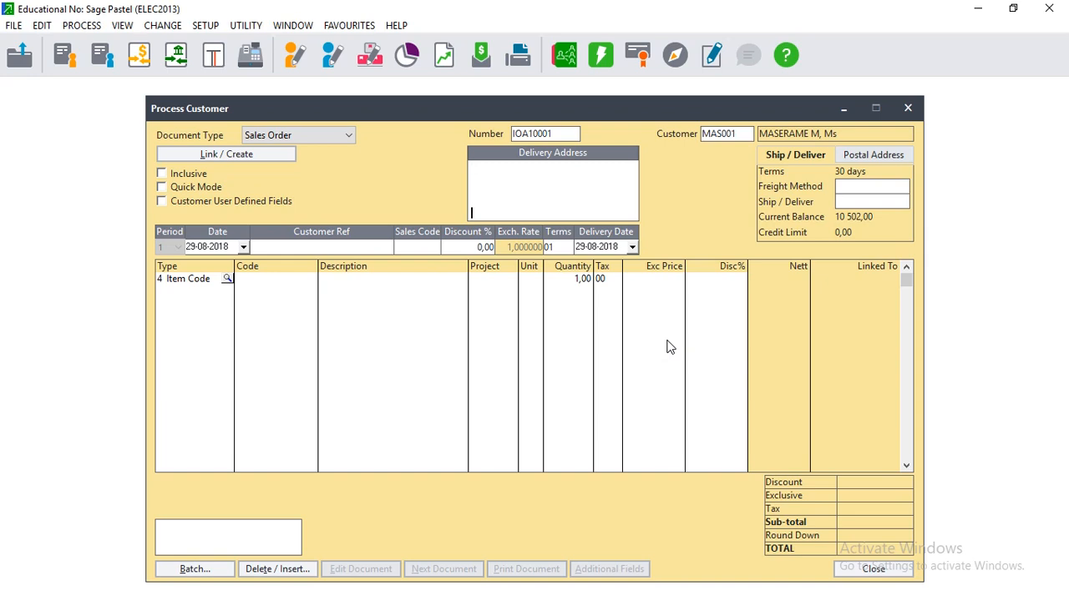
- Look up the date of the customer's order on the PowerPoint slide and return to the sales order in Sage Pastel
key("Tab")
key("Tab")
key("Tab")
left_click(196, 246)
left_click(195, 245)
left_click(977, 9)
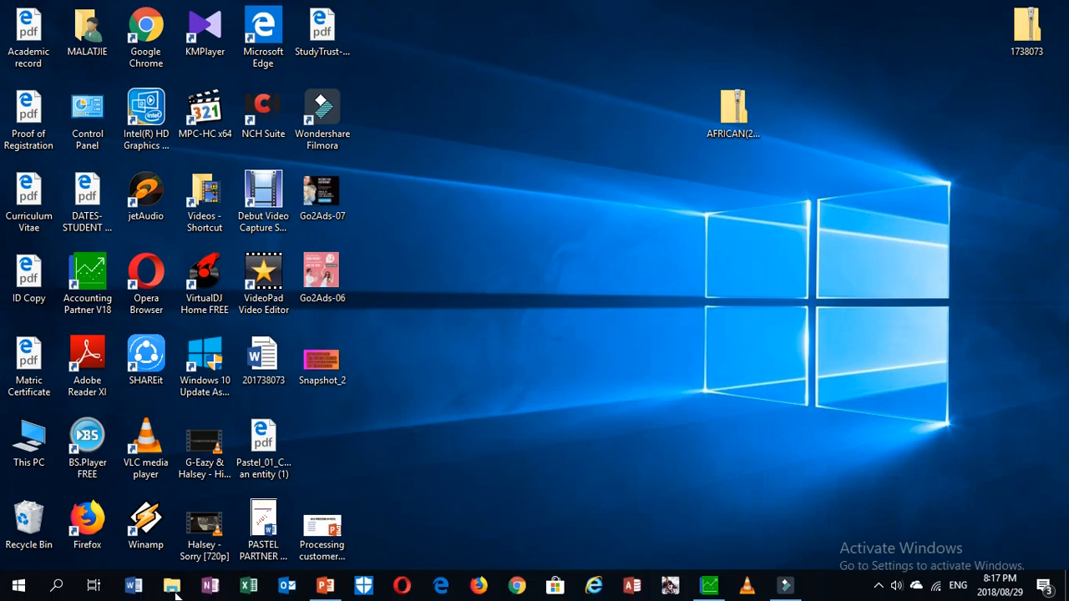
left_click(327, 583)
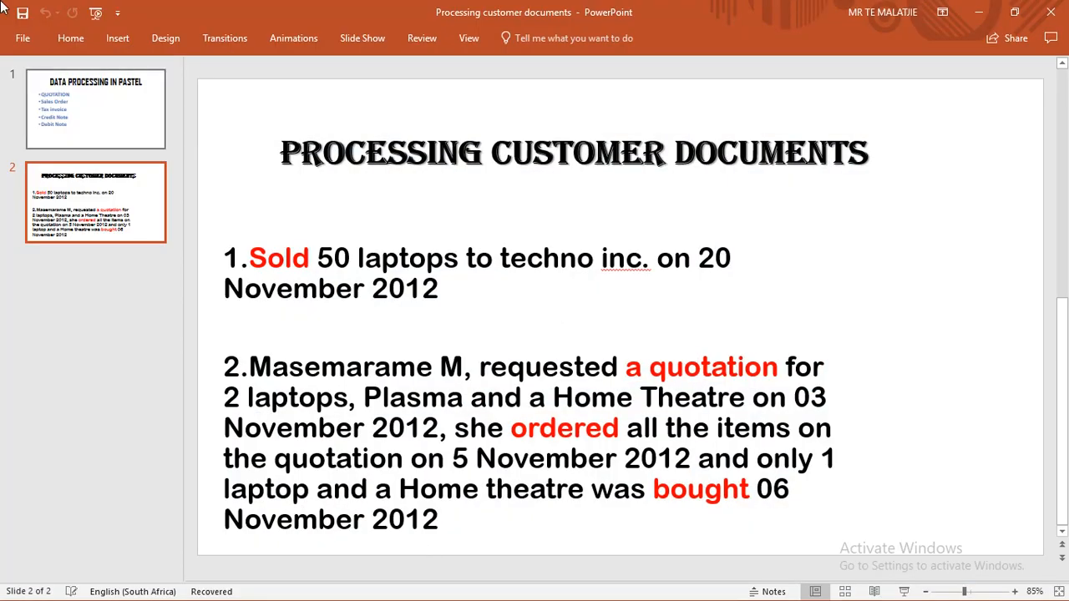
left_click(975, 12)
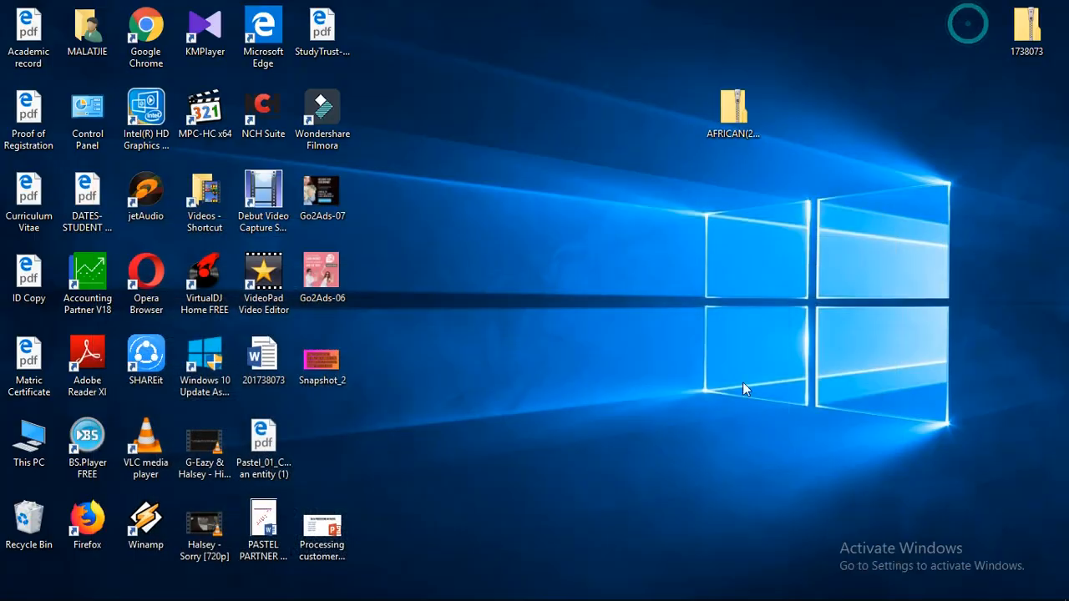
left_click(712, 587)
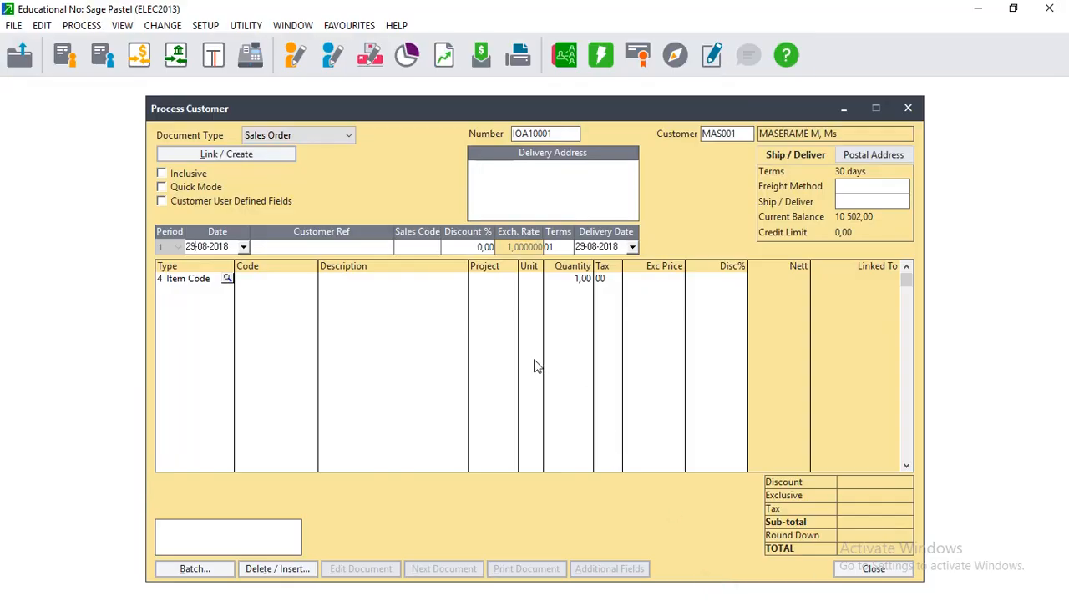
- Set the sales order date to the slide's order date, 5 November, and continue through the header to the first item line
left_click(216, 247)
type("05")
key("BackSpace")
key("BackSpace")
type("11")
key("Tab")
key("Tab")
key("Tab")
key("Tab")
key("Tab")
key("Tab")
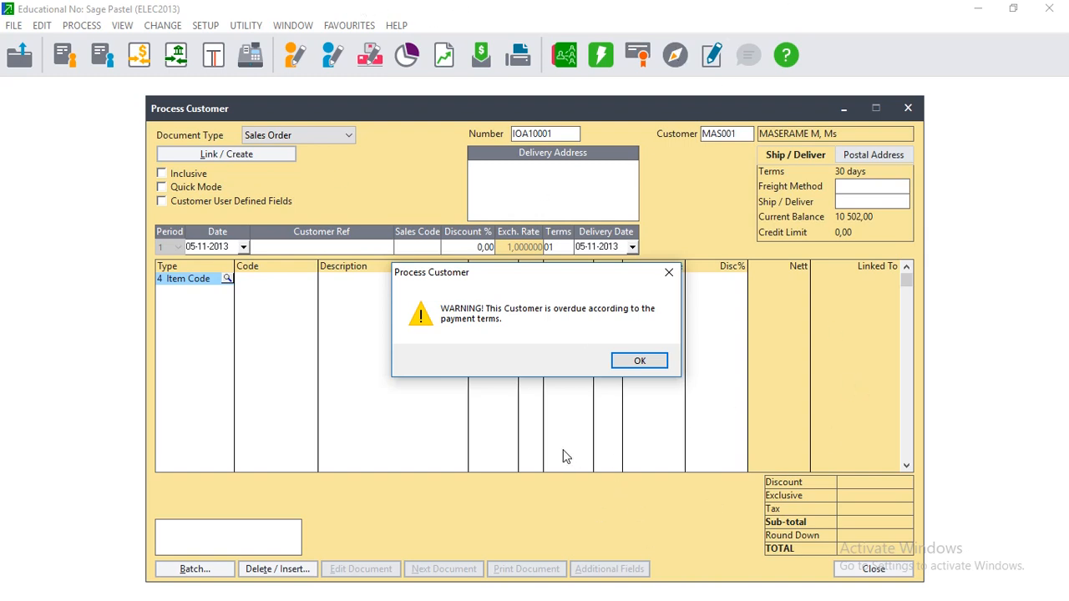
left_click(655, 362)
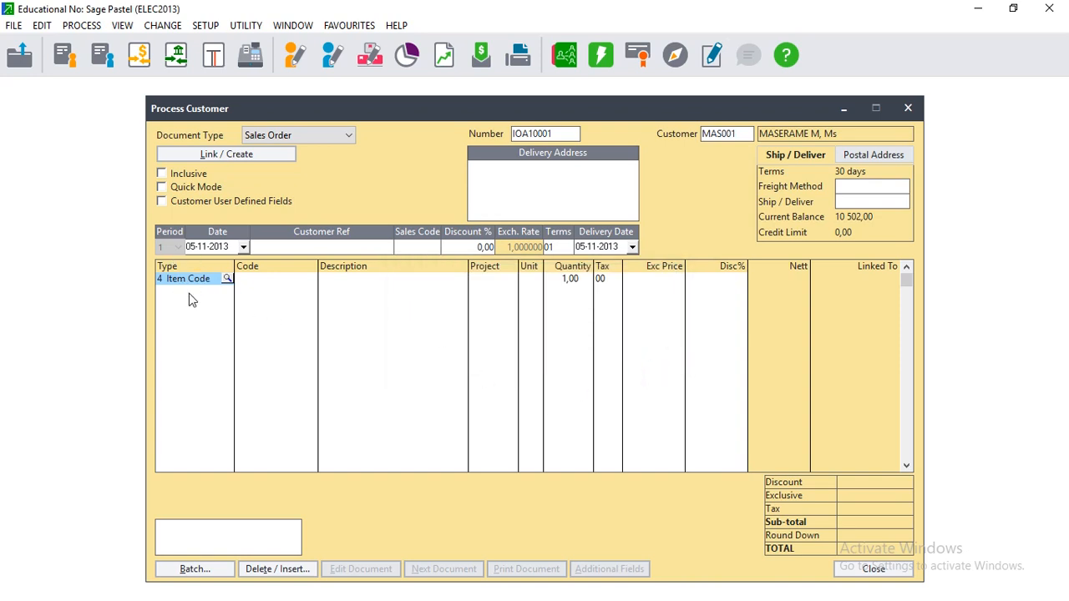
key("Tab")
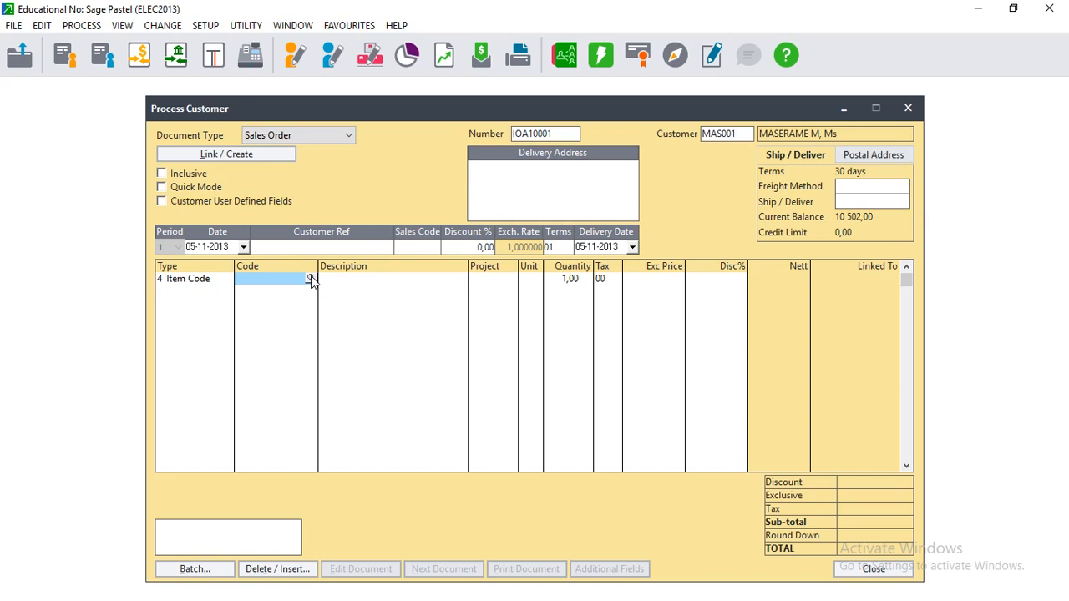
left_click(311, 280)
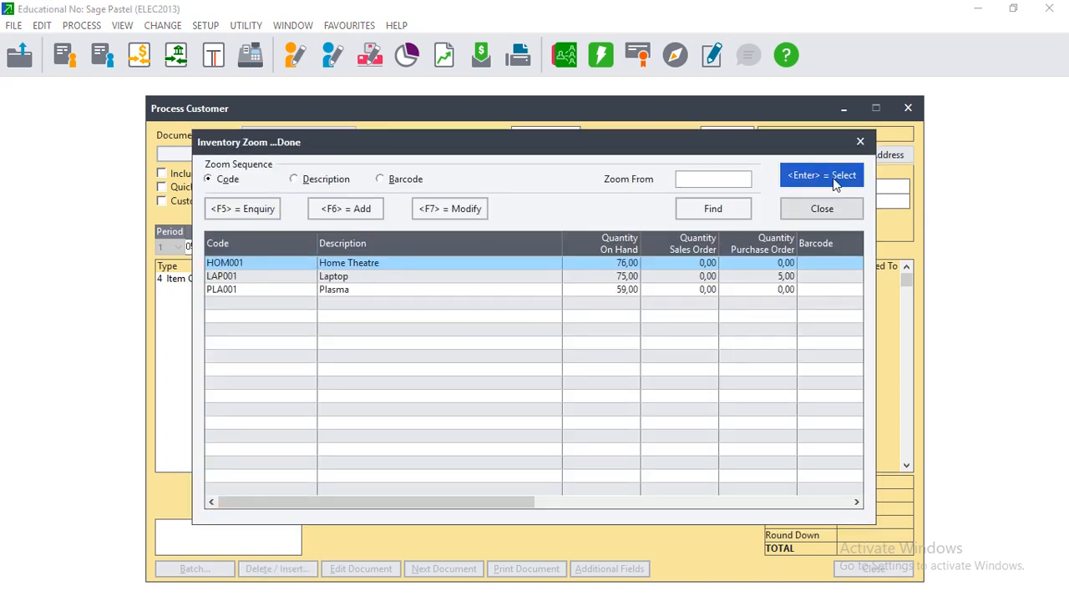
left_click(860, 141)
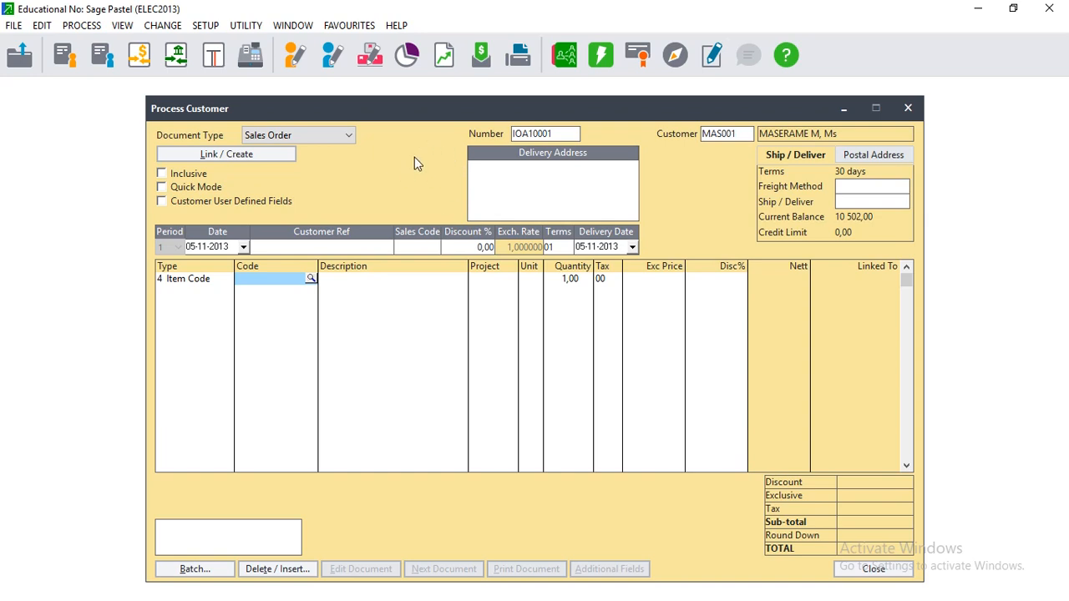
- Link all three lines of the customer's outstanding quotation to the sales order, deleting only the used lines from the original document
left_click(255, 154)
left_click(265, 148)
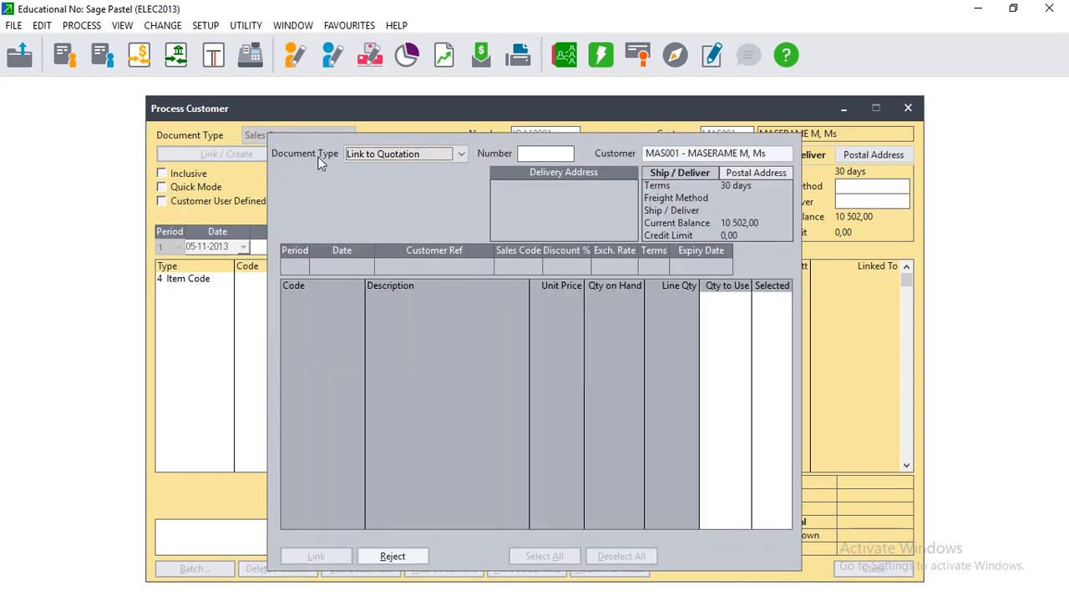
left_click(563, 155)
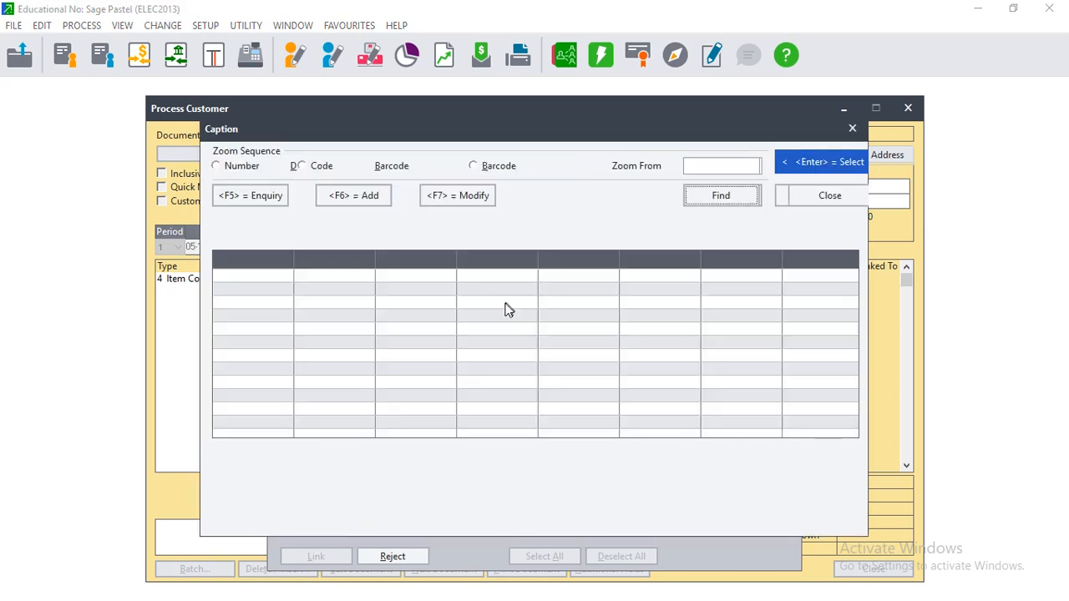
key("Return")
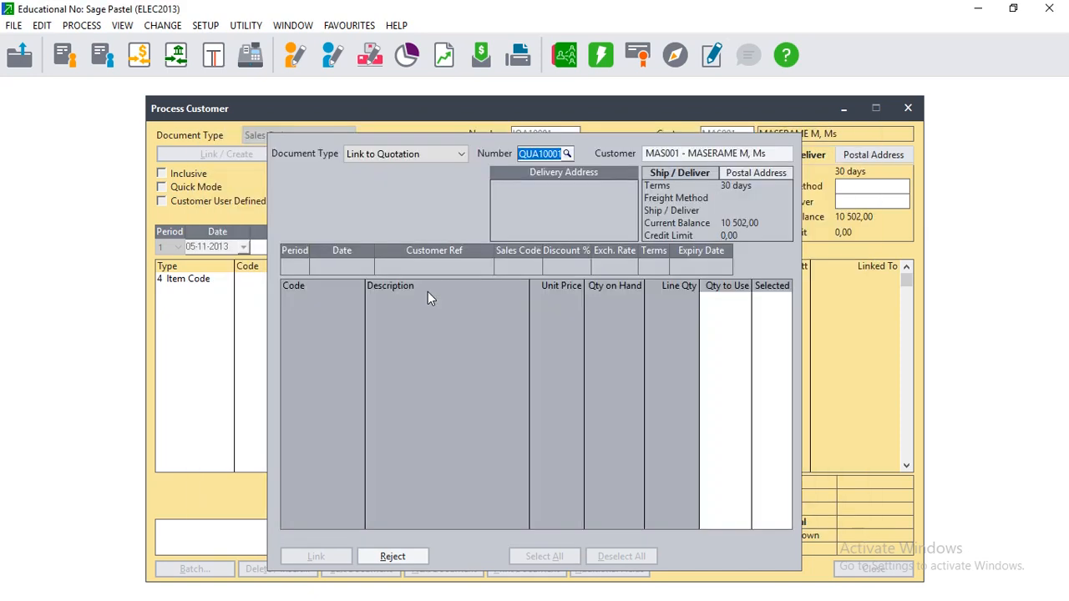
key("Return")
key("Return")
key("Return")
key("Return")
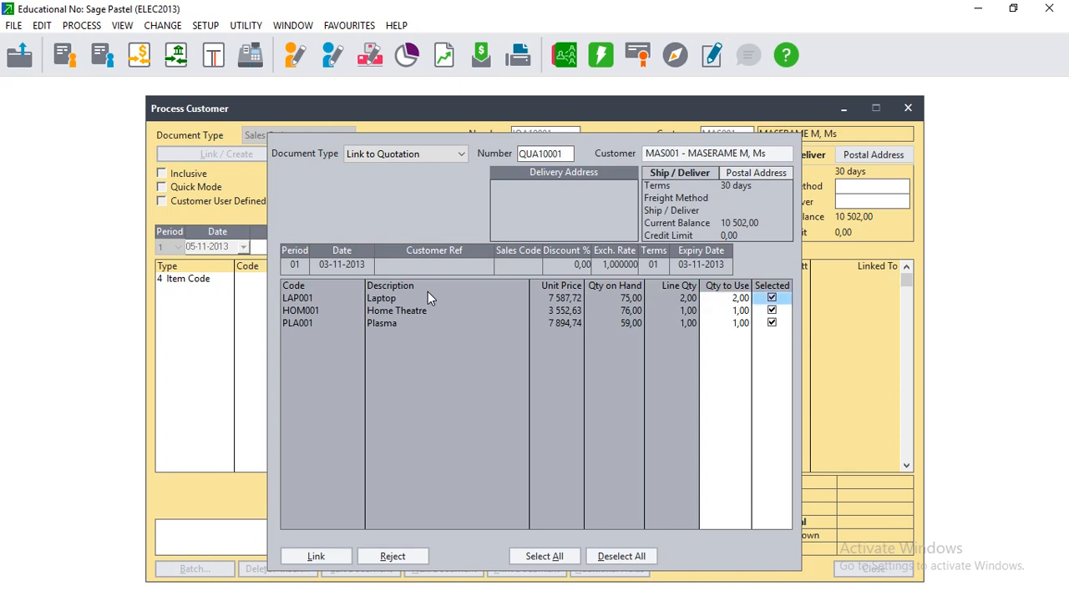
key("Return")
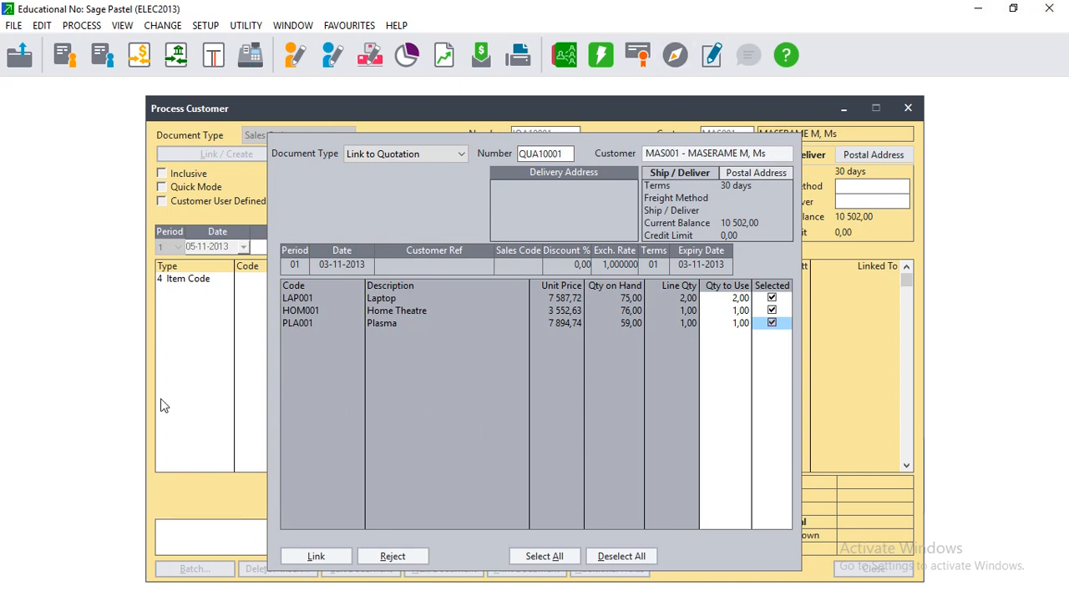
left_click(314, 558)
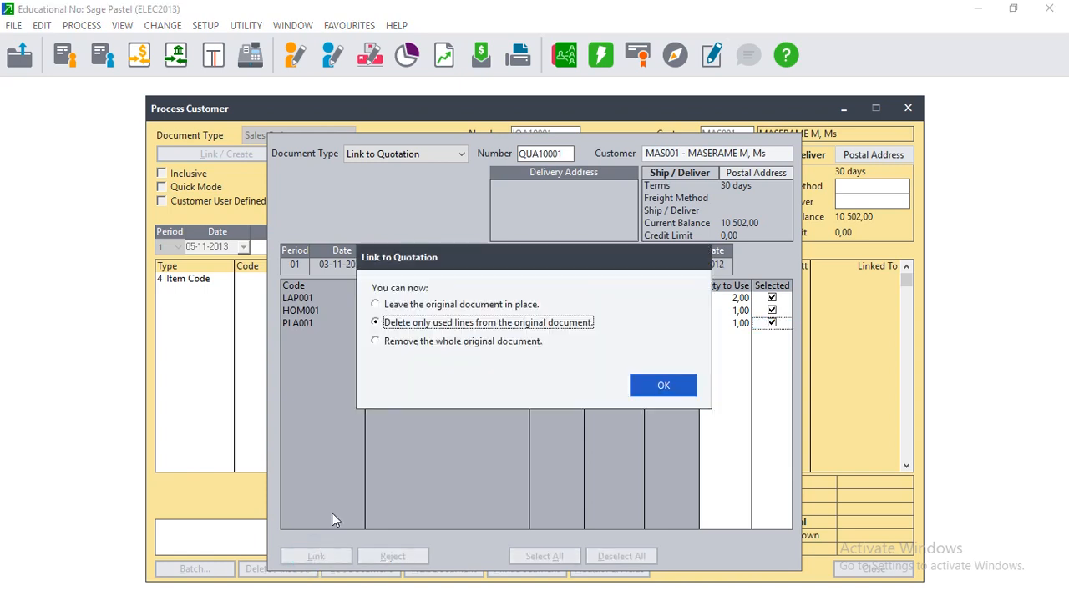
left_click(684, 385)
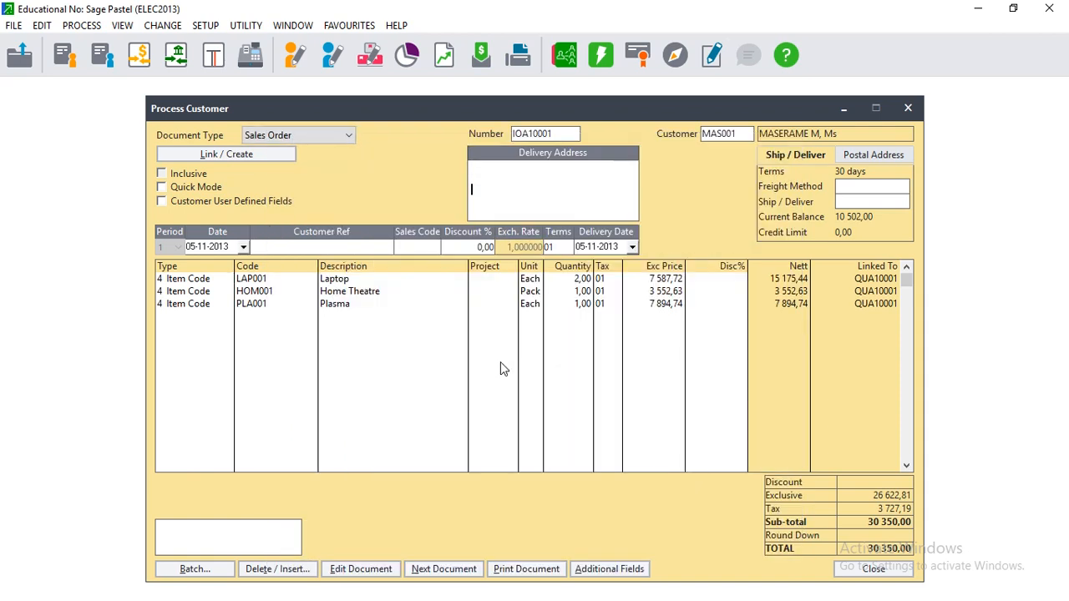
- Accept the sales order's header fields as they are, dismiss the overdue warning and move to the first linked line
key("Tab")
key("Tab")
key("Tab")
key("Tab")
key("Tab")
key("Tab")
key("Tab")
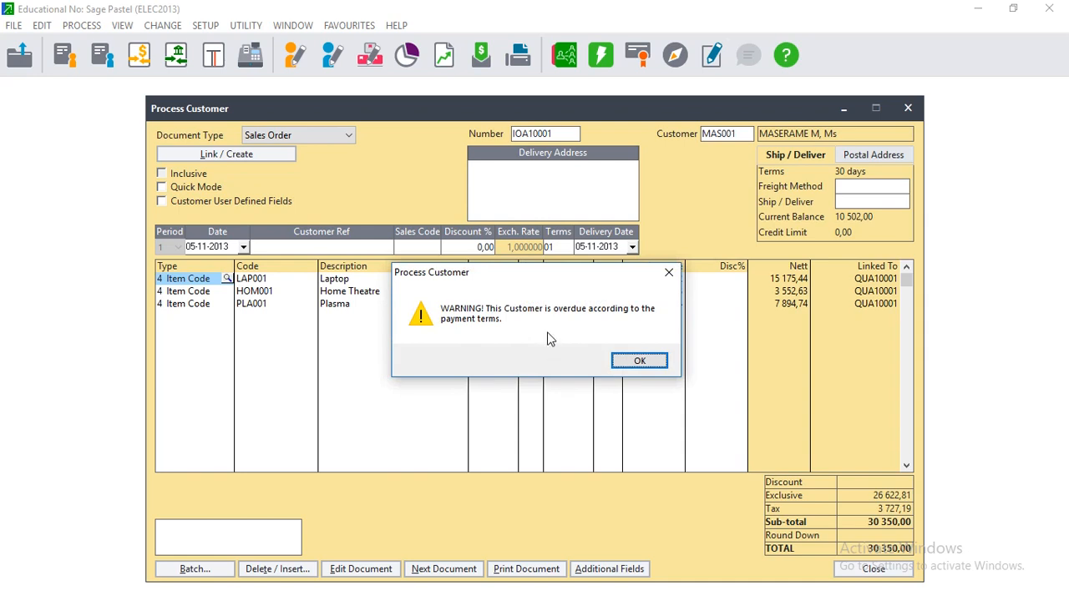
left_click(634, 360)
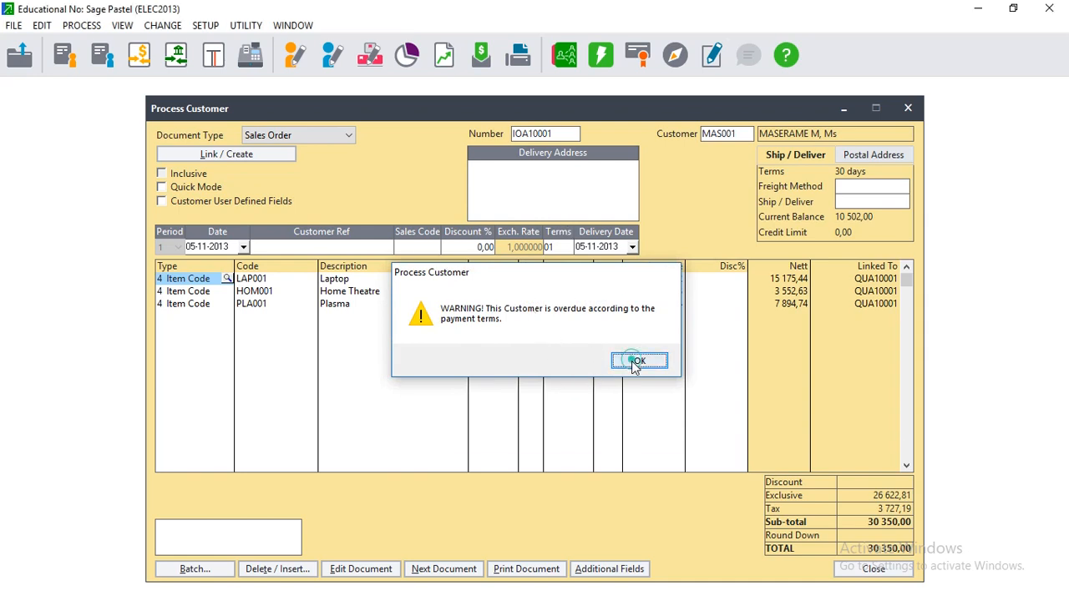
- Accept the linked Laptop, Home Theatre and Plasma lines without changes and continue to a new fourth line
key("Tab")
key("Tab")
key("Tab")
key("Tab")
key("Tab")
key("Tab")
key("Tab")
key("Tab")
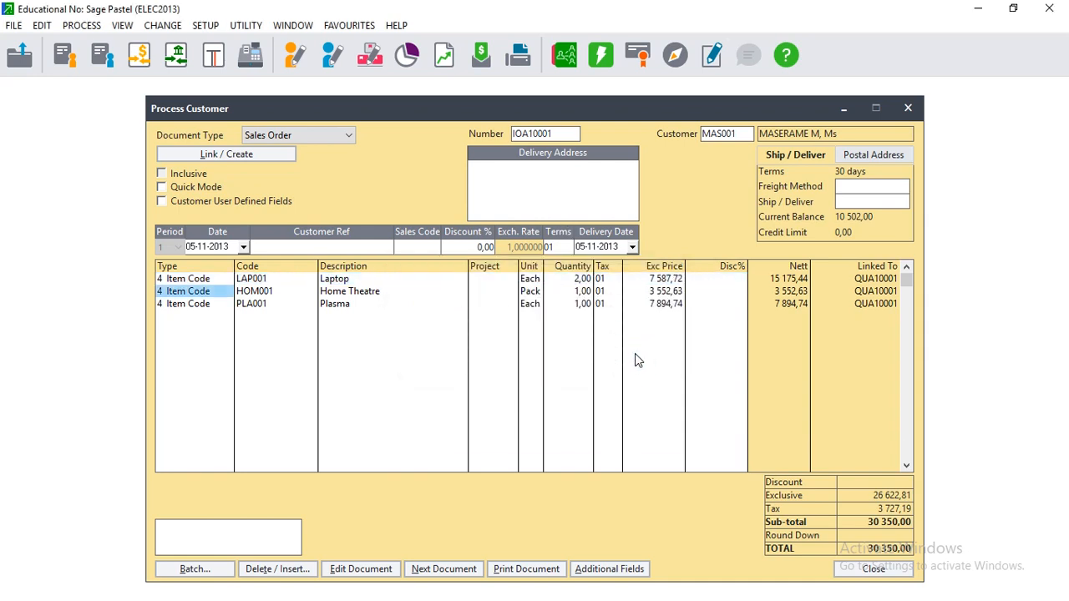
key("Tab")
key("Tab")
key("Tab")
key("Tab")
key("Tab")
key("Tab")
key("Tab")
key("Tab")
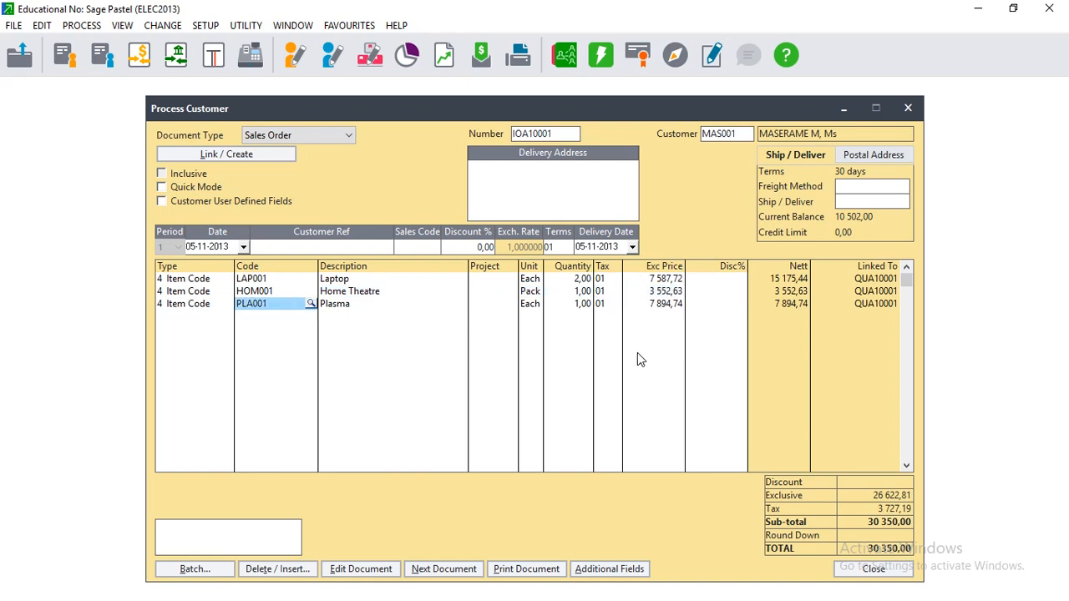
key("Tab")
key("Tab")
key("Tab")
key("Tab")
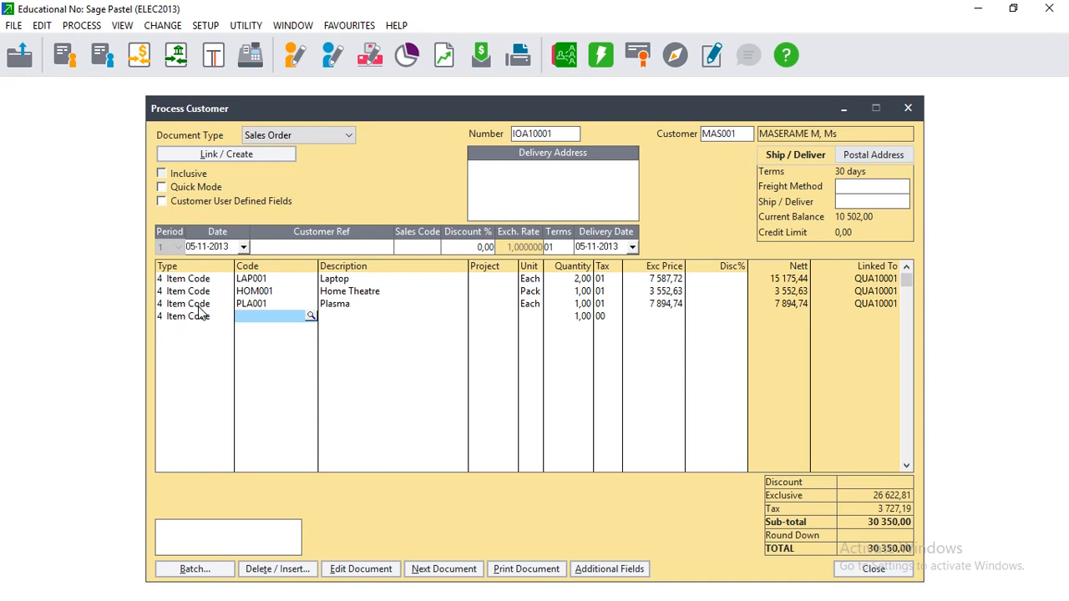
- Go back to the Plasma line and accept its fields again through to the next line
left_click(198, 305)
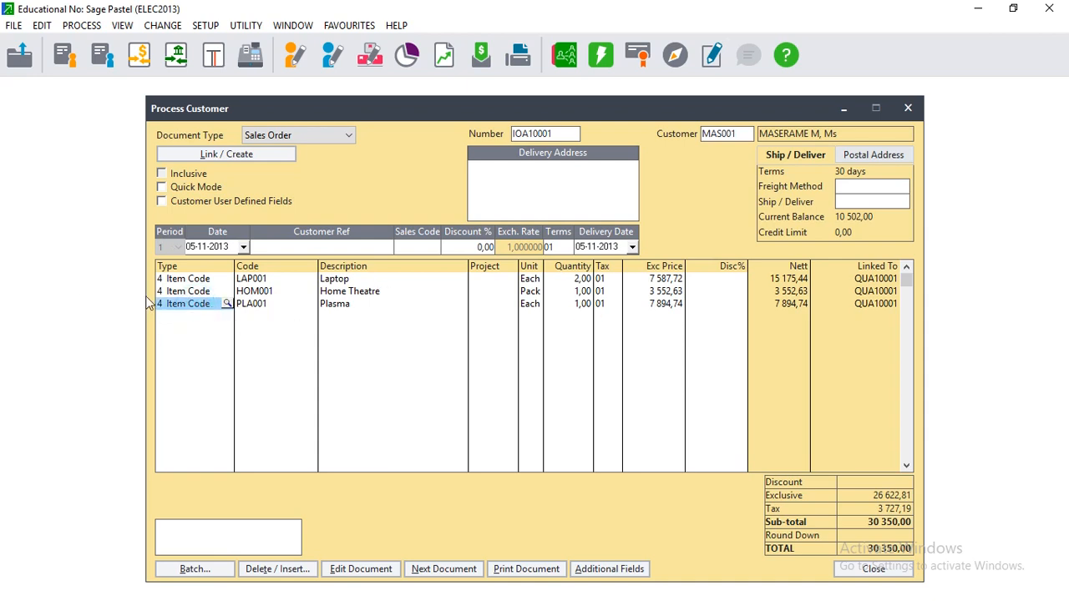
key("Tab")
key("Tab")
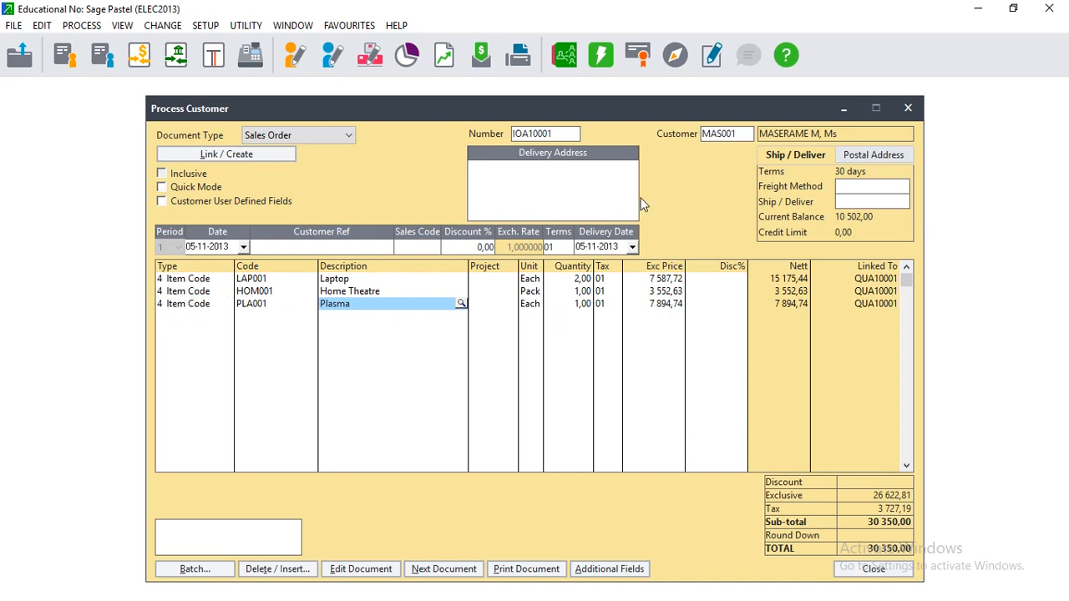
key("Tab")
key("Tab")
key("Tab")
key("Tab")
key("Tab")
key("Tab")
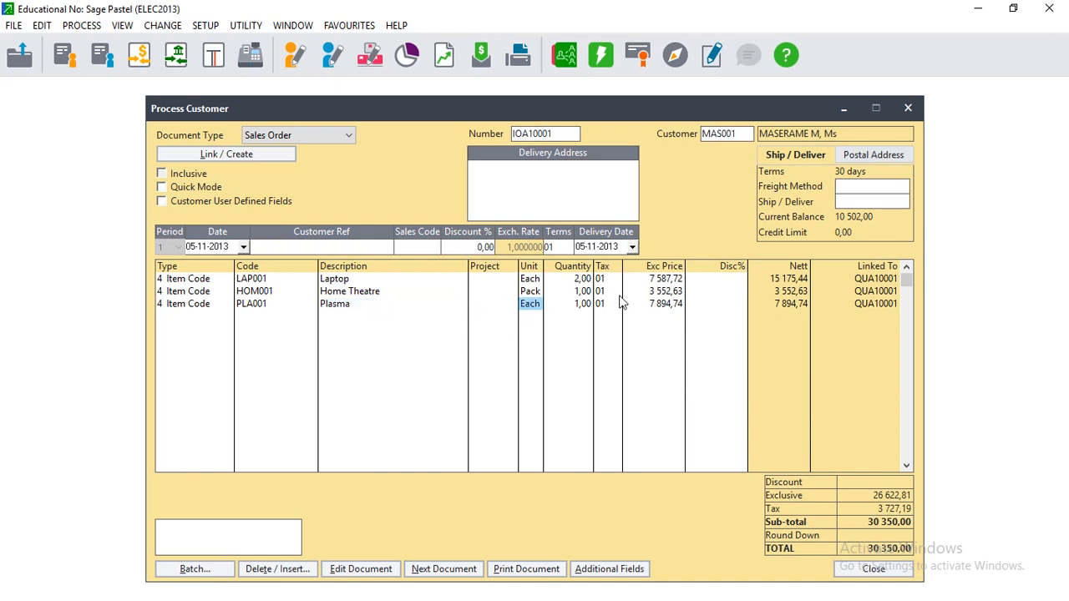
key("Tab")
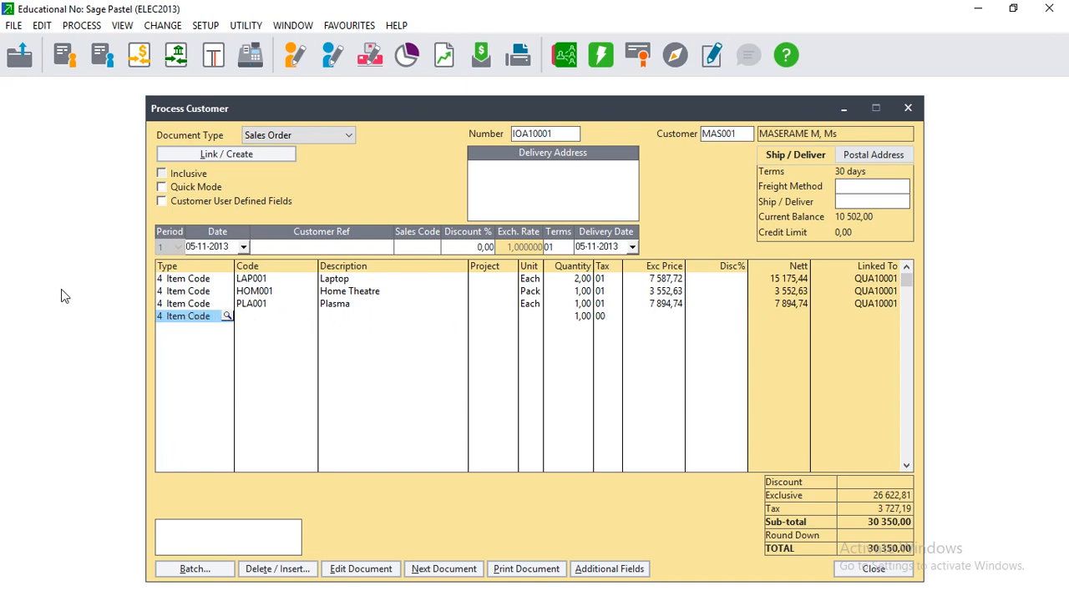
- Complete the sales order and move on to a new document, cancelling the printout
left_click(197, 571)
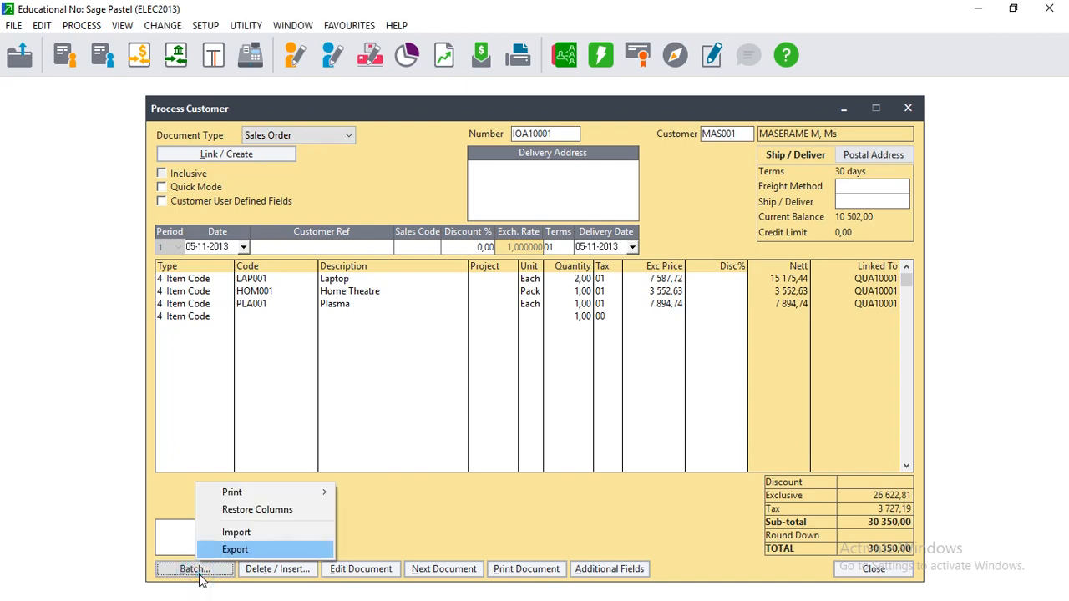
left_click(451, 571)
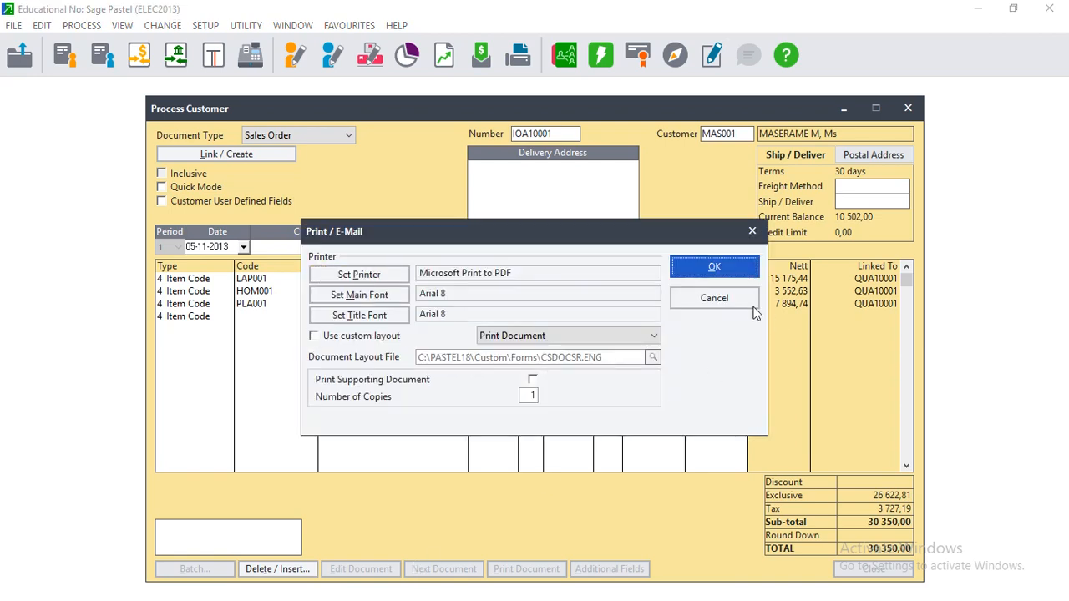
left_click(746, 304)
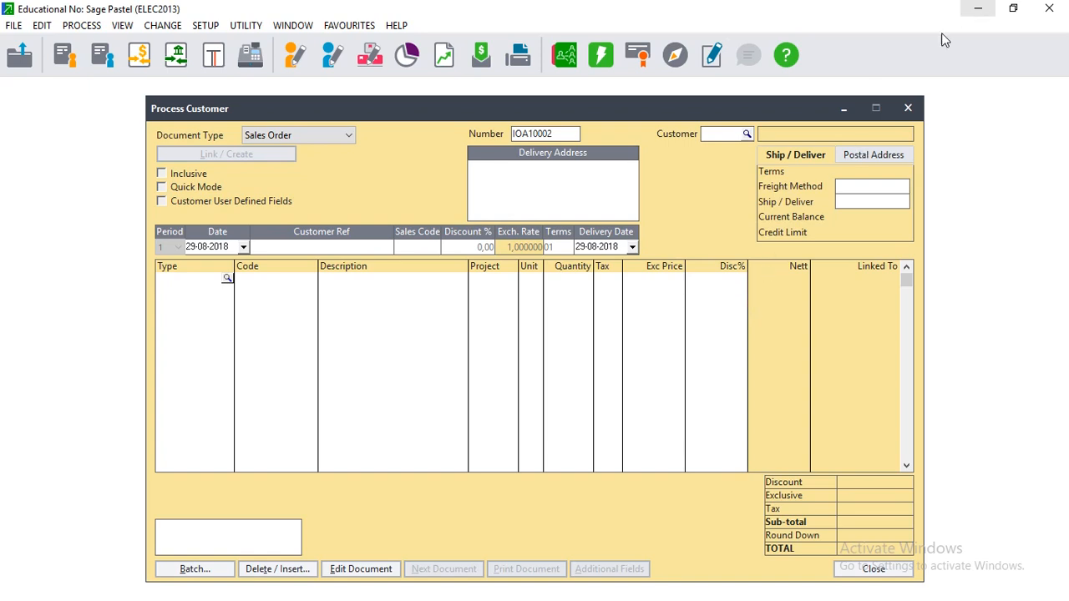
- Switch to the PowerPoint slide to read which ordered items were bought and when, and return to Sage Pastel
left_click(978, 9)
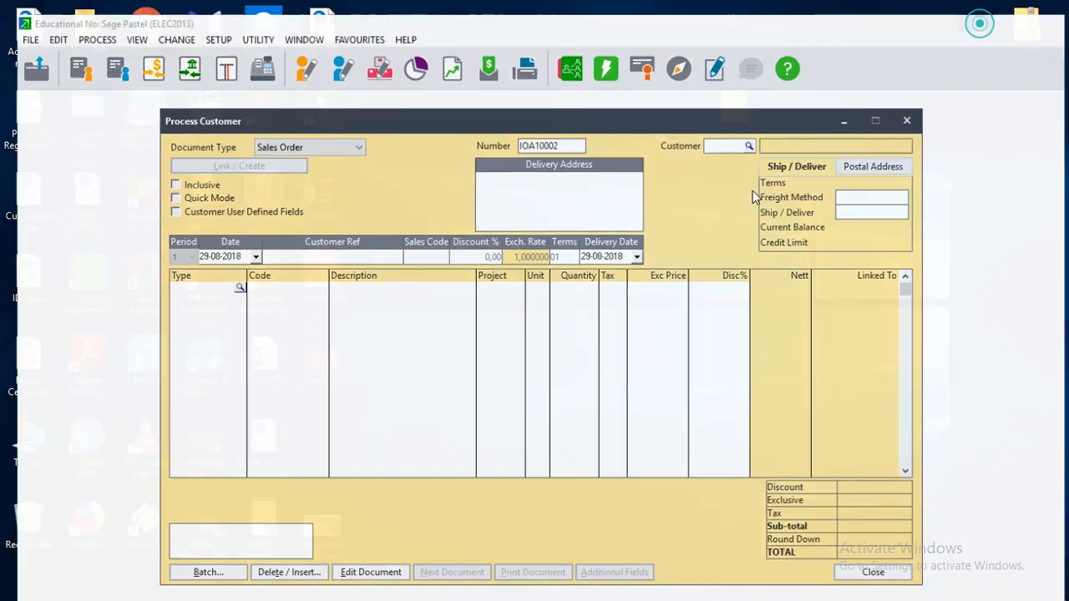
left_click(332, 588)
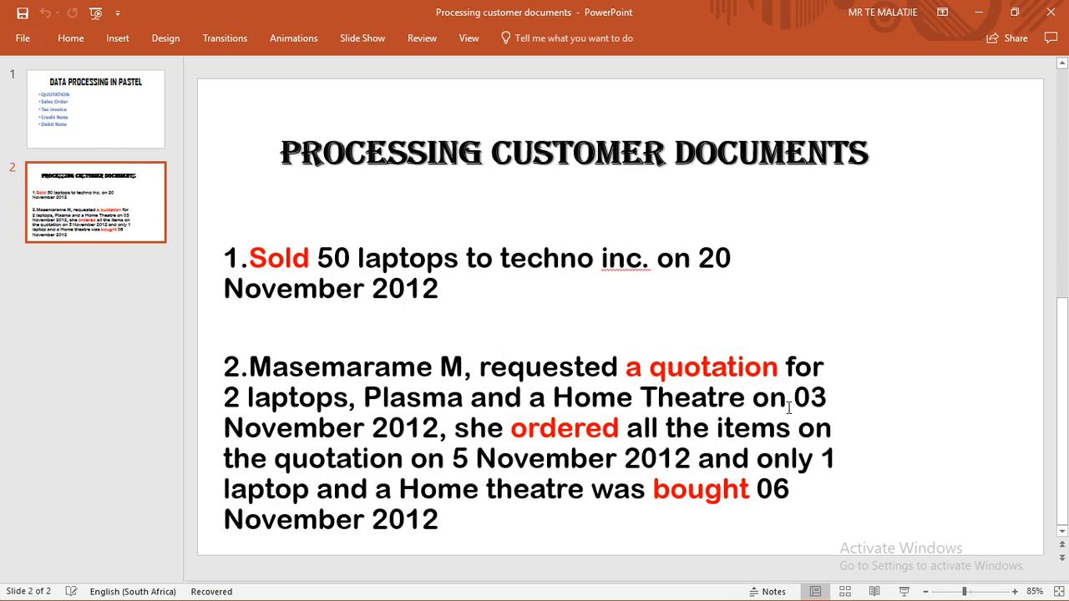
left_click(979, 12)
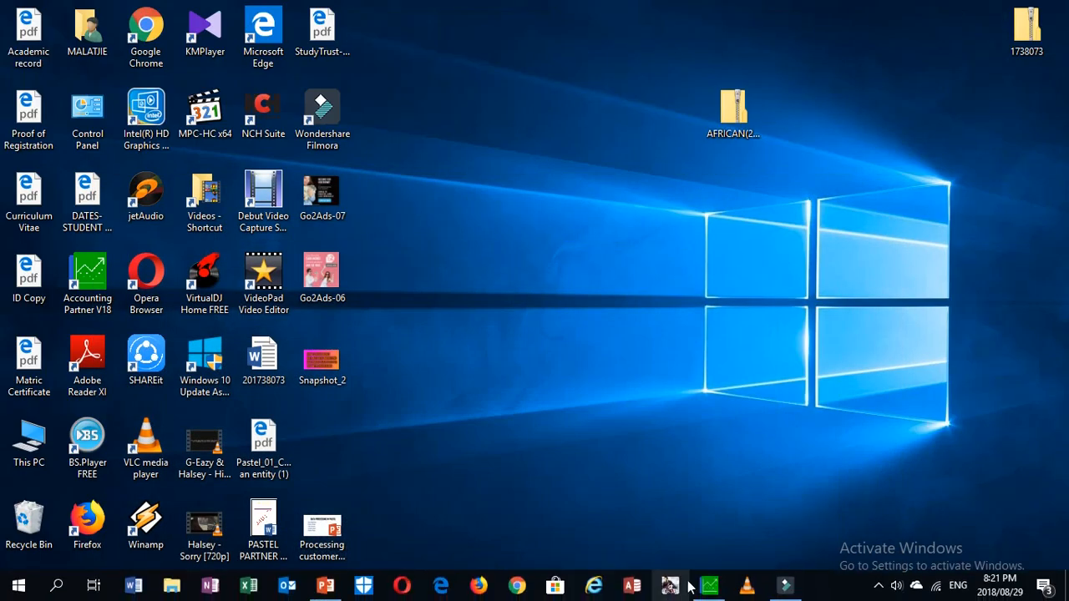
left_click(709, 587)
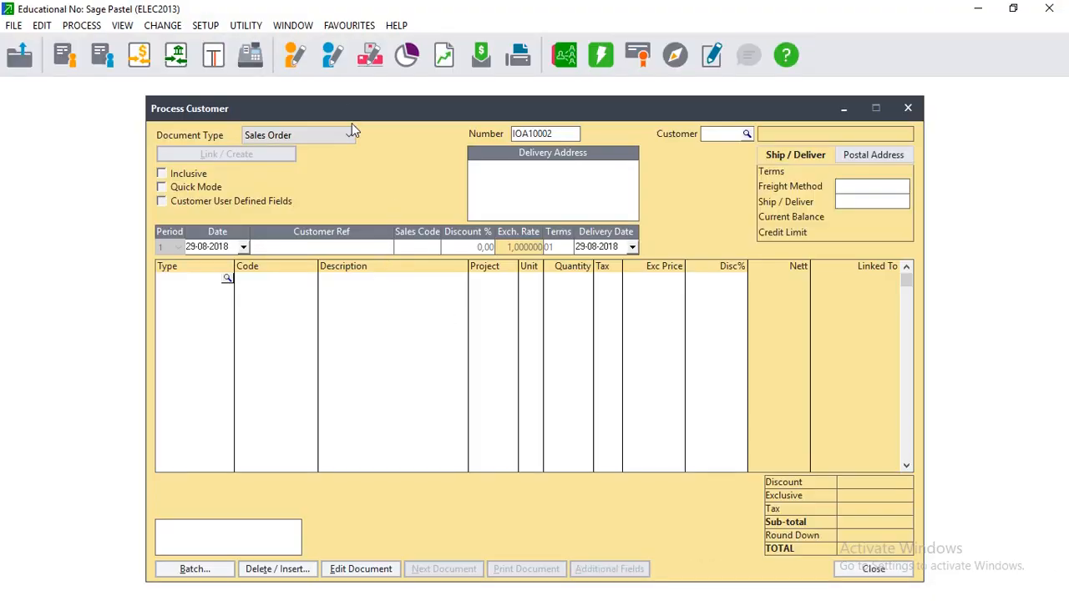
- Start a tax invoice for the sales order's customer, dismissing the date warning and declining to link the outstanding order now
left_click(351, 131)
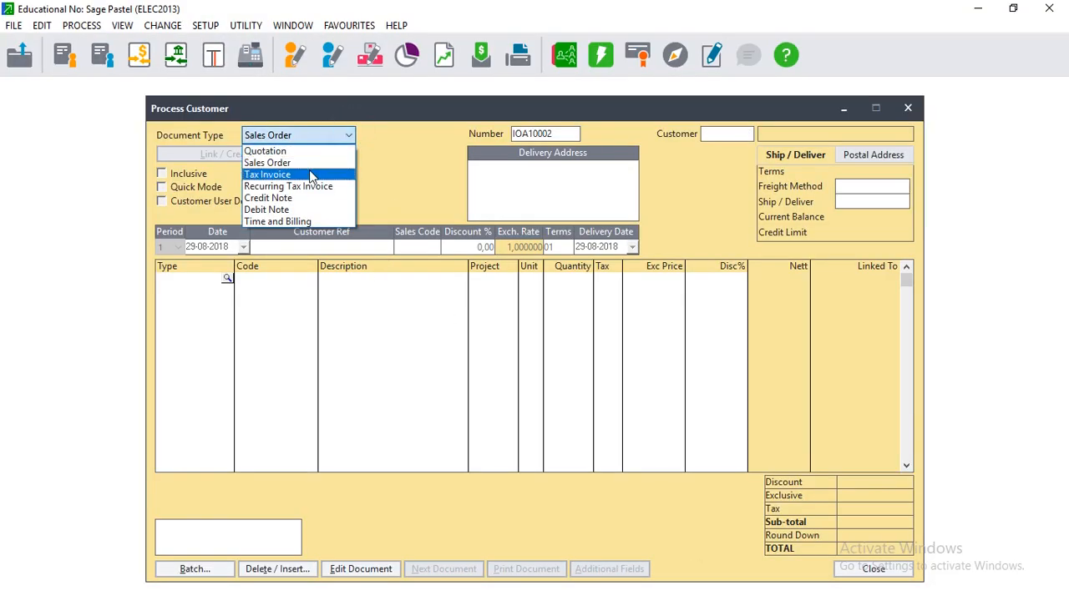
left_click(311, 175)
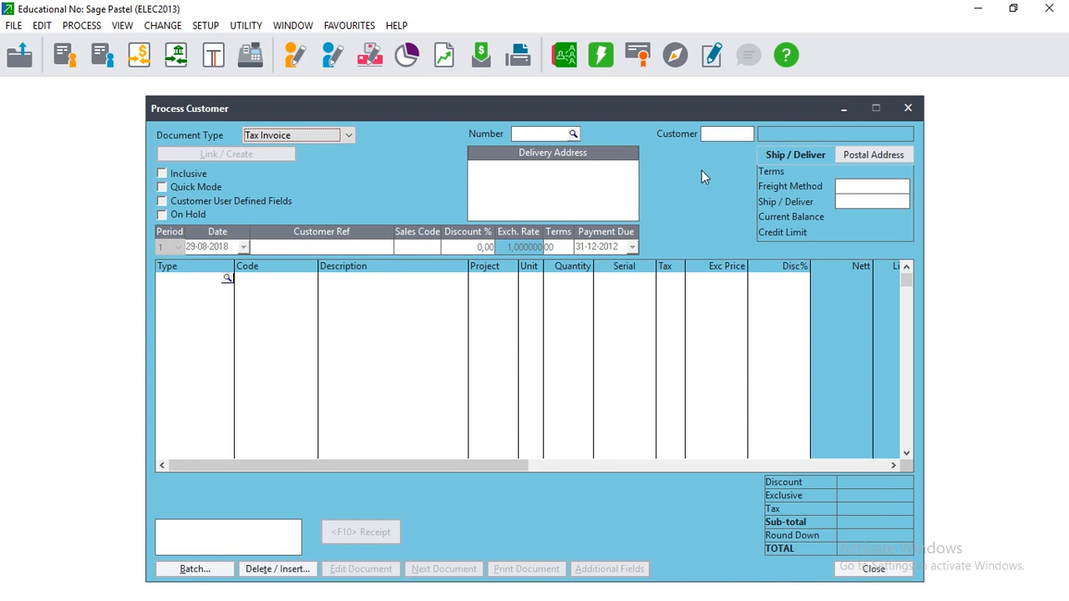
left_click(739, 135)
left_click(746, 135)
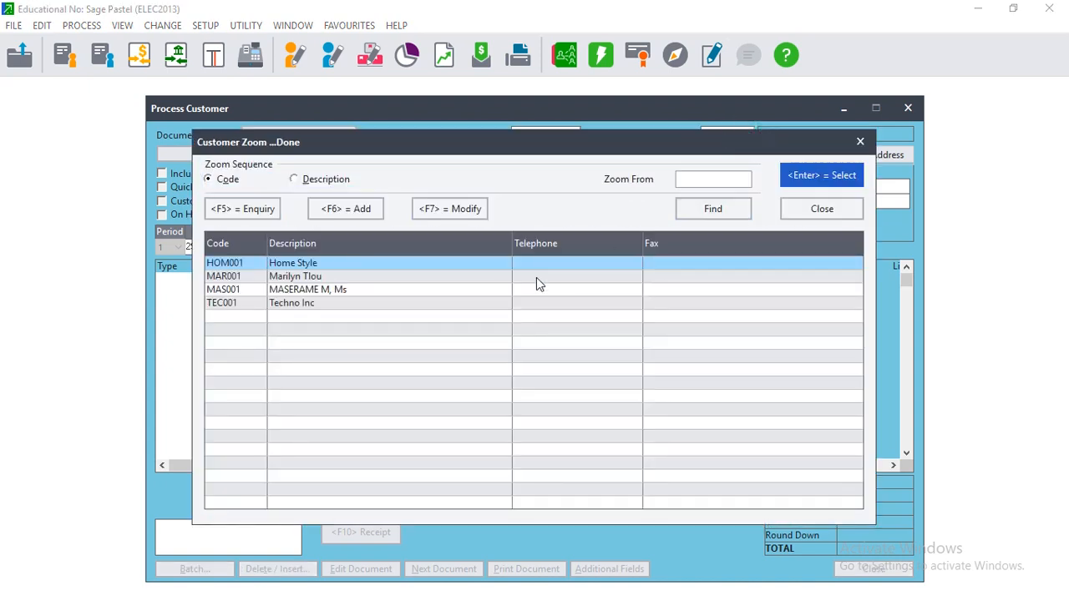
left_click(310, 289)
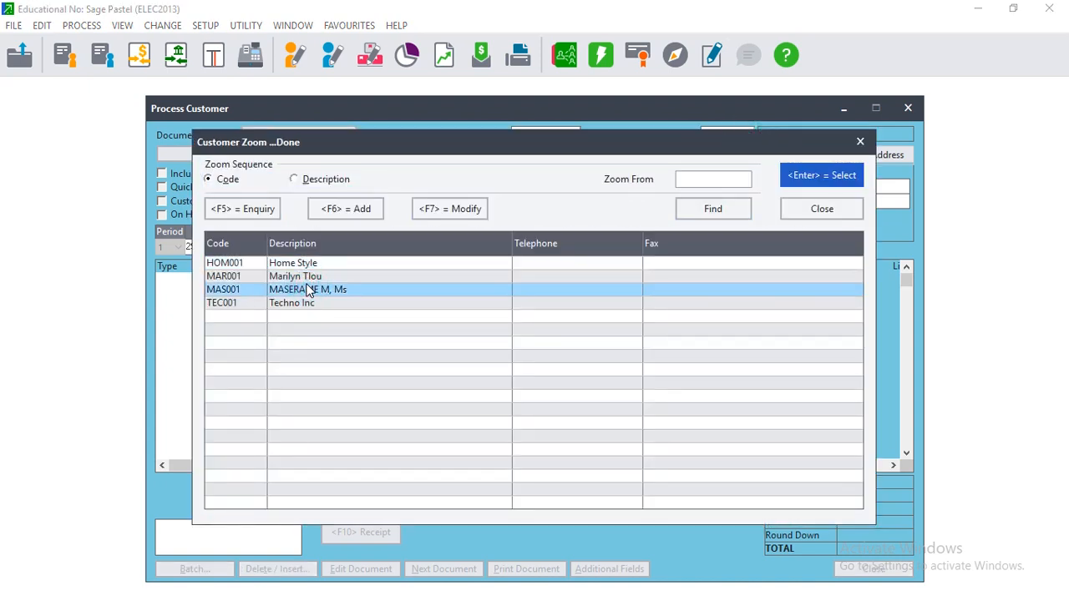
double_click(310, 289)
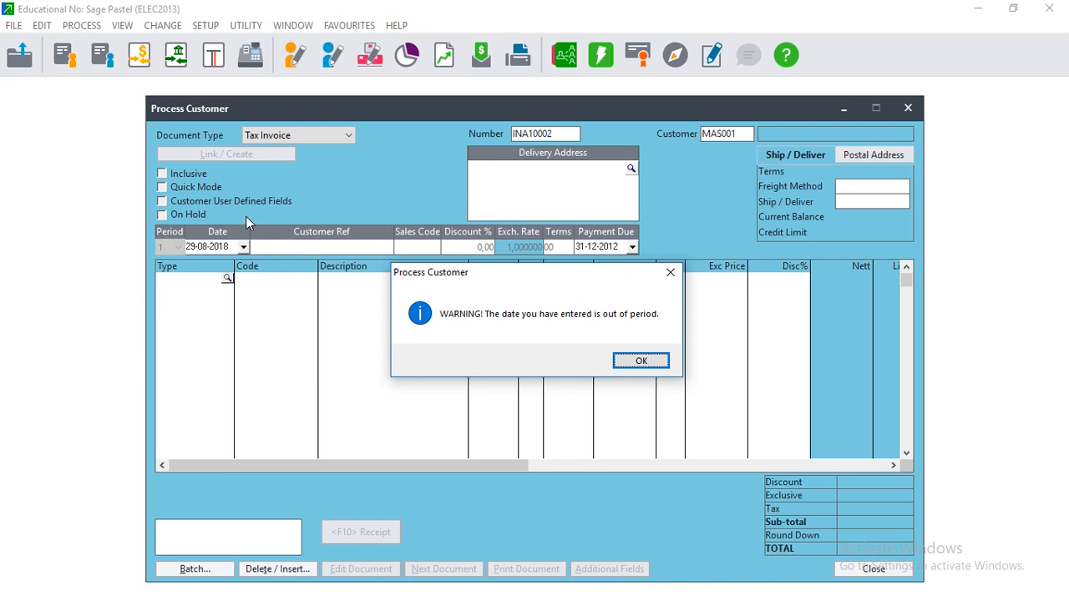
left_click(648, 362)
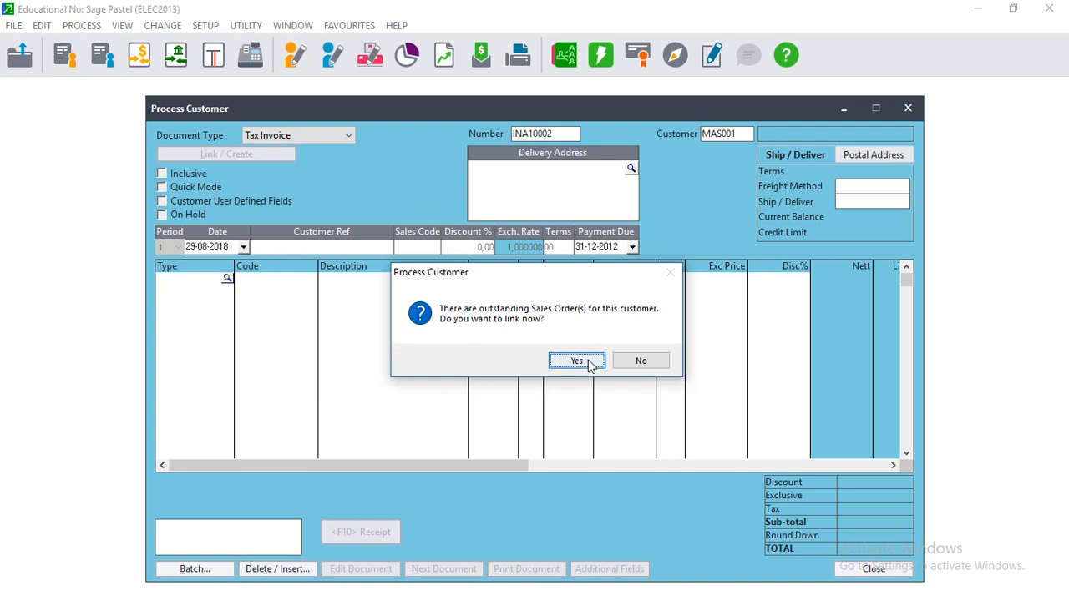
left_click(641, 362)
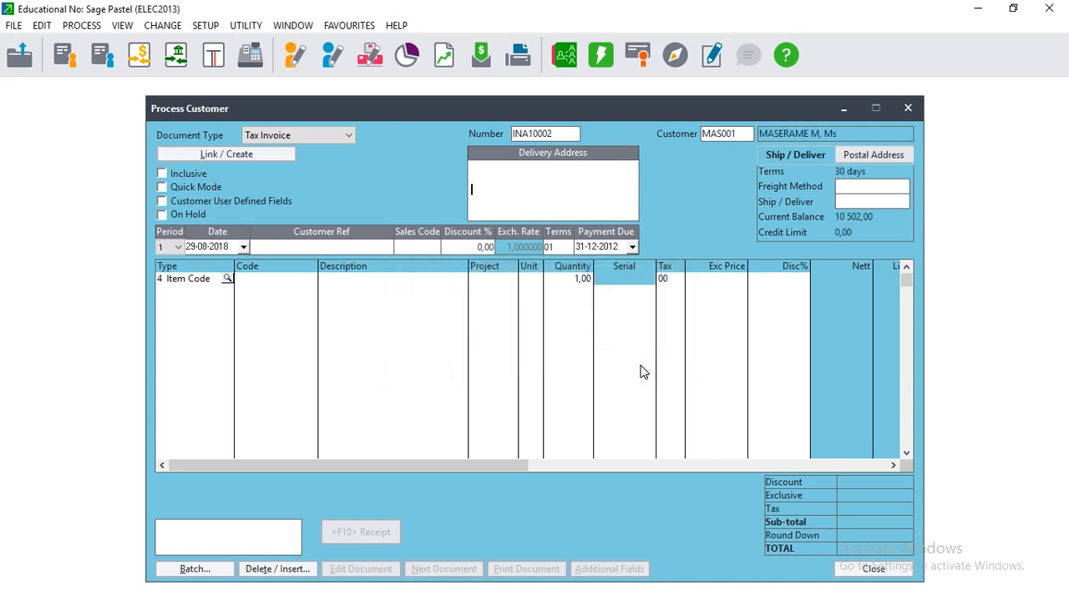
- Set the tax invoice date to 06-11-2013 and dismiss the out-of-period warning
left_click(196, 247)
key("BackSpace")
key("BackSpace")
type("06")
key("Delete")
key("Delete")
key("Delete")
type("11")
key("Tab")
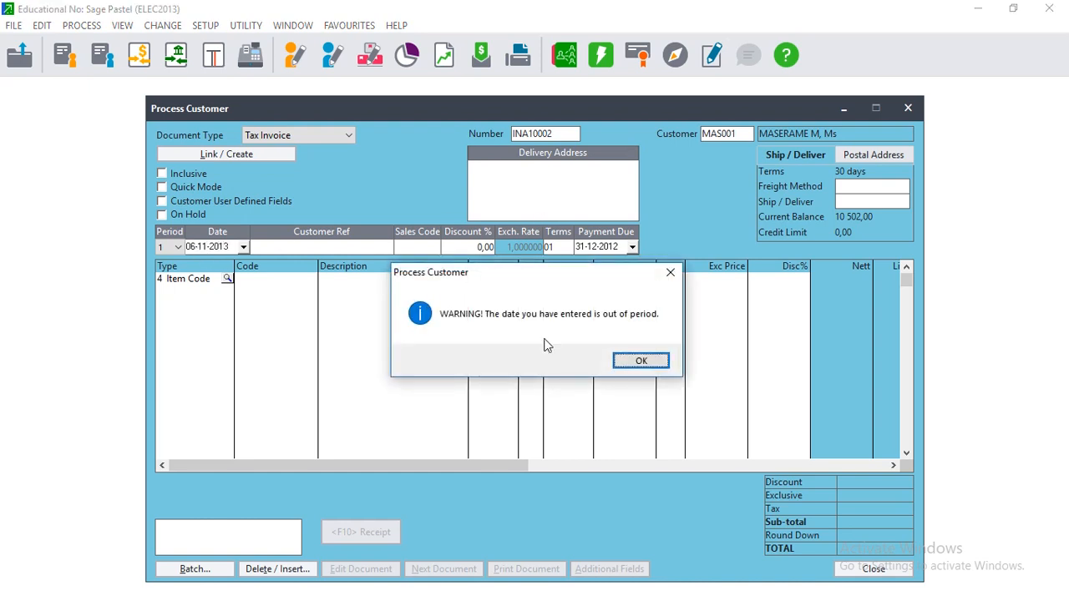
left_click(641, 360)
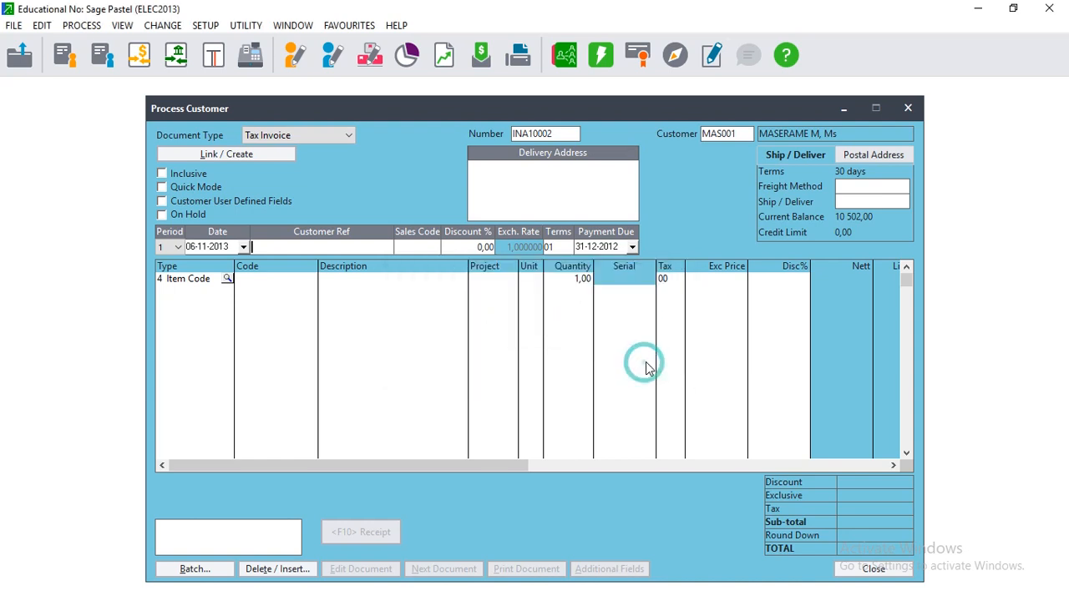
- Recheck the purchase details on the PowerPoint slide and come back to the tax invoice in Sage Pastel
left_click(978, 9)
left_click(332, 588)
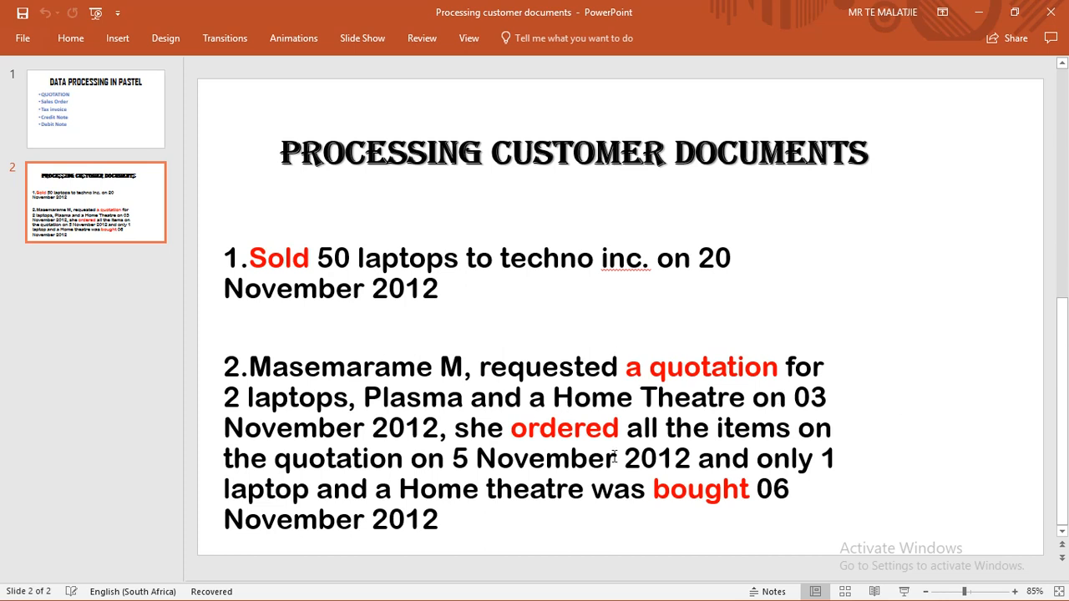
left_click(976, 11)
mouse_move(702, 598)
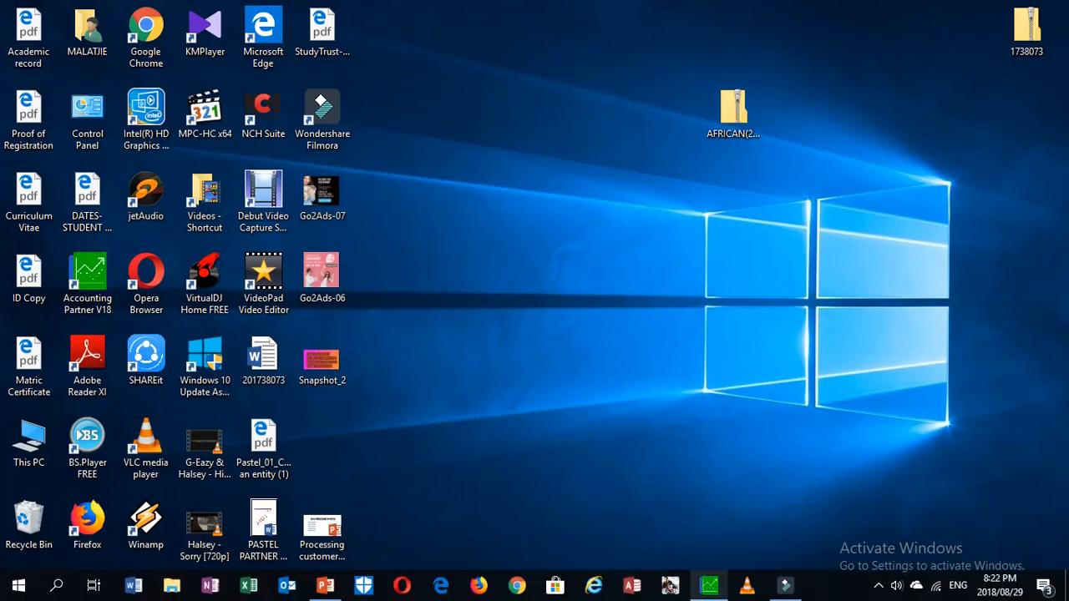
left_click(709, 586)
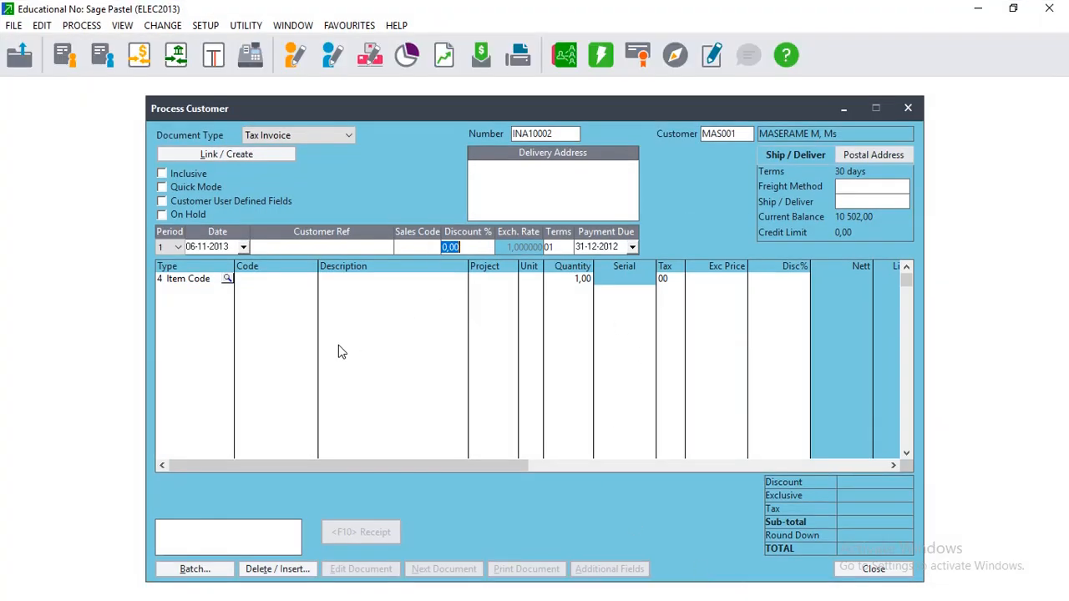
- Accept the invoice's remaining header fields, move to the first item line and dismiss the overdue warning
key("Tab")
key("Tab")
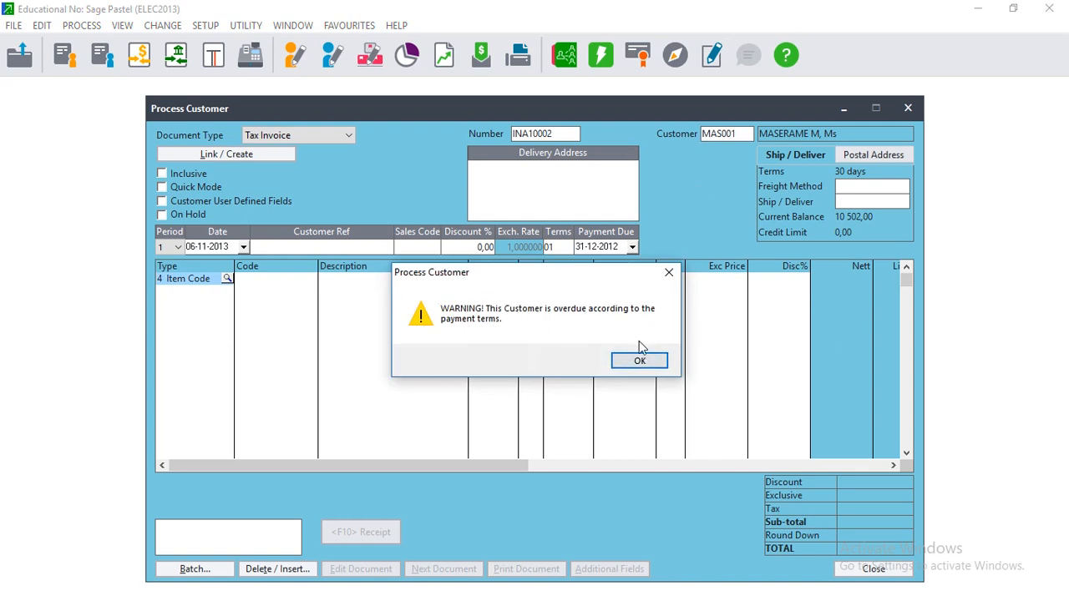
left_click(639, 360)
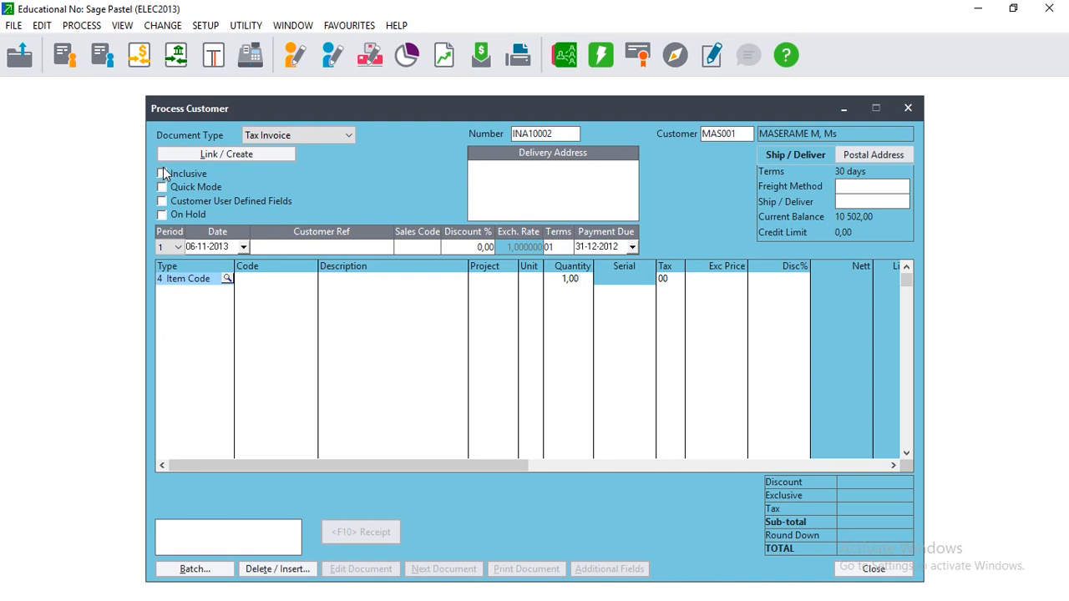
- Open document linking for the tax invoice and choose Link to Sales Order as the document type
left_click(230, 154)
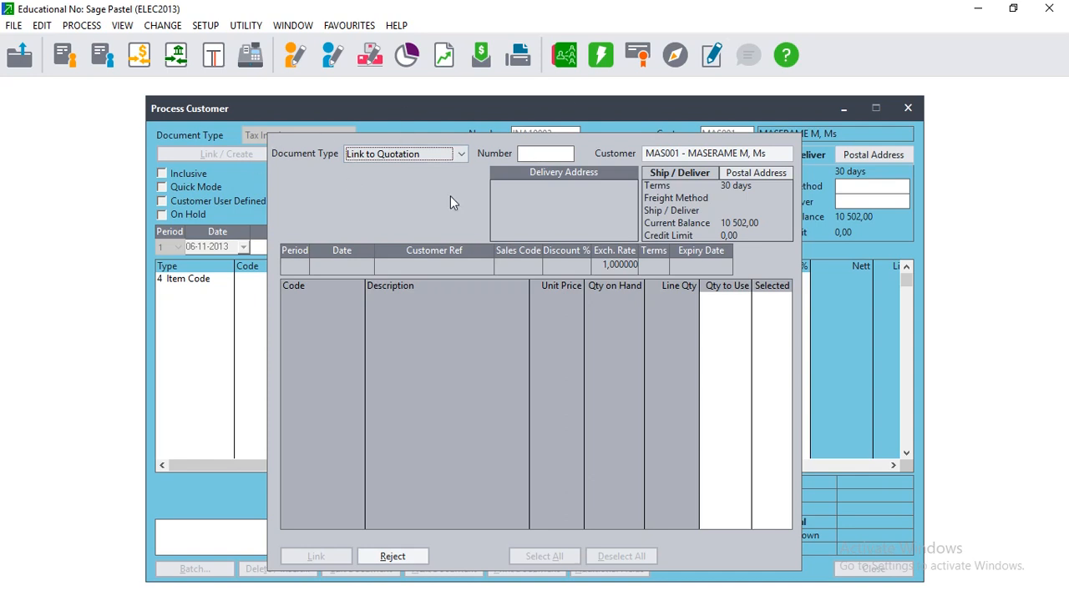
left_click(461, 155)
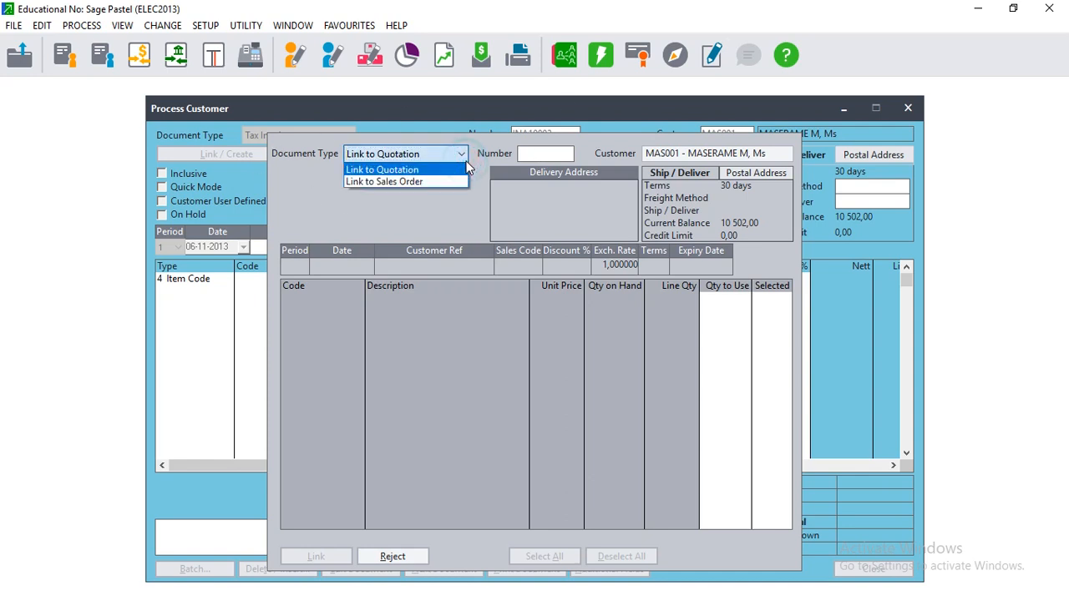
left_click(375, 182)
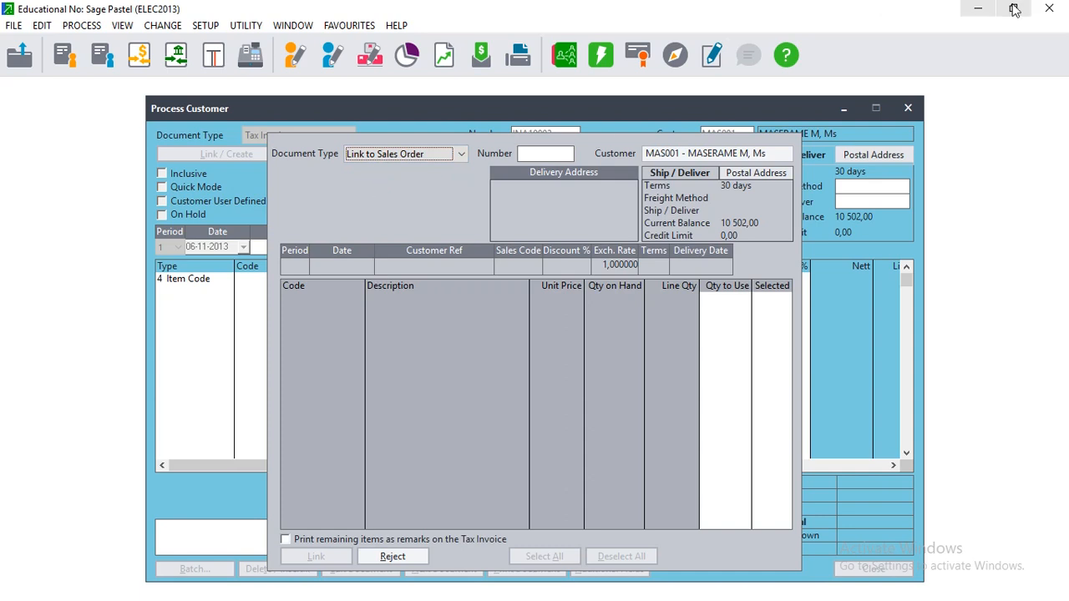
- Review the document-type list on the first PowerPoint slide and return to the linking window in Sage Pastel
left_click(978, 9)
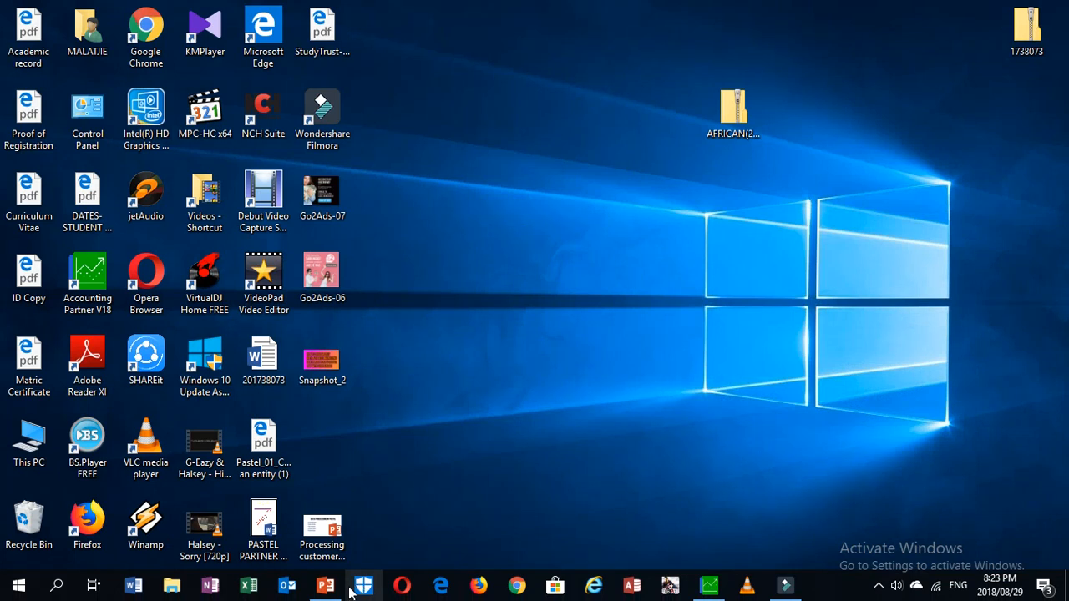
left_click(324, 590)
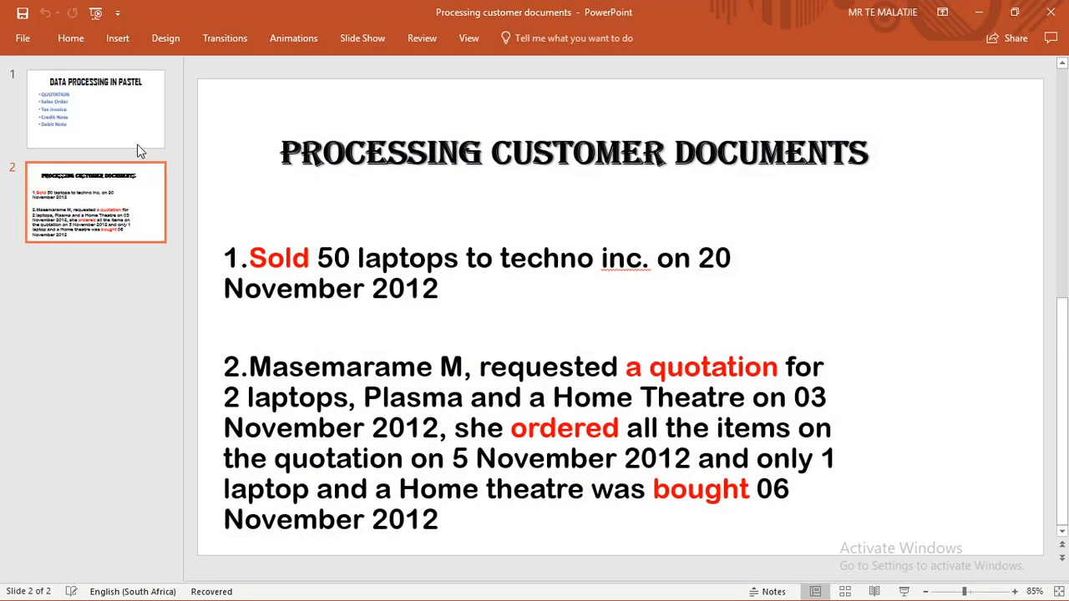
left_click(134, 142)
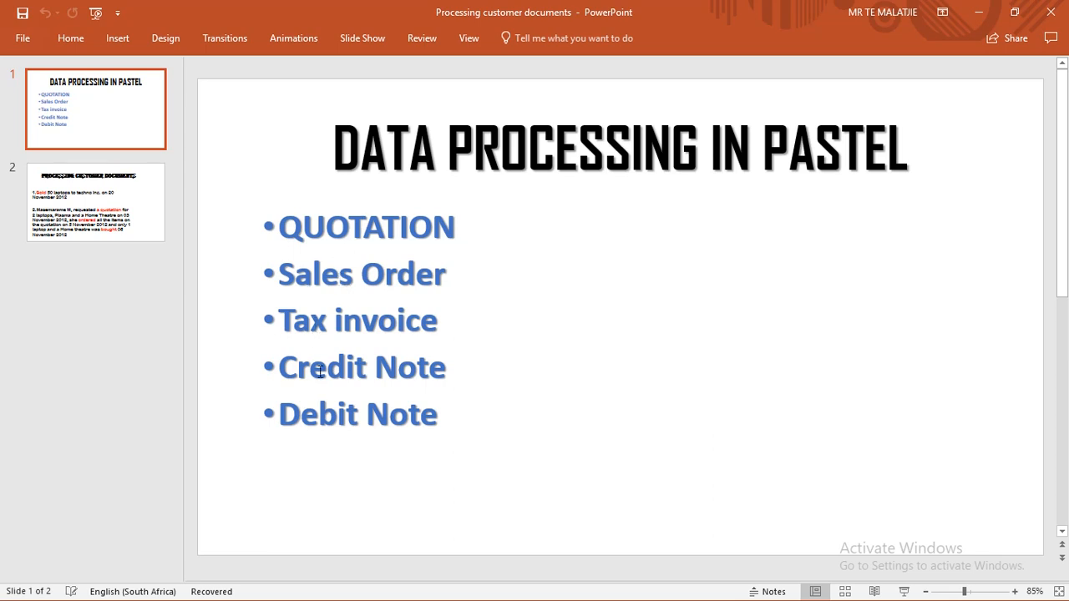
left_click(988, 8)
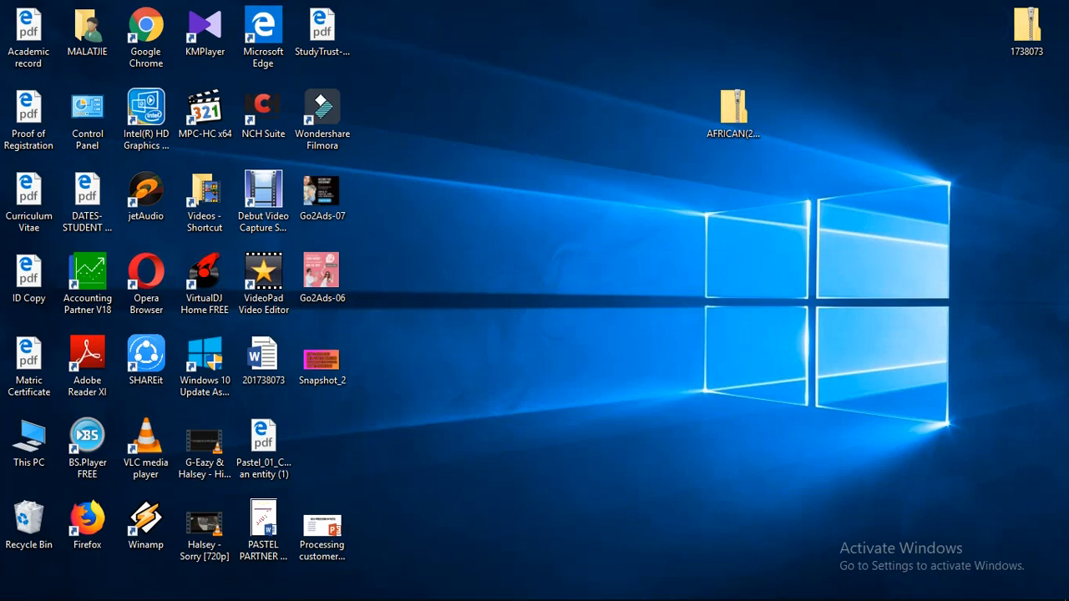
left_click(716, 582)
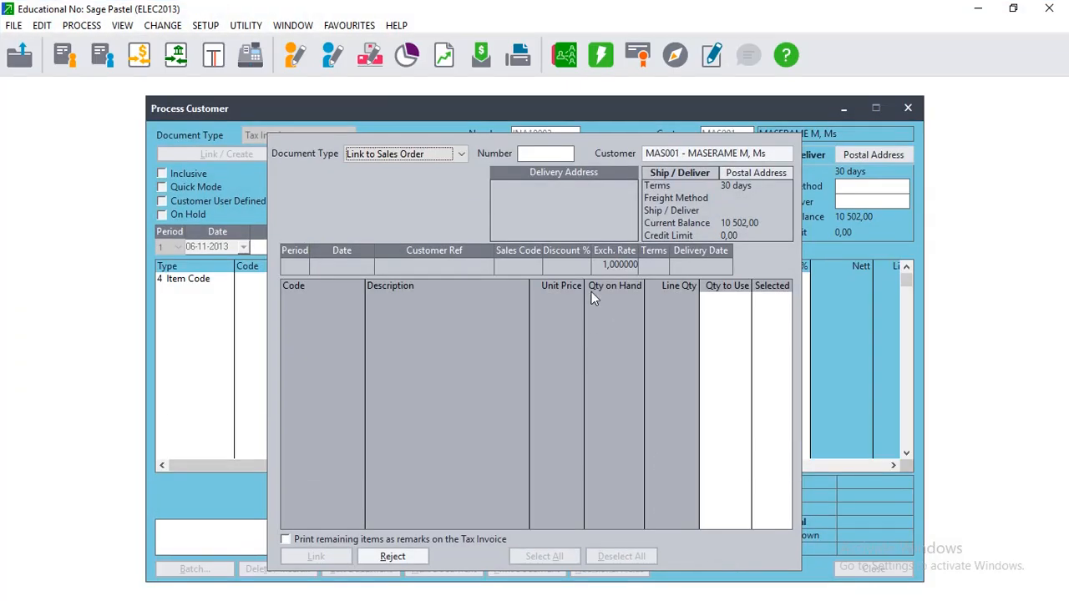
- Look up the customer's outstanding sales order and load its lines for linking
left_click(559, 156)
left_click(567, 155)
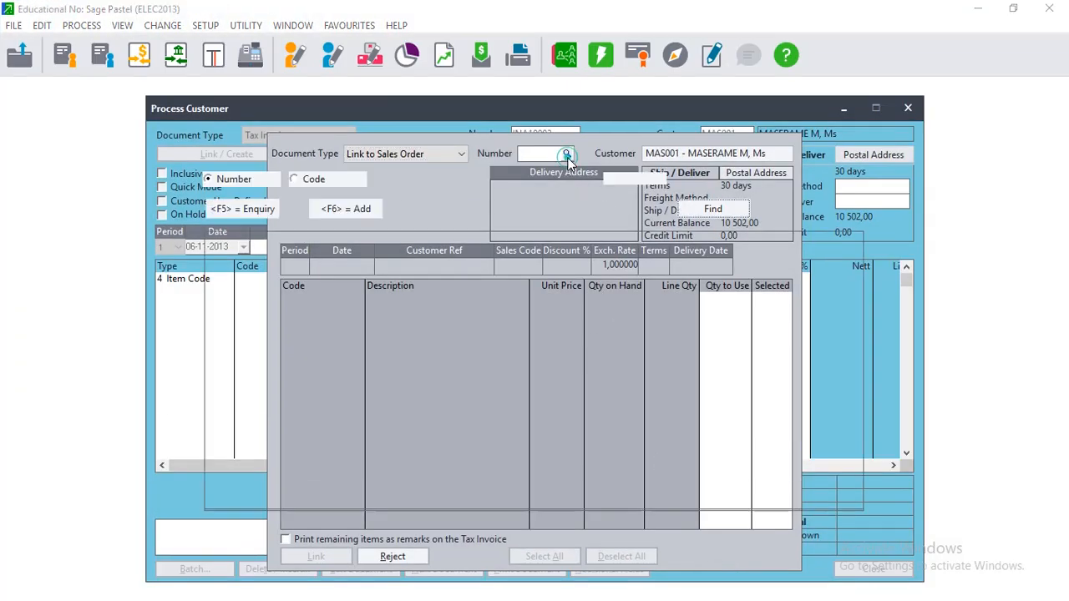
key("Return")
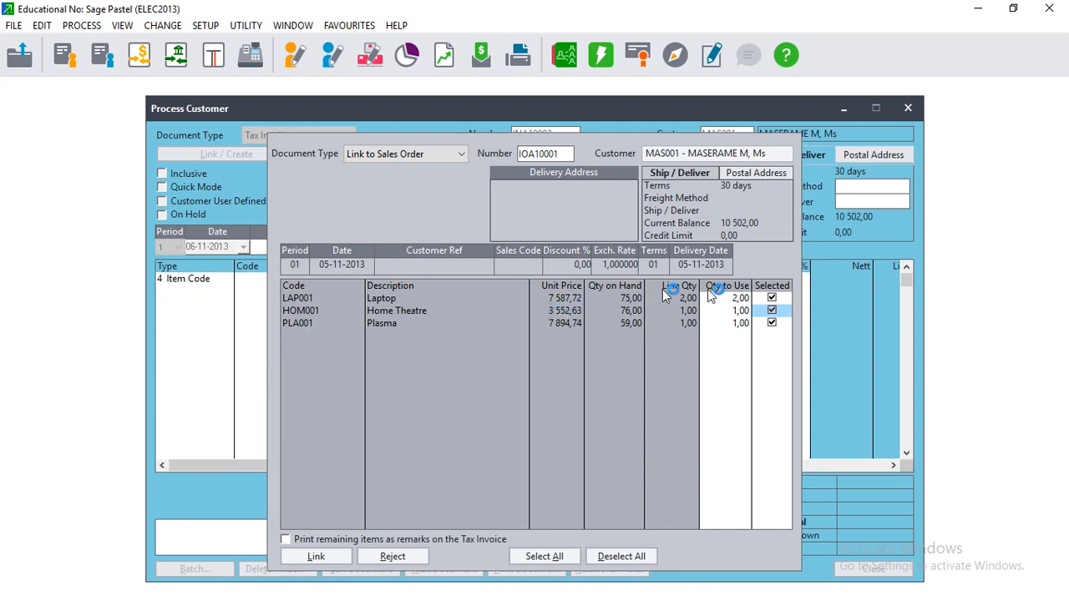
- Set the Laptop line's quantity to use to 1 and deselect the Plasma line
left_click(736, 300)
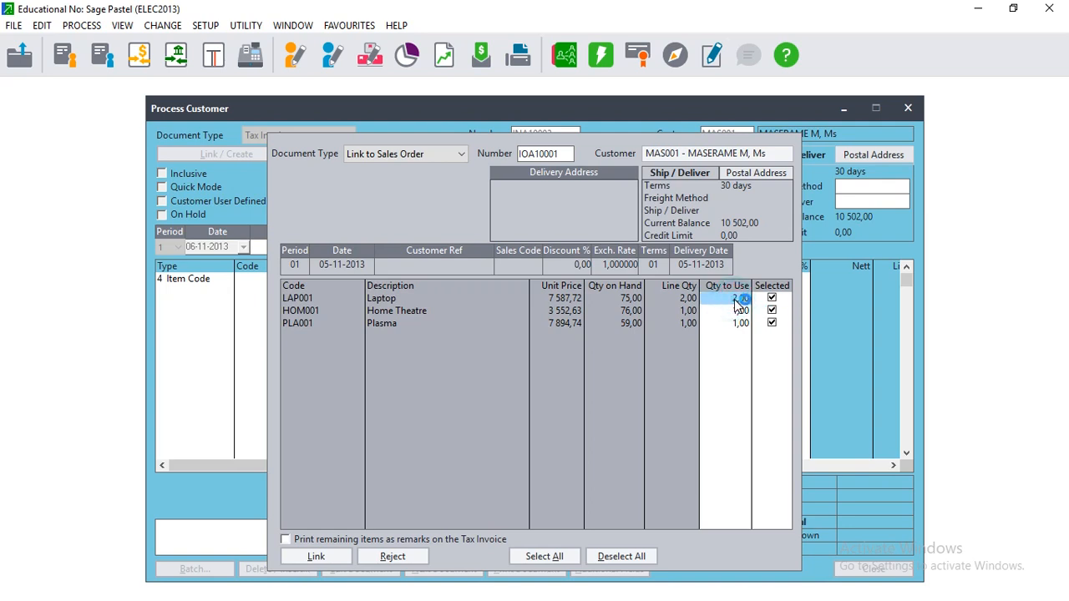
type("1")
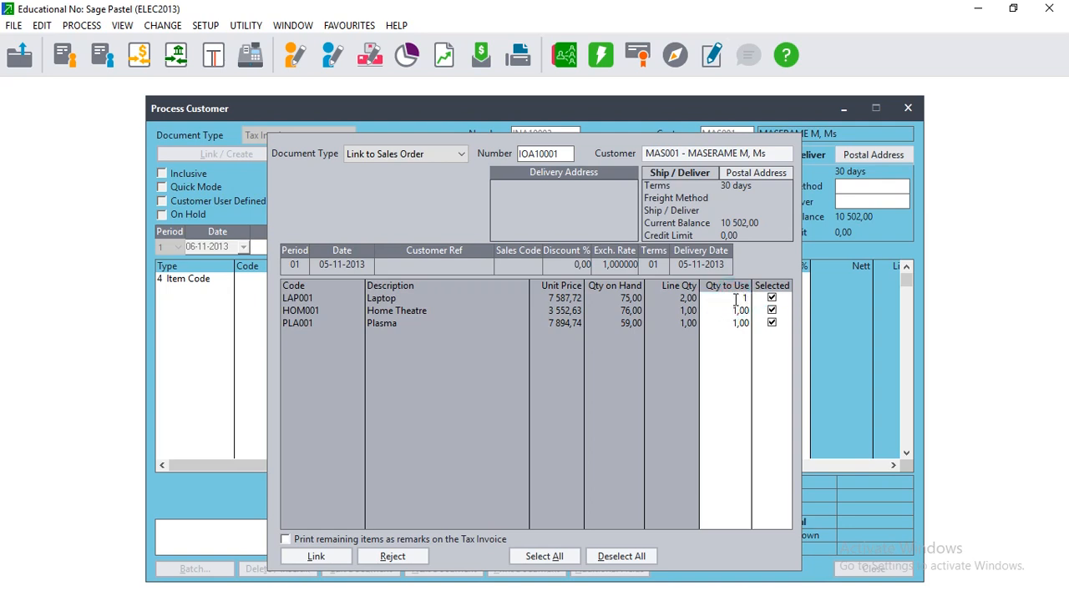
key("Tab")
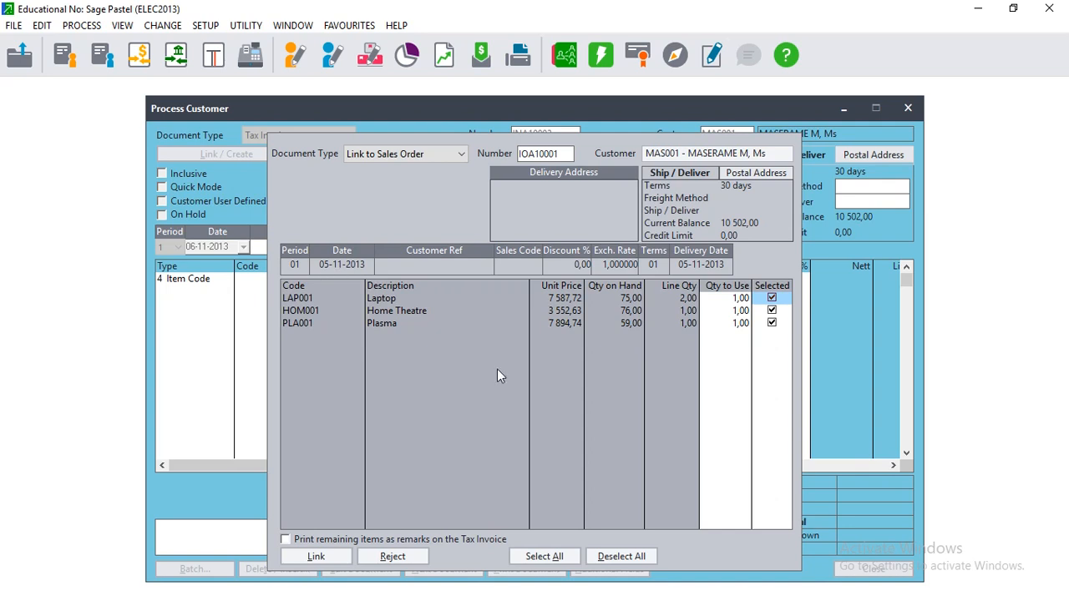
left_click(772, 324)
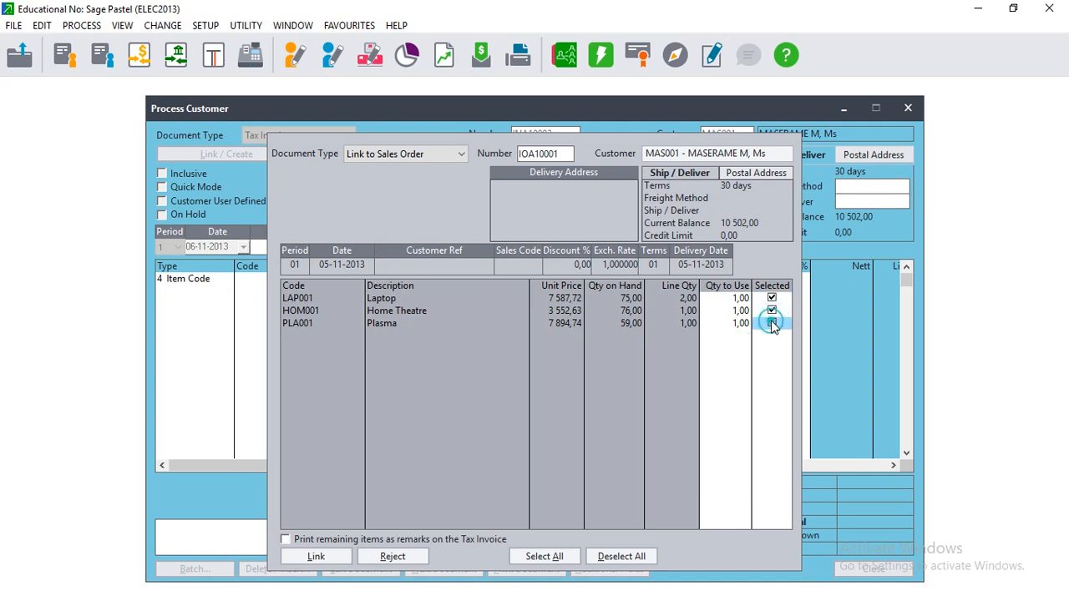
- Link the selected Laptop and Home Theatre lines to the tax invoice, deleting only the used lines from the original document
left_click(317, 557)
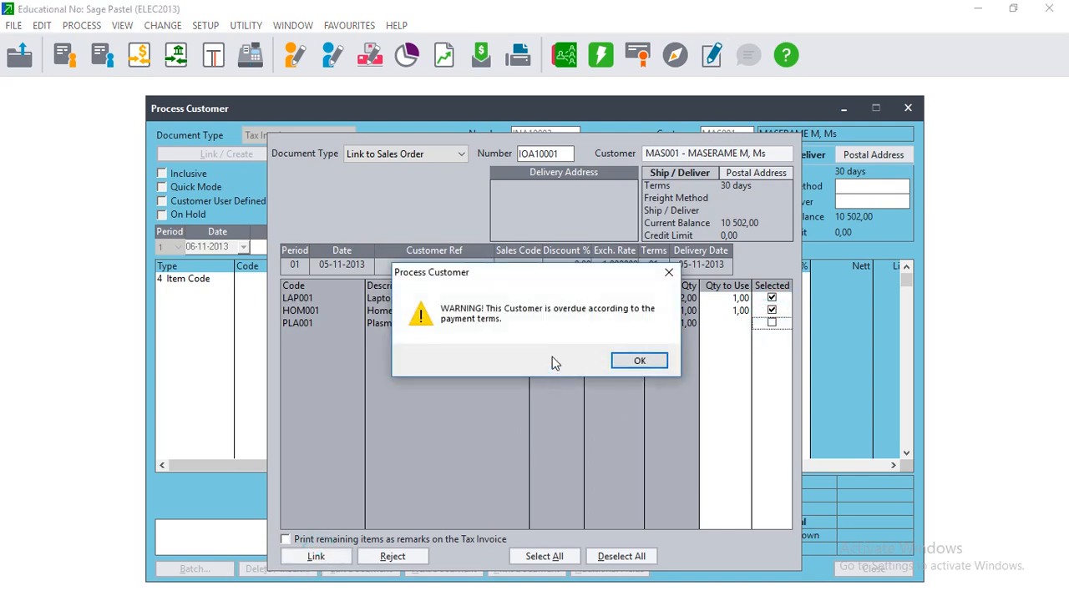
left_click(622, 364)
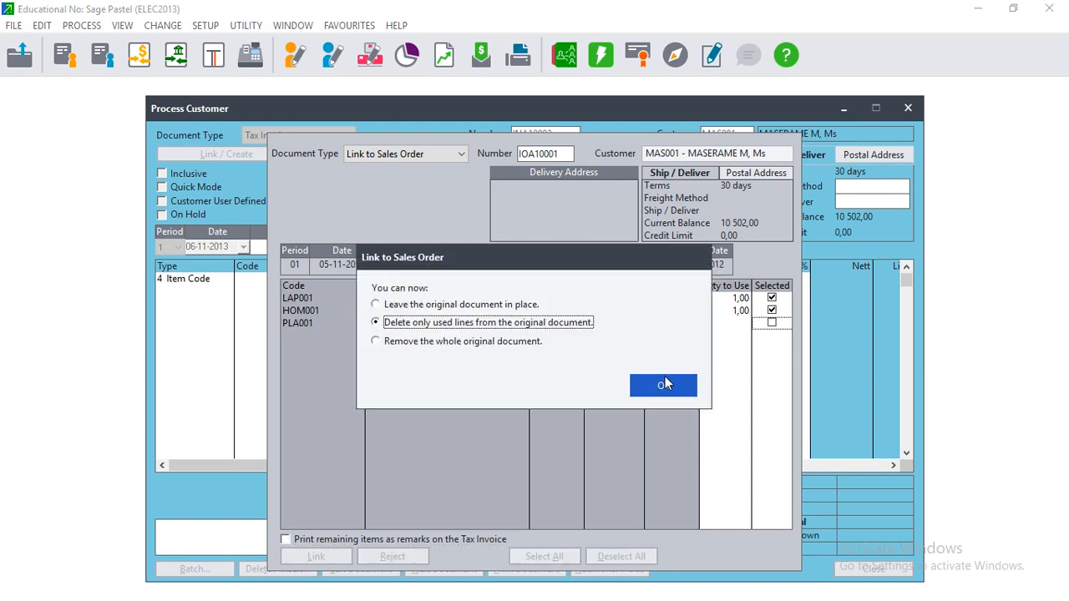
left_click(664, 382)
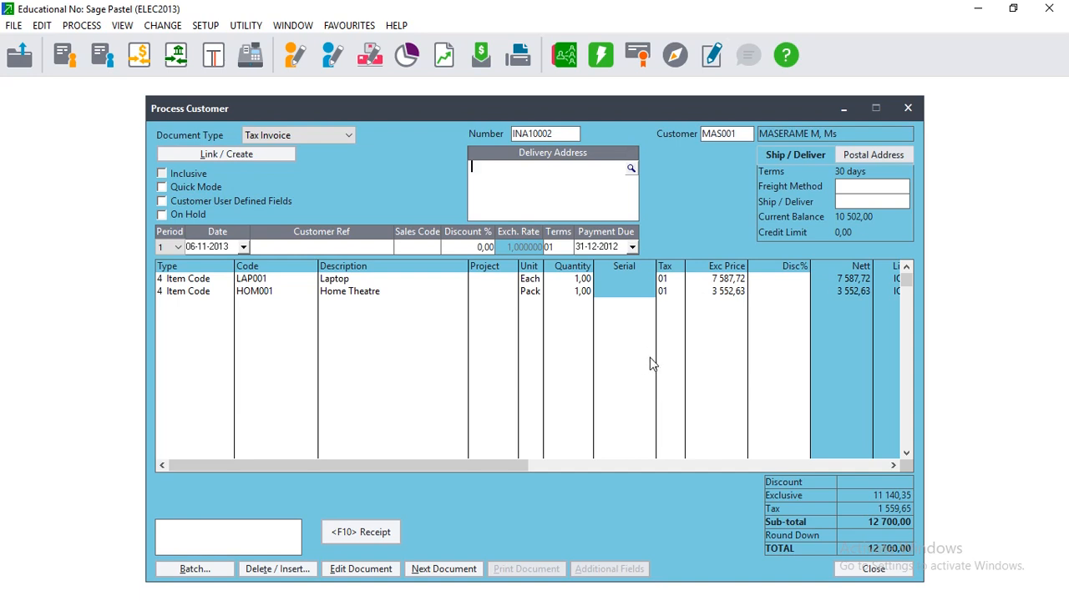
- Accept the invoice's header details with the 06-11-2013 date and dismiss the date warning
key("Tab")
key("Tab")
key("Tab")
key("Tab")
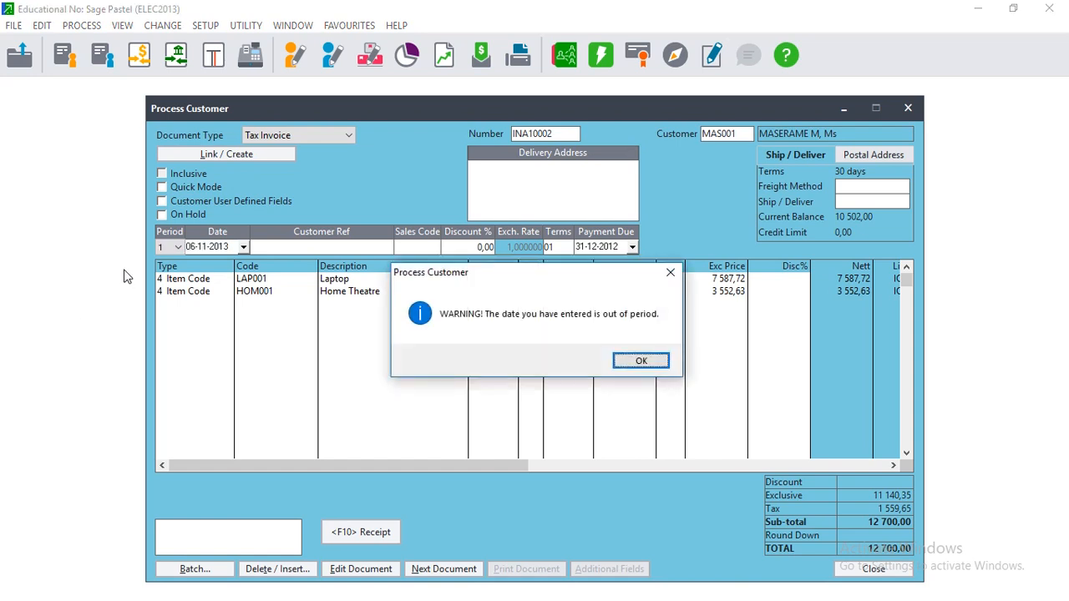
left_click(641, 360)
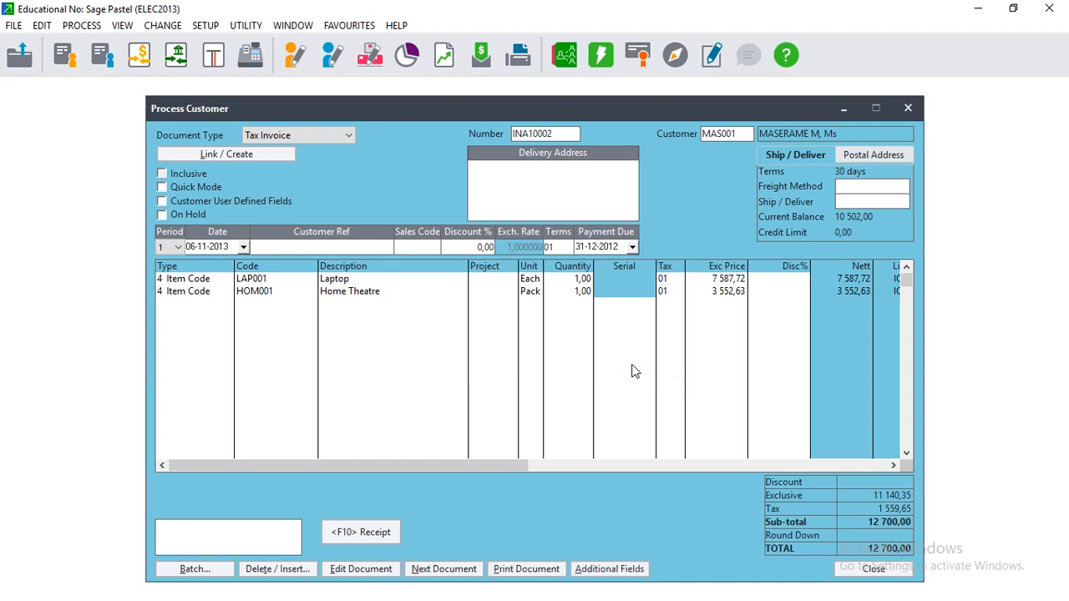
- Step through the Laptop and Home Theatre invoice lines, accepting their linked quantities, tax types and prices
key("Return")
key("Return")
key("Return")
key("Return")
key("Return")
key("Return")
key("Return")
key("Return")
key("Return")
key("Return")
key("Return")
key("Return")
key("Return")
key("Return")
key("Return")
key("Return")
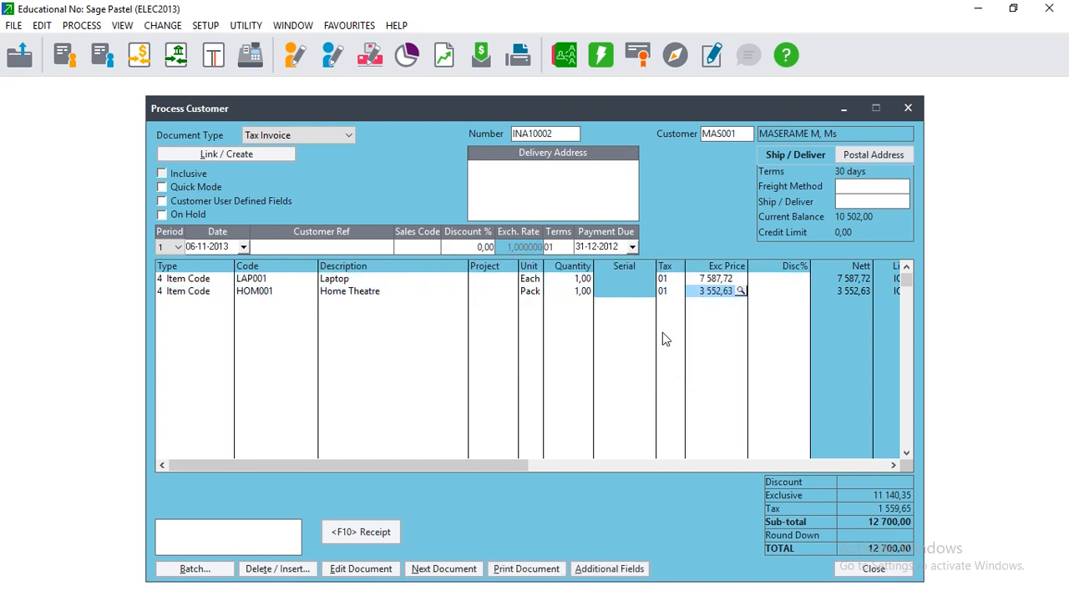
key("Return")
key("Return")
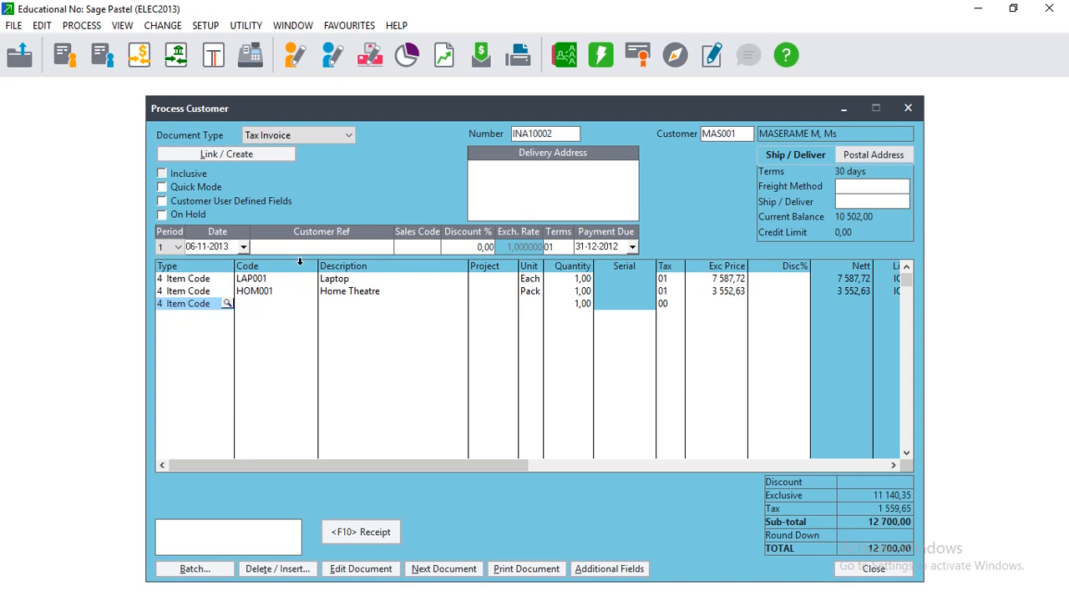
- Update the tax invoice batch without printing documents or making a backup, and close the Process Customer window
left_click(172, 568)
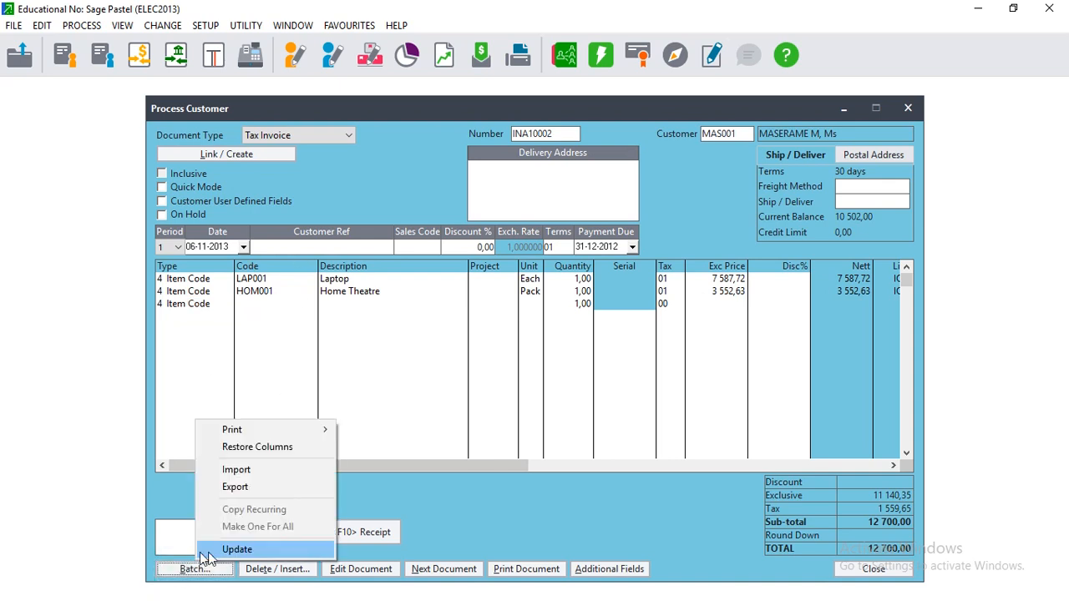
left_click(223, 549)
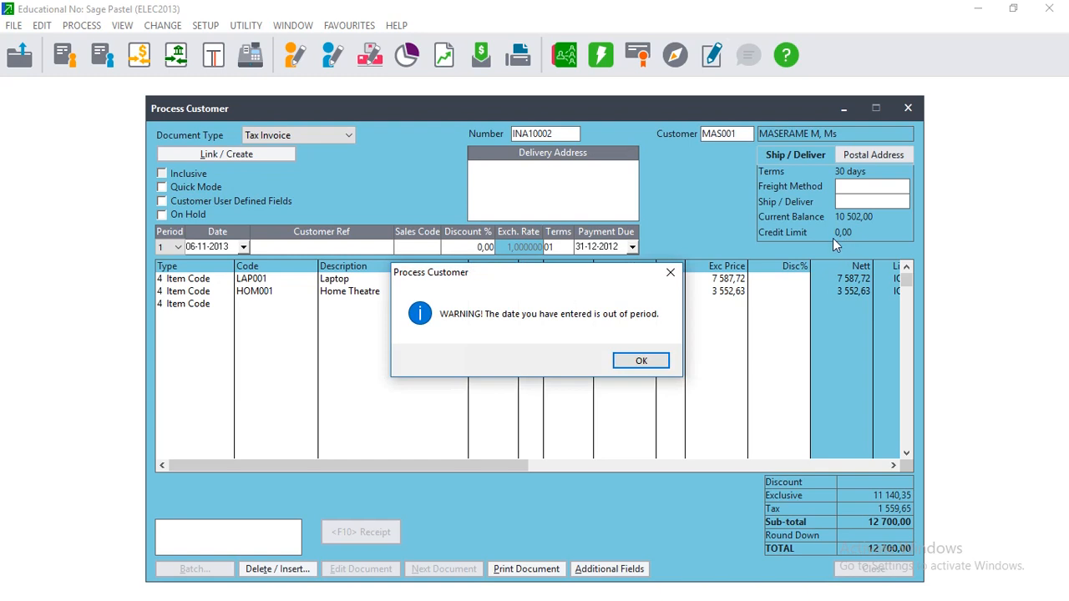
left_click(641, 359)
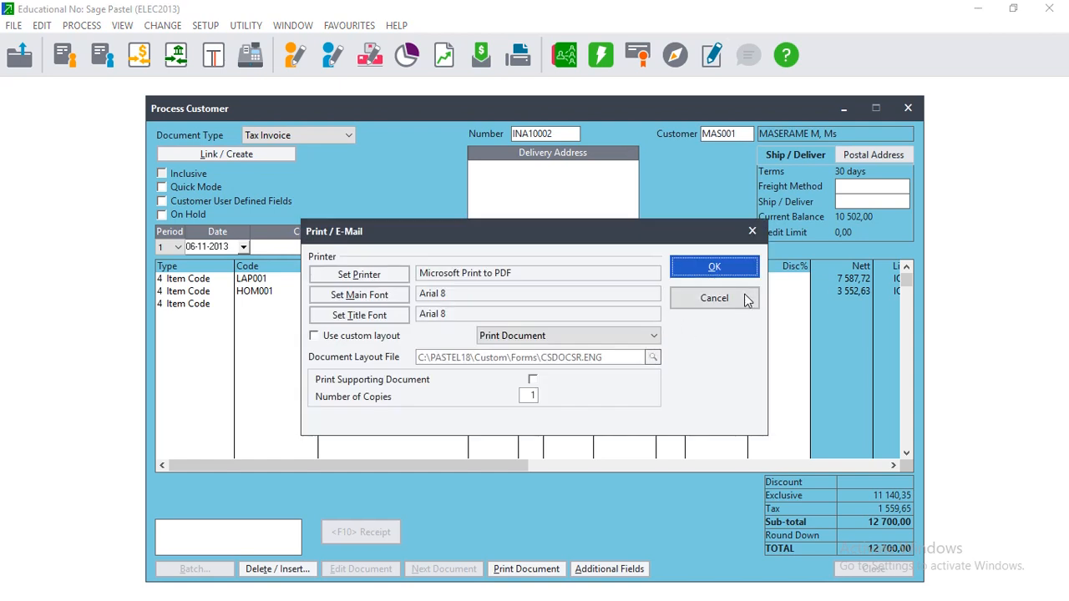
left_click(744, 301)
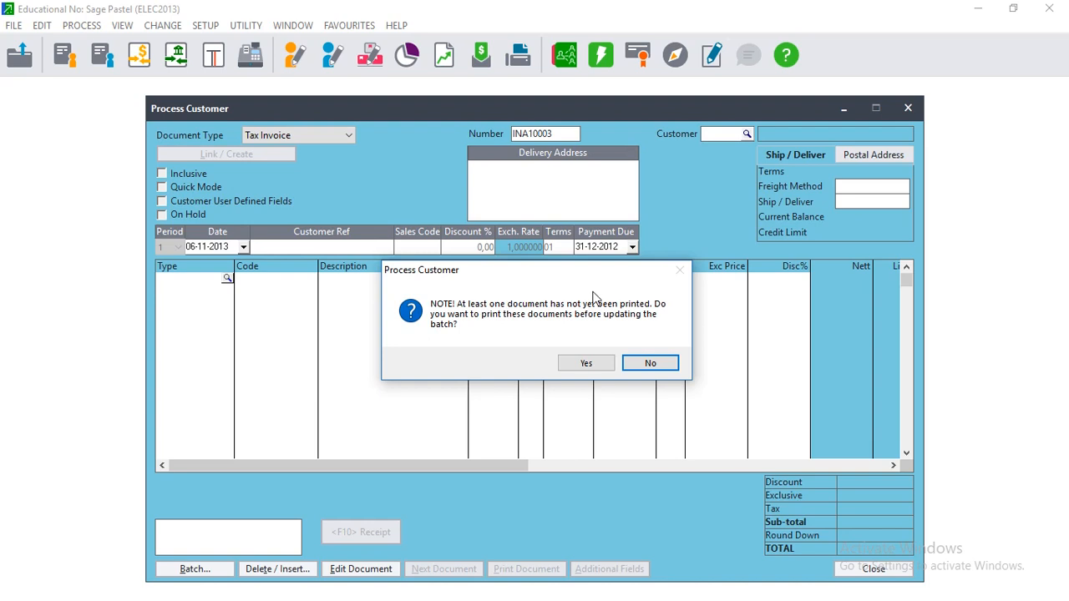
left_click(668, 368)
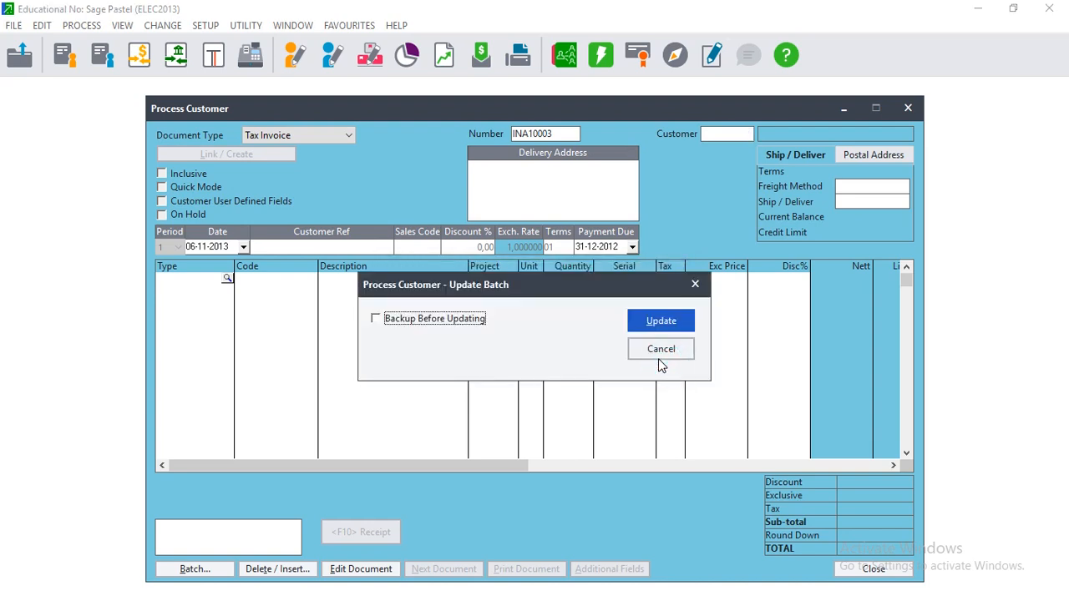
left_click(658, 321)
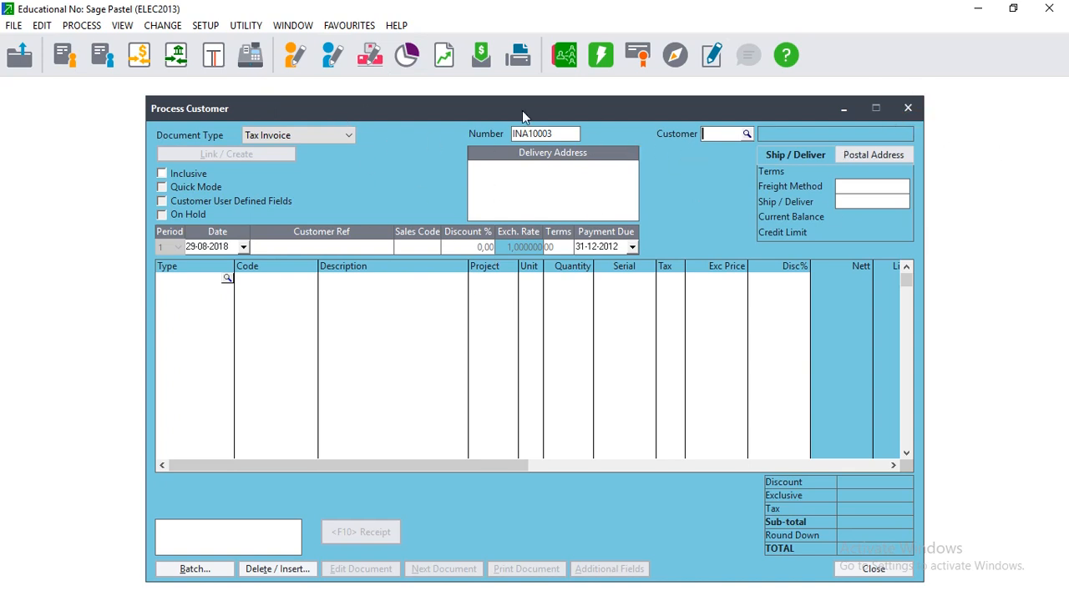
left_click(903, 110)
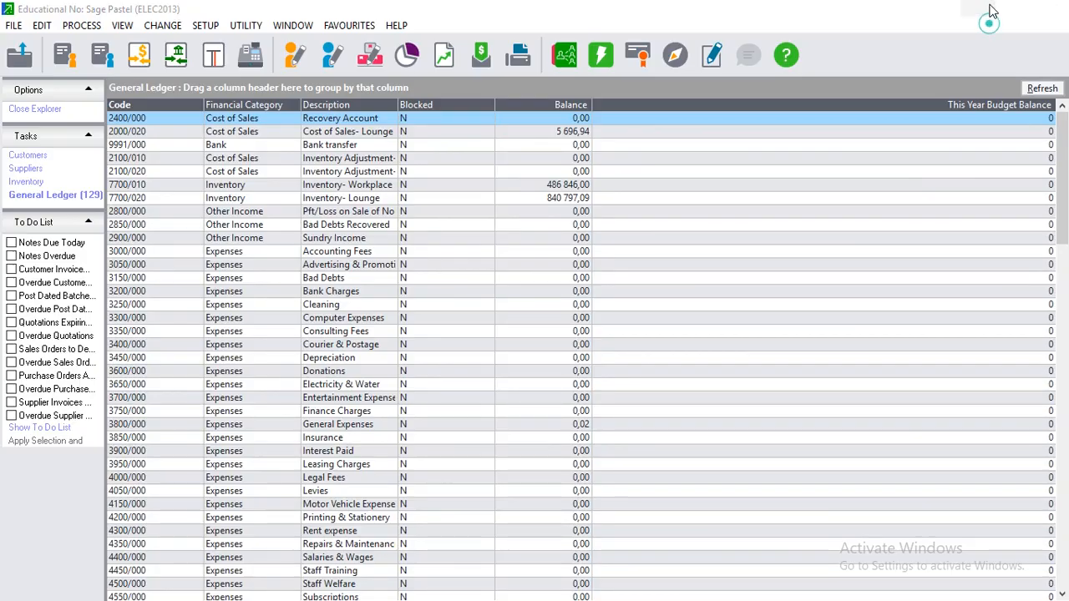
left_click(992, 12)
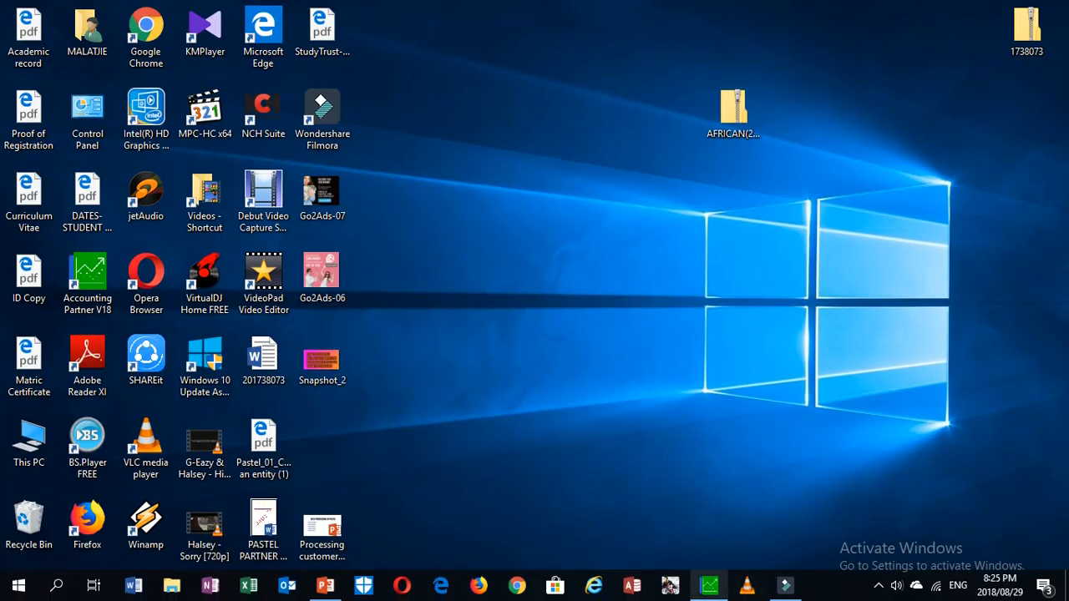
mouse_move(709, 585)
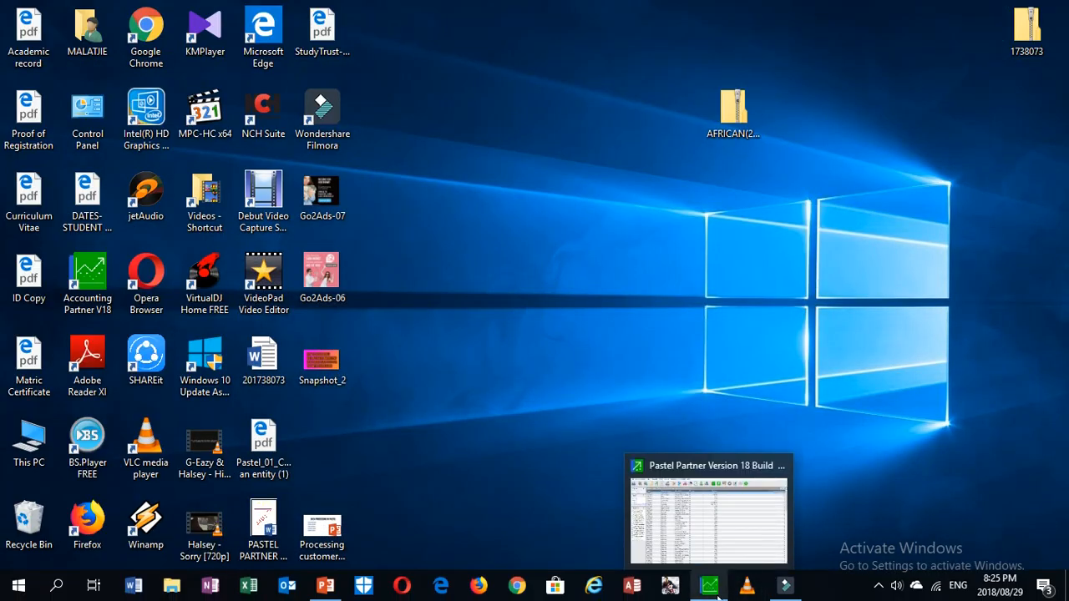
left_click(718, 595)
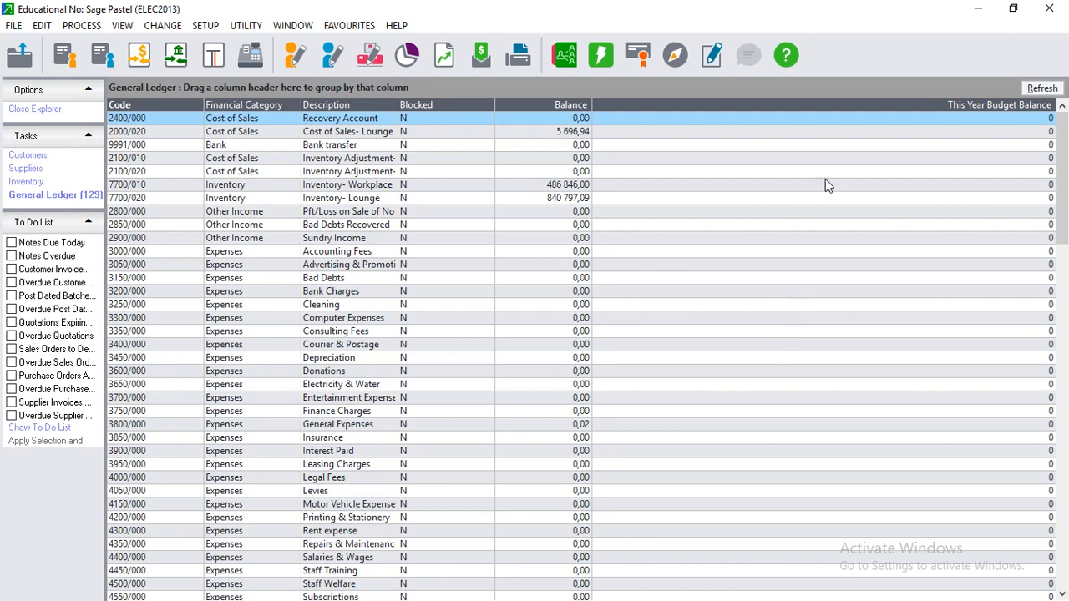
- Minimise Sage Pastel and switch to Wondershare Filmora
left_click(978, 9)
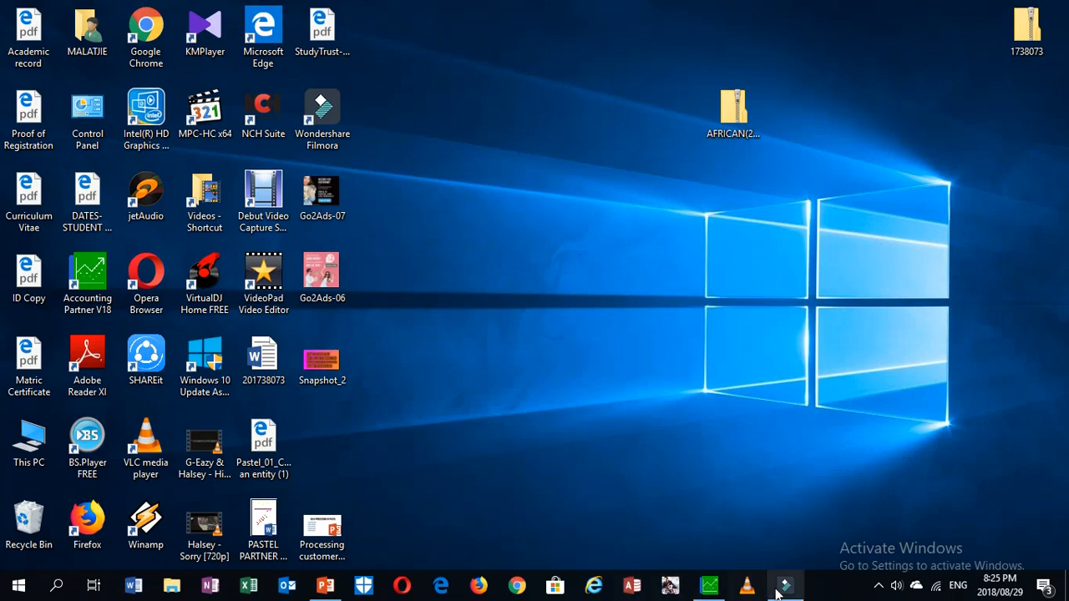
left_click(777, 593)
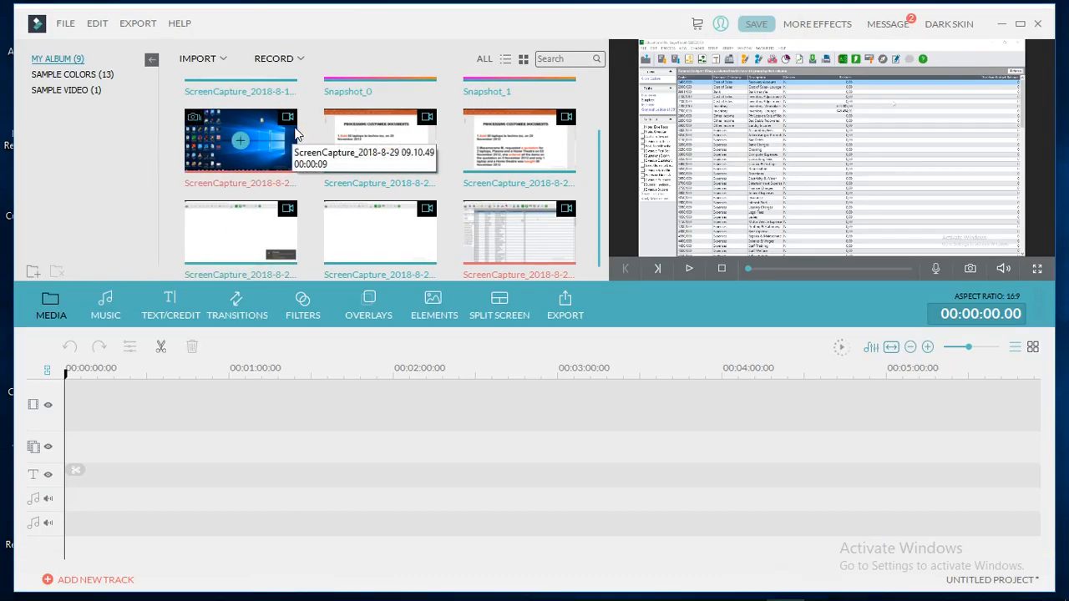